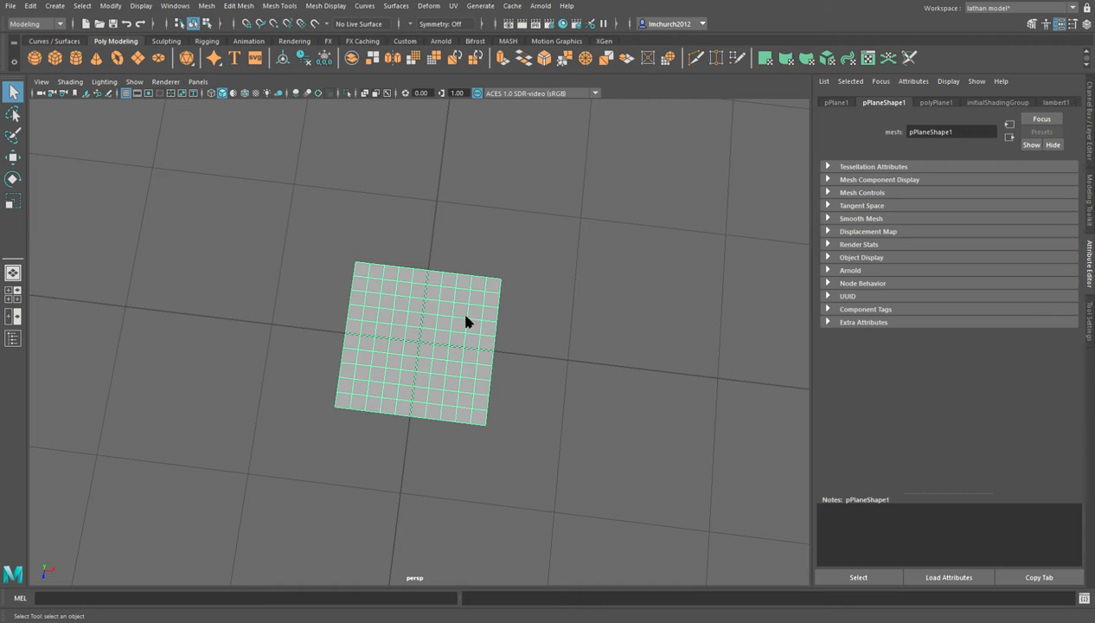
- In the top view, delete the three-by-four face blocks at the plane's lower-right and lower-left corners
{"action": "left_click_drag", "start_coordinate": [439, 364], "coordinate": [498, 424]}
{"action": "key", "text": "space"}
{"action": "key", "text": "space"}
{"action": "scroll", "coordinate": [450, 365], "scroll_direction": "up", "scroll_amount": 5}
{"action": "scroll", "coordinate": [483, 372], "scroll_direction": "up", "scroll_amount": 3}
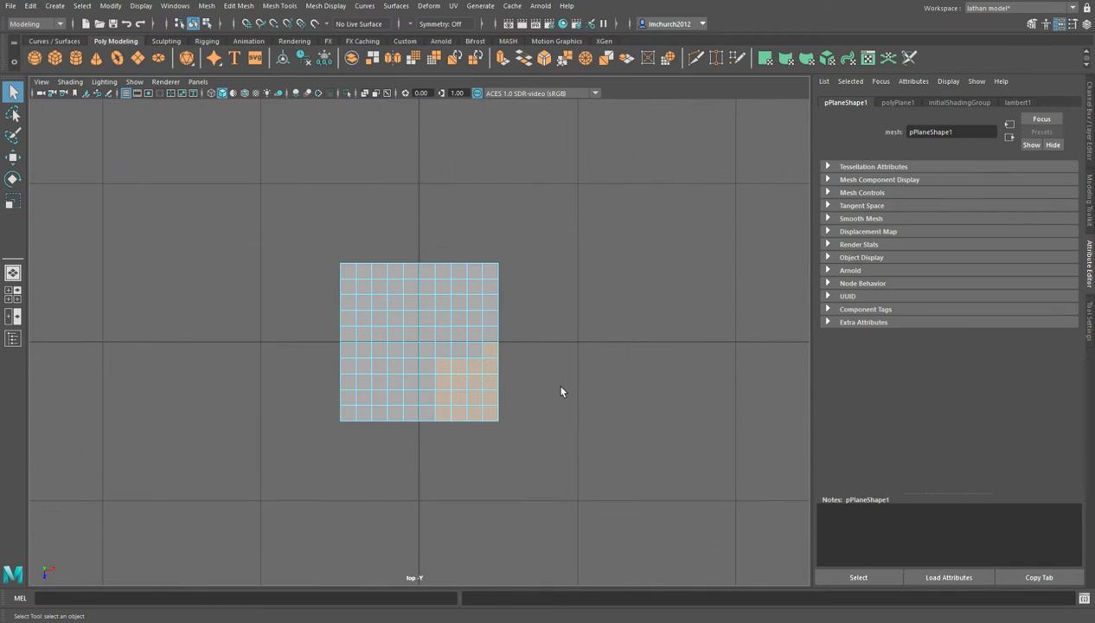
{"action": "left_click", "coordinate": [551, 368]}
{"action": "left_click_drag", "start_coordinate": [552, 368], "coordinate": [460, 437]}
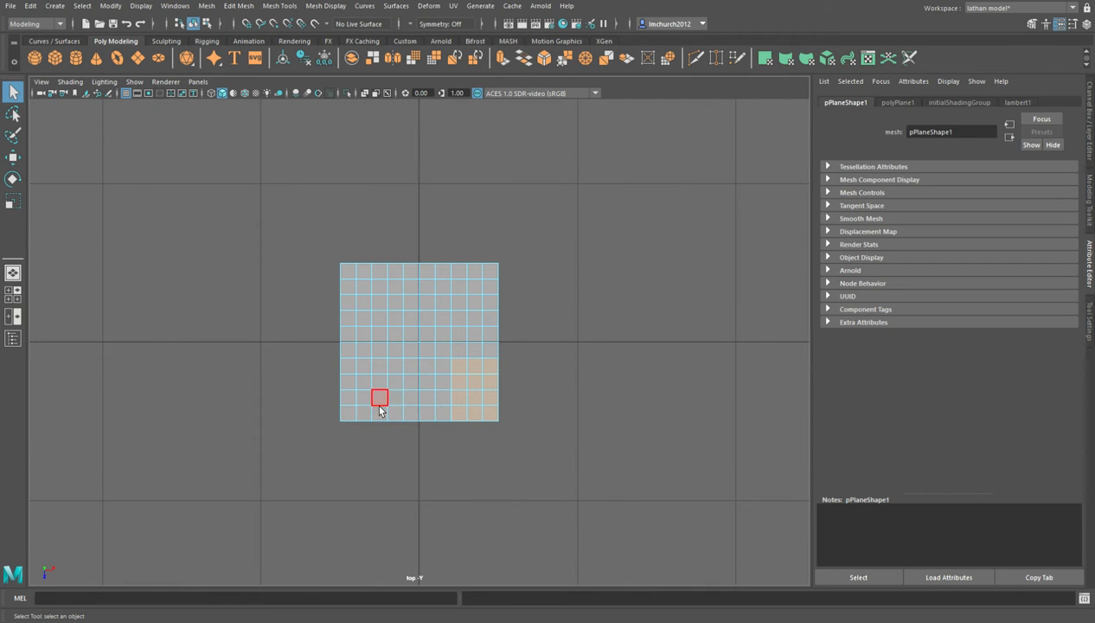
{"action": "key", "text": "Delete"}
{"action": "left_click_drag", "start_coordinate": [363, 417], "coordinate": [381, 437]}
{"action": "key", "text": "Delete"}
- Delete the two-by-two faces at both upper corners and the three-by-two face blocks on both sides below the arms
{"action": "left_click_drag", "start_coordinate": [310, 256], "coordinate": [366, 296]}
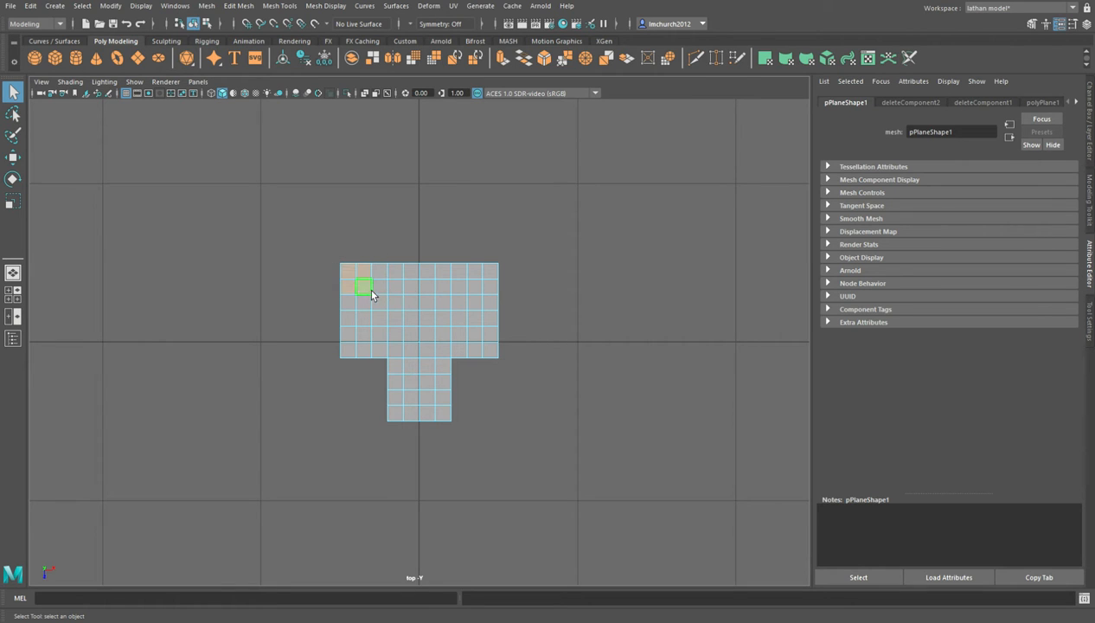
{"action": "key", "text": "Delete"}
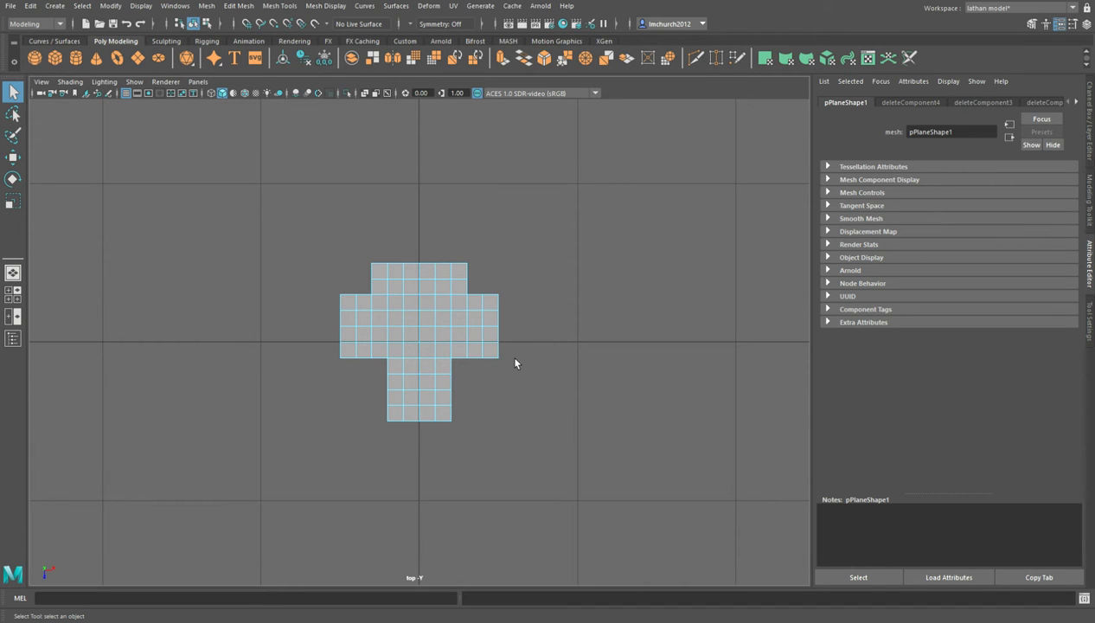
{"action": "left_click_drag", "start_coordinate": [481, 367], "coordinate": [460, 357]}
{"action": "key", "text": "Delete"}
{"action": "left_click_drag", "start_coordinate": [378, 358], "coordinate": [384, 363]}
{"action": "key", "text": "Delete"}
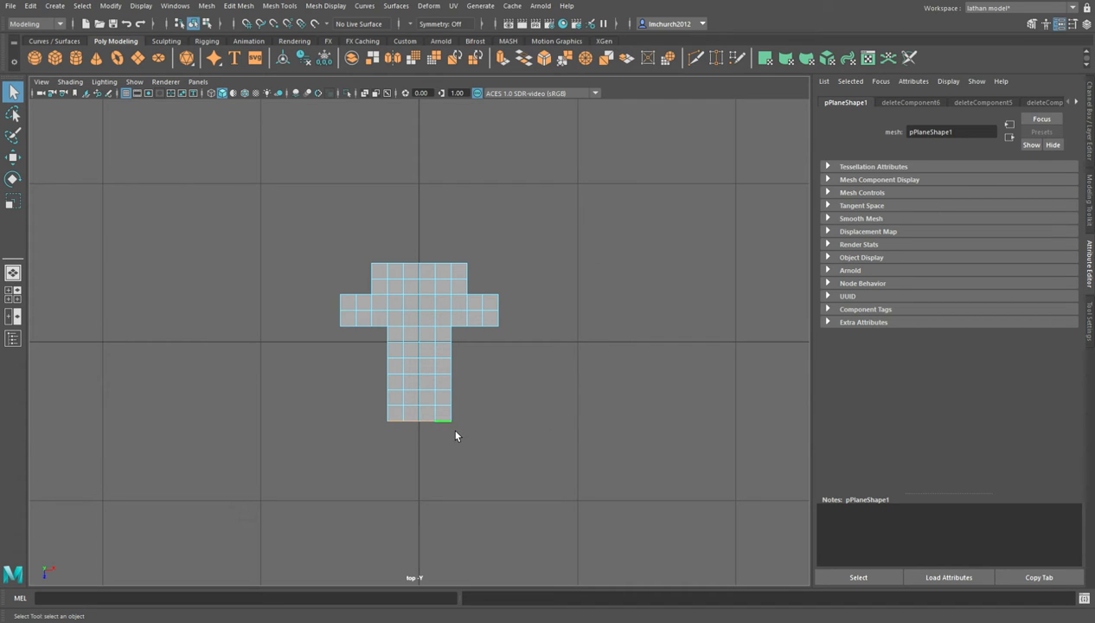
- Move the bottom edges of the narrow stem straight down to stretch it into a long shaft
{"action": "key", "text": "w"}
{"action": "left_click_drag", "start_coordinate": [417, 449], "coordinate": [459, 596]}
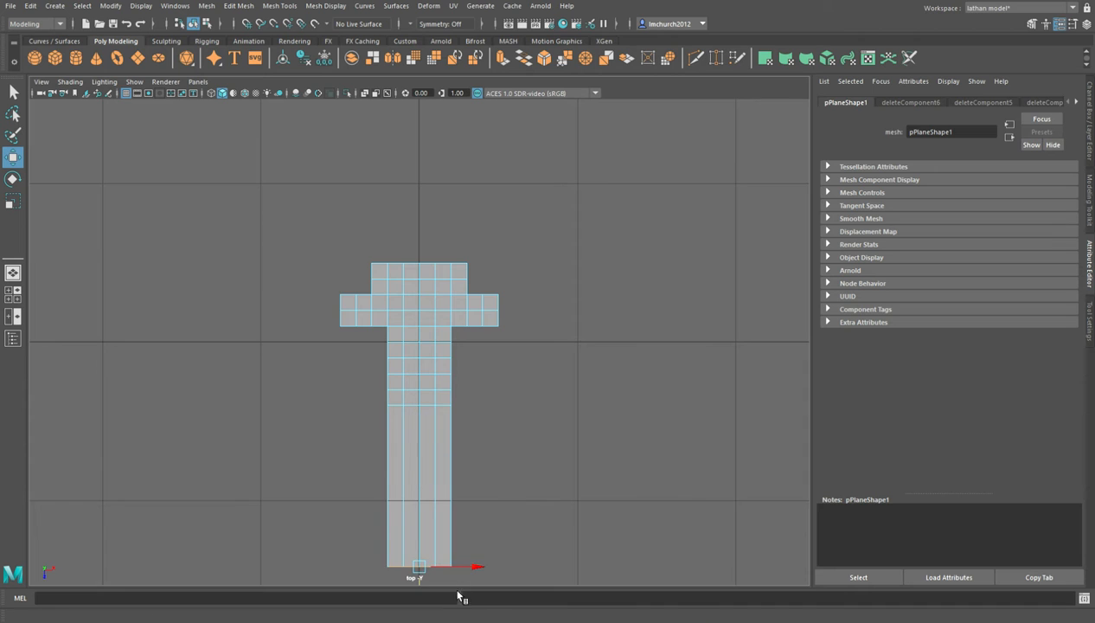
{"action": "middle_click_drag", "start_coordinate": [540, 537], "coordinate": [560, 227], "text": "alt"}
{"action": "left_click_drag", "start_coordinate": [444, 299], "coordinate": [455, 578]}
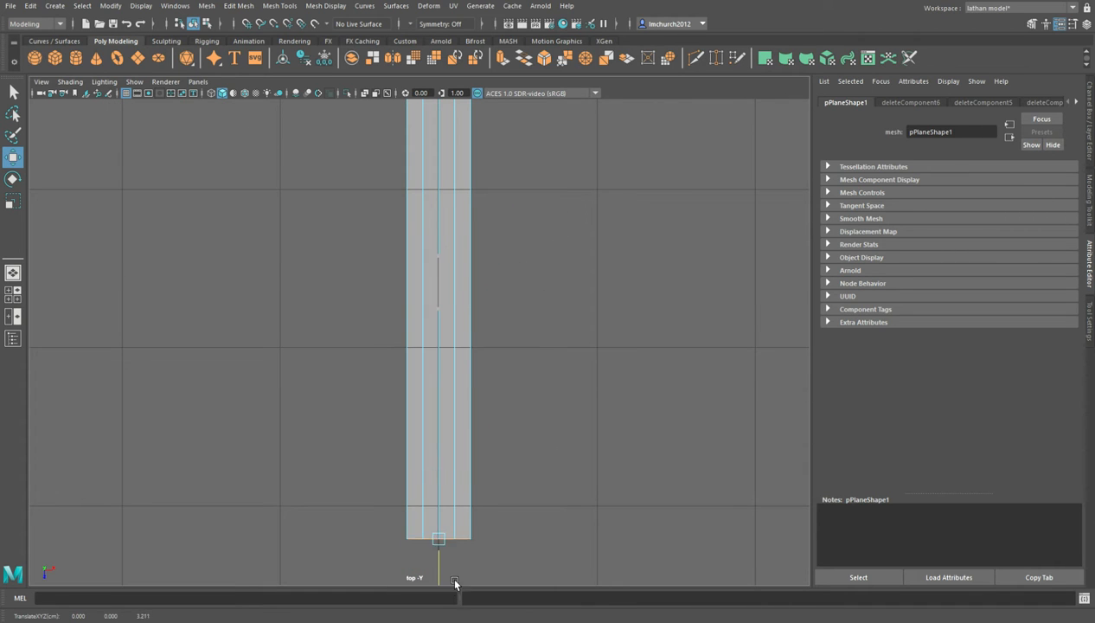
{"action": "scroll", "coordinate": [481, 521], "scroll_direction": "down", "scroll_amount": 10}
{"action": "left_click_drag", "start_coordinate": [425, 420], "coordinate": [434, 461]}
- Move the next edge row above the stretched section down to just above the shaft's lower end
{"action": "scroll", "coordinate": [436, 433], "scroll_direction": "up", "scroll_amount": 1}
{"action": "scroll", "coordinate": [441, 346], "scroll_direction": "up", "scroll_amount": 3}
{"action": "left_click", "coordinate": [440, 242]}
{"action": "left_click_drag", "start_coordinate": [440, 297], "coordinate": [464, 570]}
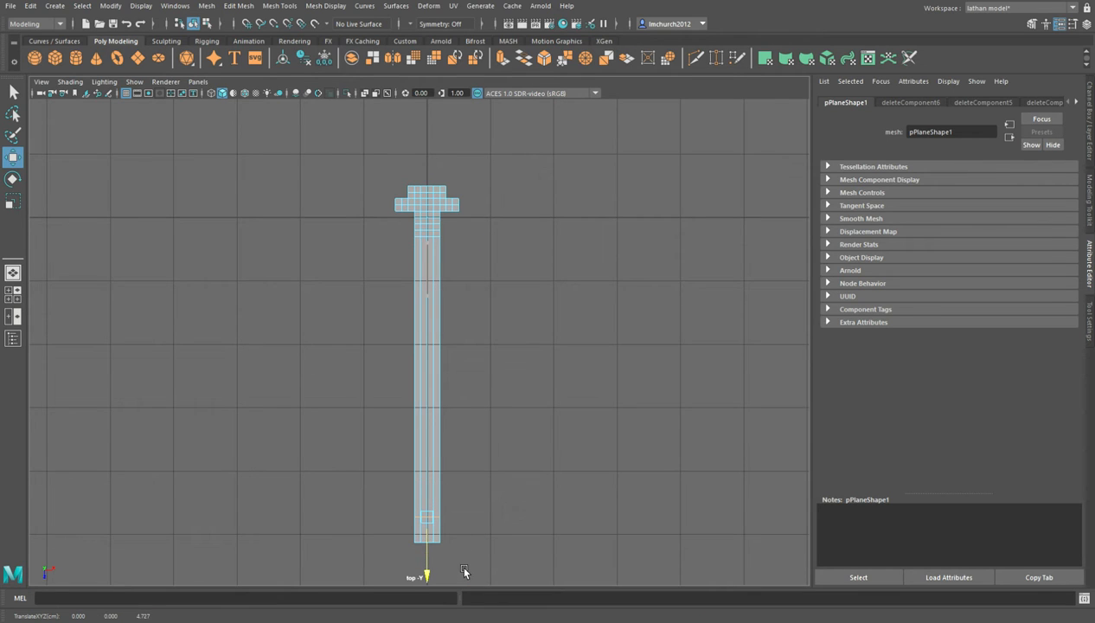
- Move three edge rows from below the head down to the middle of the shaft, spacing them closely together
{"action": "left_click", "coordinate": [425, 238]}
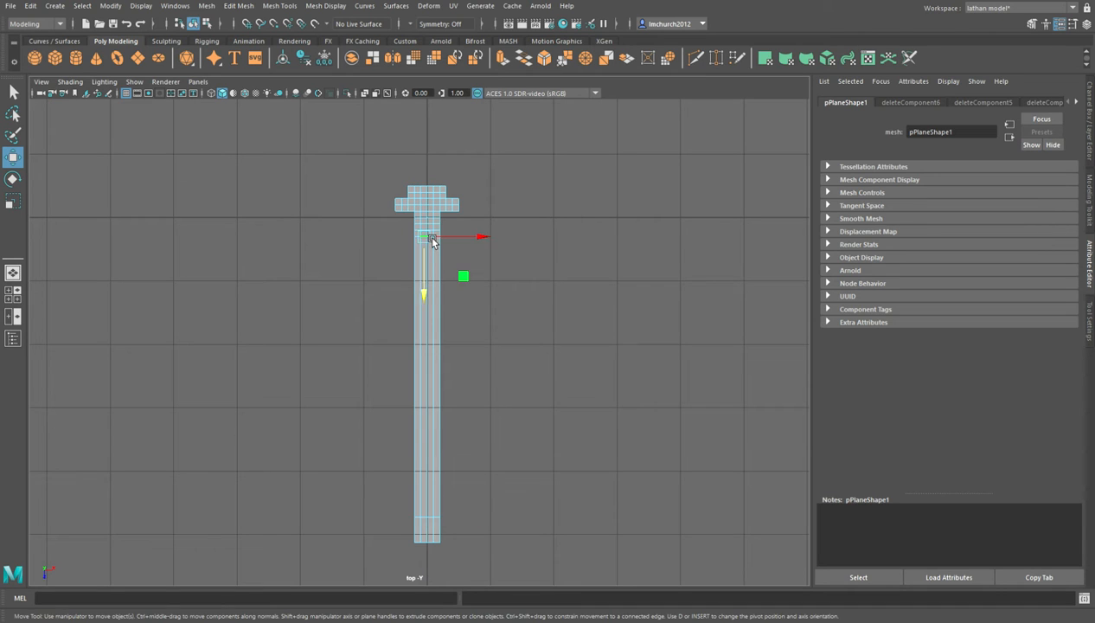
{"action": "left_click_drag", "start_coordinate": [435, 260], "coordinate": [442, 370]}
{"action": "left_click", "coordinate": [445, 235]}
{"action": "left_click_drag", "start_coordinate": [440, 254], "coordinate": [436, 370]}
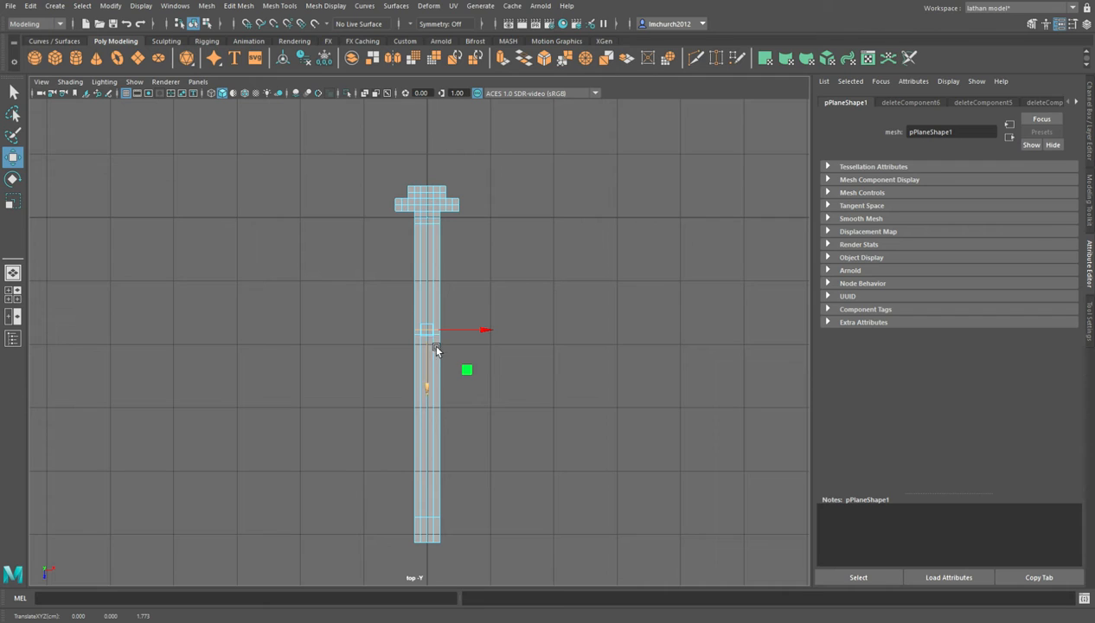
{"action": "left_click", "coordinate": [440, 230]}
{"action": "left_click_drag", "start_coordinate": [435, 257], "coordinate": [442, 356]}
- Insert additional edge loops directly above and below the cluster of rows in the middle of the shaft
{"action": "scroll", "coordinate": [479, 323], "scroll_direction": "up", "scroll_amount": 5}
{"action": "scroll", "coordinate": [481, 323], "scroll_direction": "down", "scroll_amount": 7}
{"action": "scroll", "coordinate": [471, 222], "scroll_direction": "down", "scroll_amount": 2}
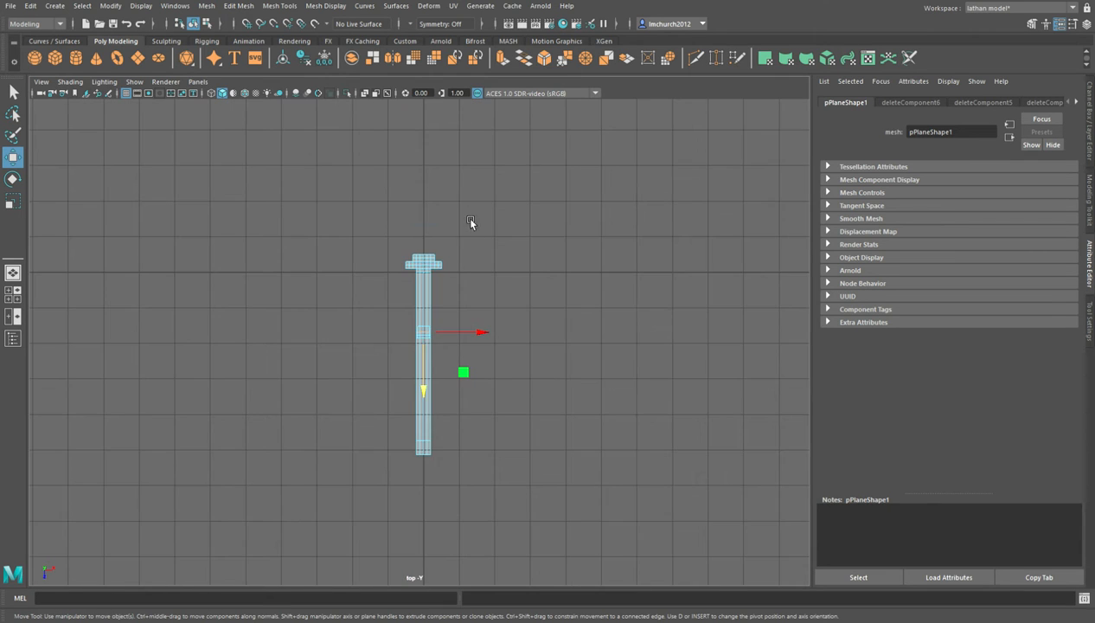
{"action": "scroll", "coordinate": [440, 272], "scroll_direction": "up", "scroll_amount": 4}
{"action": "left_click", "coordinate": [278, 6]}
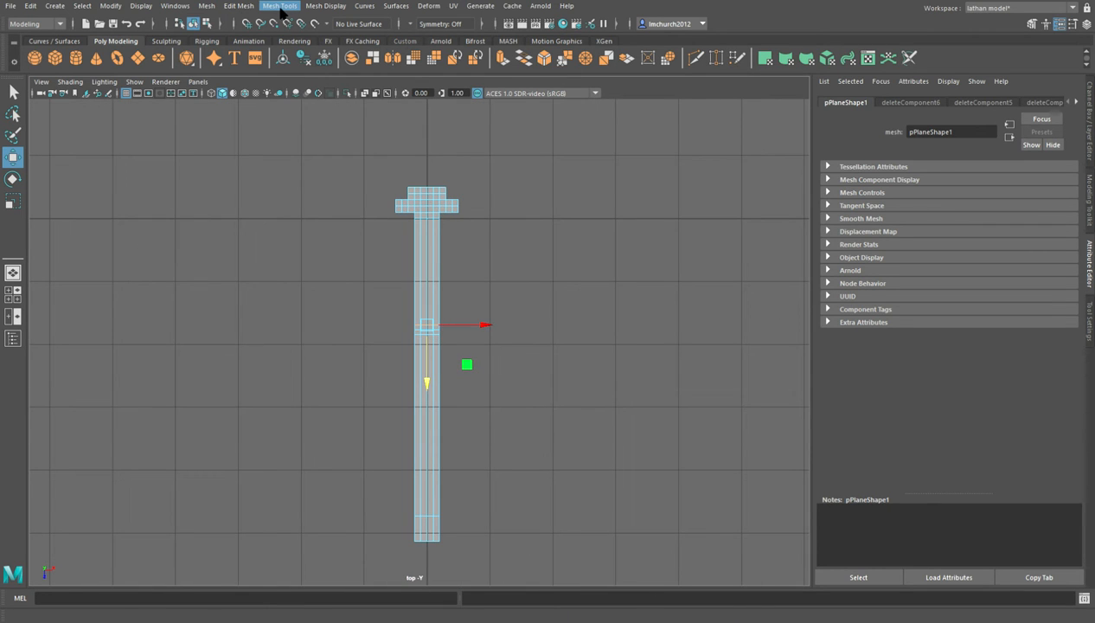
{"action": "left_click", "coordinate": [307, 95]}
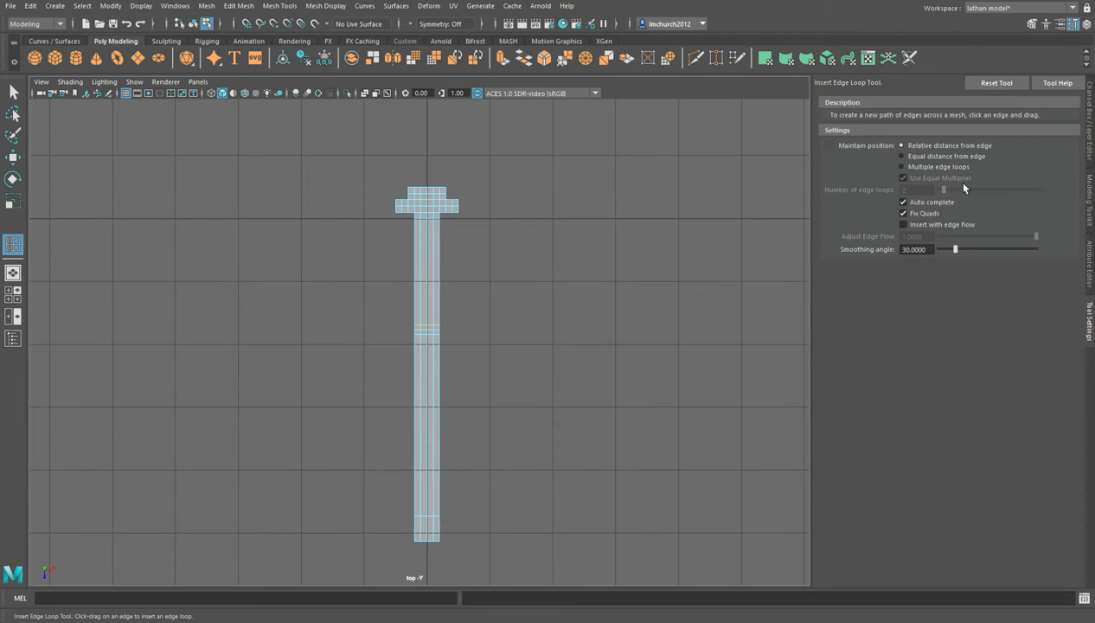
{"action": "scroll", "coordinate": [432, 355], "scroll_direction": "up", "scroll_amount": 2}
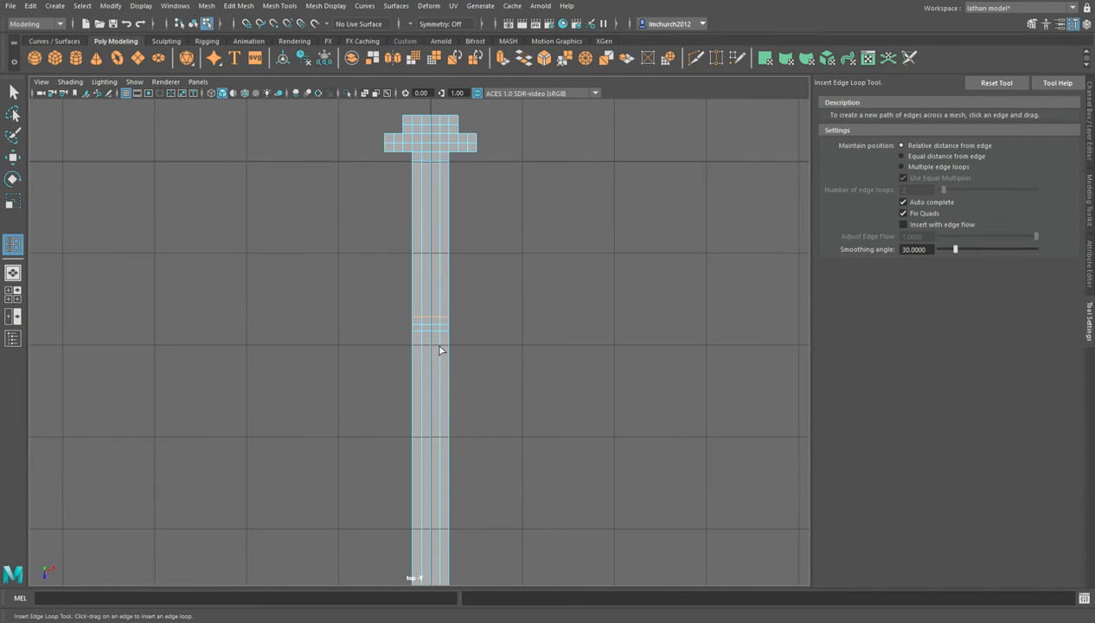
{"action": "left_click_drag", "start_coordinate": [437, 346], "coordinate": [442, 344]}
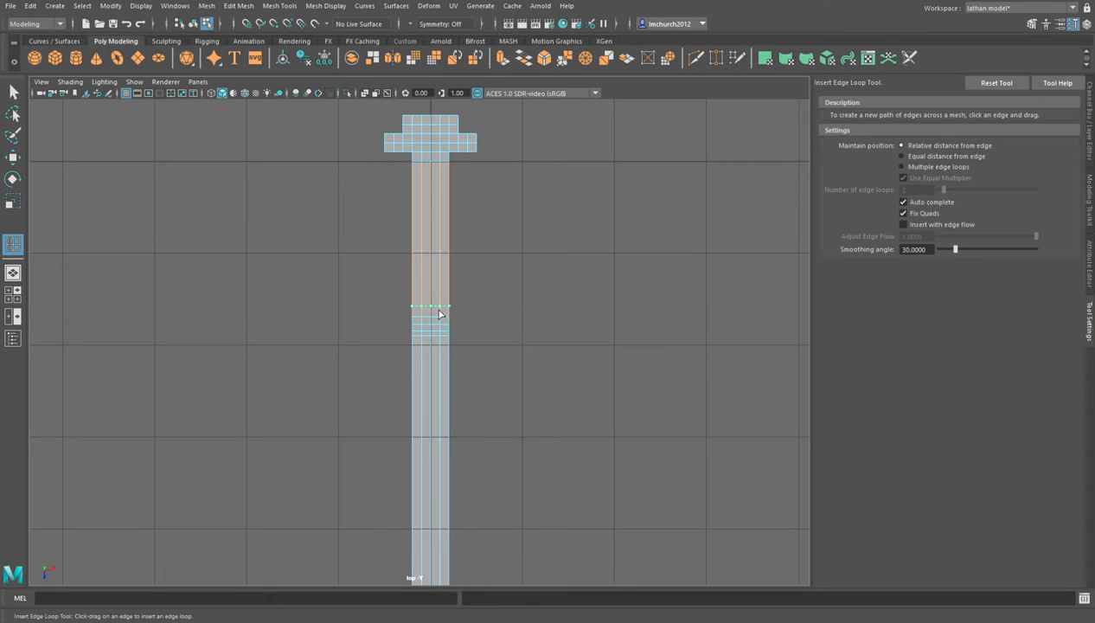
- Insert several closely spaced edge loops across the short section at the shaft's lower end
{"action": "scroll", "coordinate": [457, 351], "scroll_direction": "down", "scroll_amount": 2}
{"action": "scroll", "coordinate": [457, 350], "scroll_direction": "down", "scroll_amount": 1}
{"action": "scroll", "coordinate": [485, 441], "scroll_direction": "up", "scroll_amount": 3}
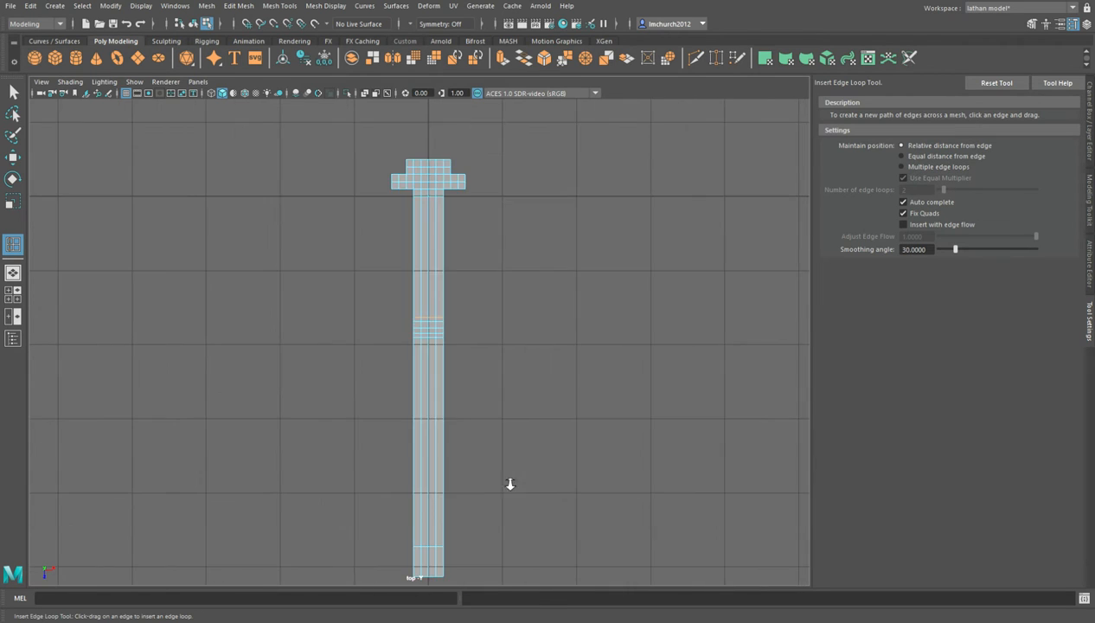
{"action": "middle_click_drag", "start_coordinate": [518, 496], "coordinate": [587, 299], "text": "alt"}
{"action": "left_click", "coordinate": [514, 441]}
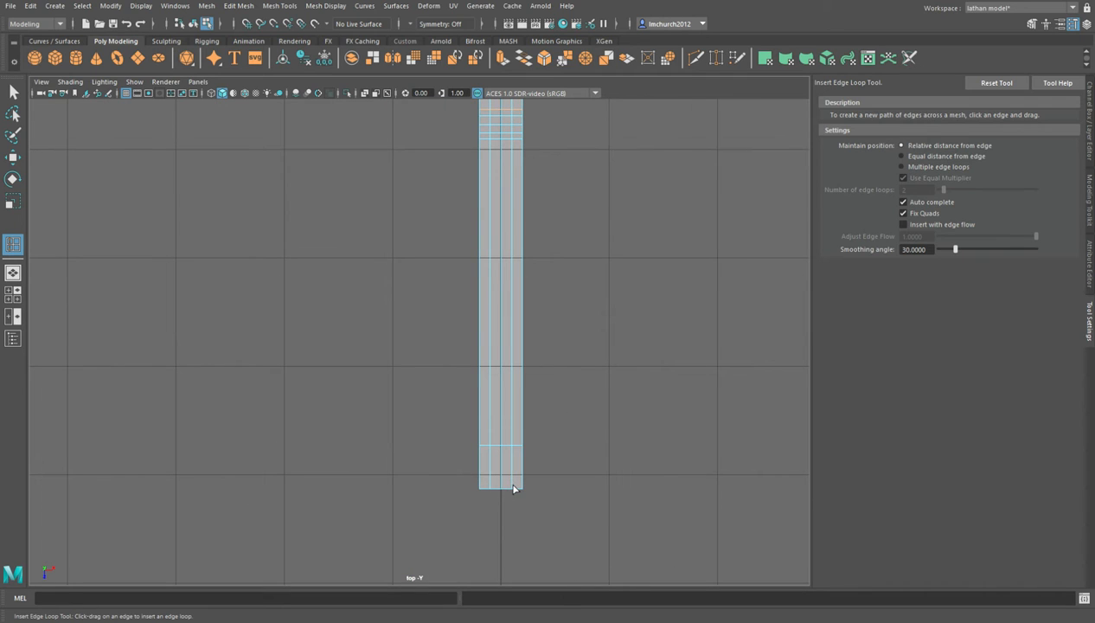
{"action": "left_click", "coordinate": [508, 483]}
{"action": "left_click", "coordinate": [509, 475]}
{"action": "left_click_drag", "start_coordinate": [510, 463], "coordinate": [509, 464]}
- Move the centre vertex of the shaft's bottom edge down to form a point
{"action": "key", "text": "F9"}
{"action": "key", "text": "q"}
{"action": "left_click", "coordinate": [511, 492]}
{"action": "key", "text": "w"}
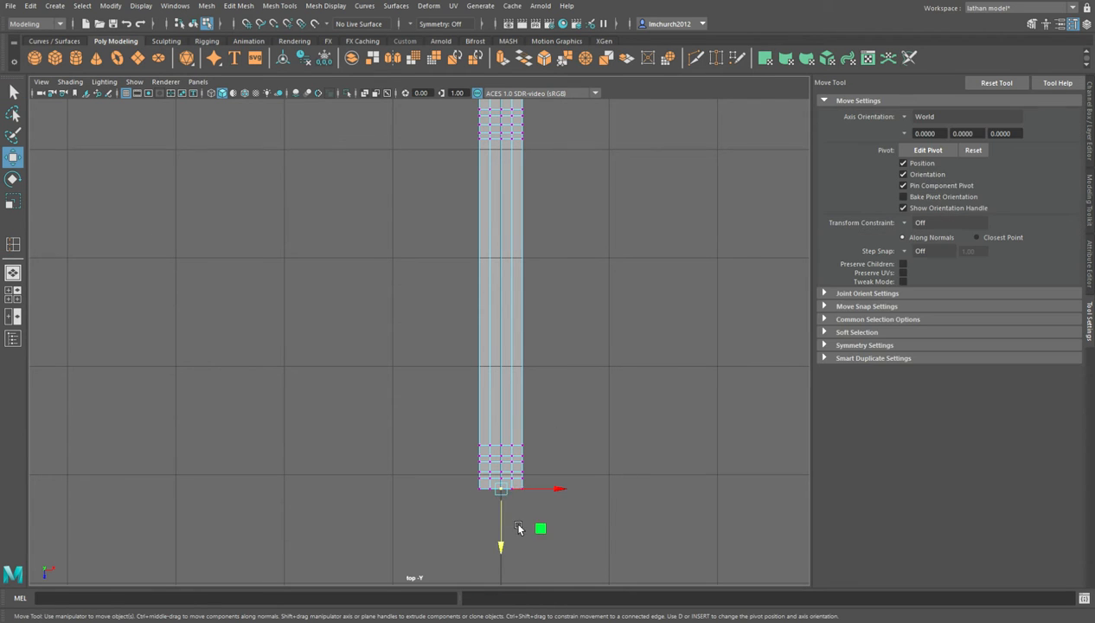
{"action": "scroll", "coordinate": [464, 430], "scroll_direction": "down", "scroll_amount": 4}
{"action": "left_click_drag", "start_coordinate": [450, 435], "coordinate": [446, 446]}
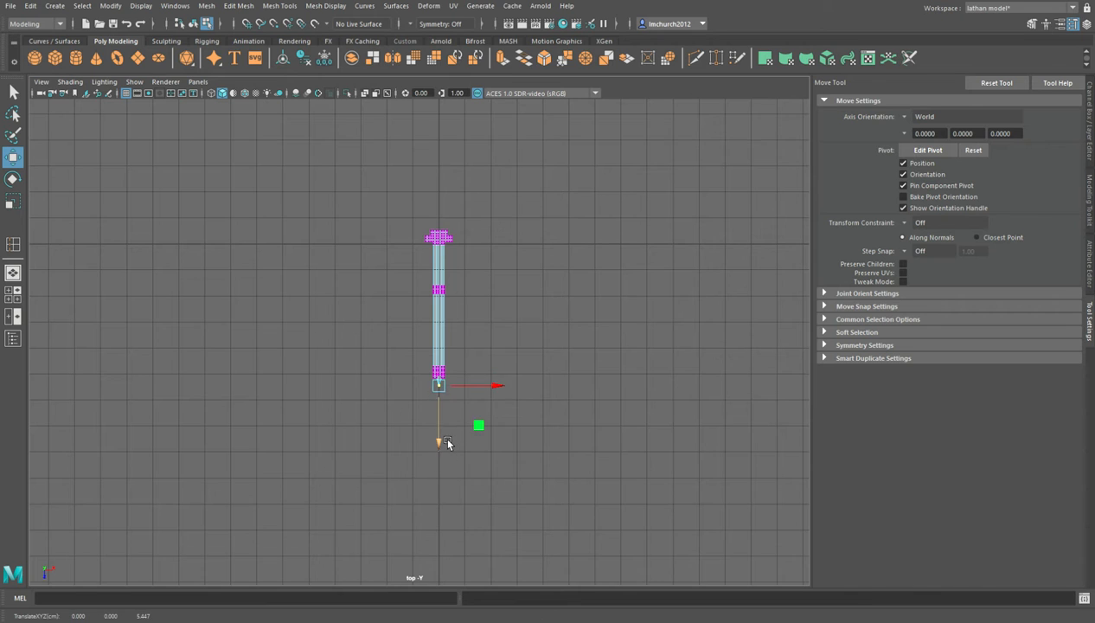
- Move the two vertices flanking the pointed tip down to nearly the tip's level
{"action": "scroll", "coordinate": [484, 458], "scroll_direction": "up", "scroll_amount": 5}
{"action": "middle_click_drag", "start_coordinate": [610, 496], "coordinate": [525, 244], "text": "alt"}
{"action": "scroll", "coordinate": [519, 243], "scroll_direction": "down", "scroll_amount": 4}
{"action": "scroll", "coordinate": [423, 309], "scroll_direction": "up", "scroll_amount": 6}
{"action": "left_click", "coordinate": [407, 238]}
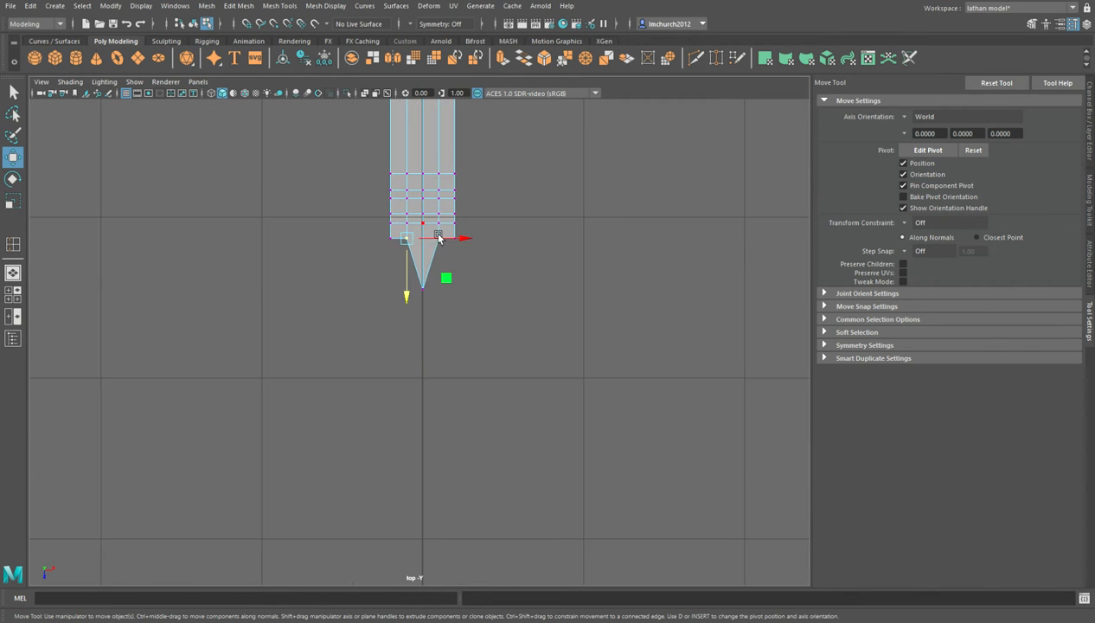
{"action": "key", "text": "q"}
{"action": "left_click", "coordinate": [446, 248], "text": "shift"}
{"action": "key", "text": "w"}
{"action": "left_click_drag", "start_coordinate": [425, 296], "coordinate": [438, 343]}
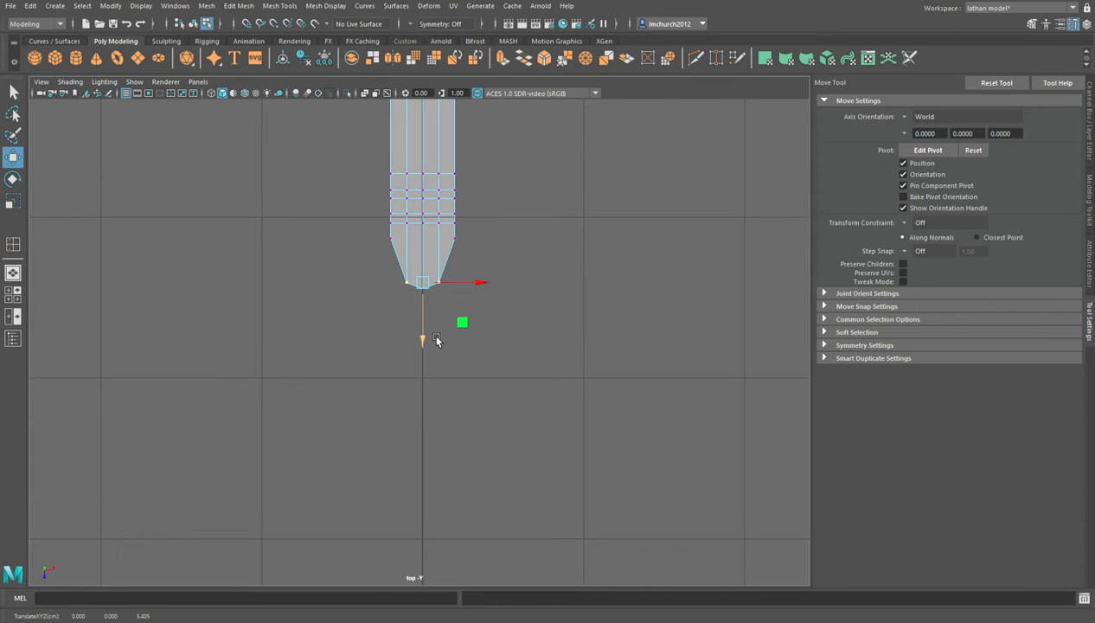
- Move the two outer bottom corner vertices down near the tip's level and scale them outward horizontally into a flare
{"action": "left_click", "coordinate": [393, 237]}
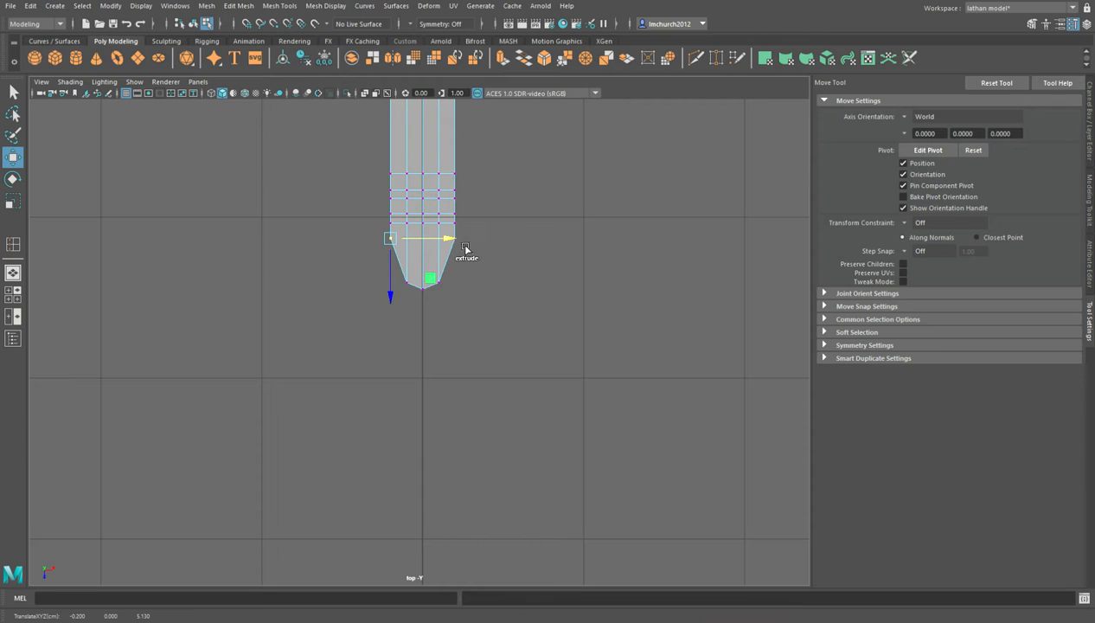
{"action": "key", "text": "q"}
{"action": "key", "text": "w"}
{"action": "left_click_drag", "start_coordinate": [423, 292], "coordinate": [440, 328]}
{"action": "key", "text": "t"}
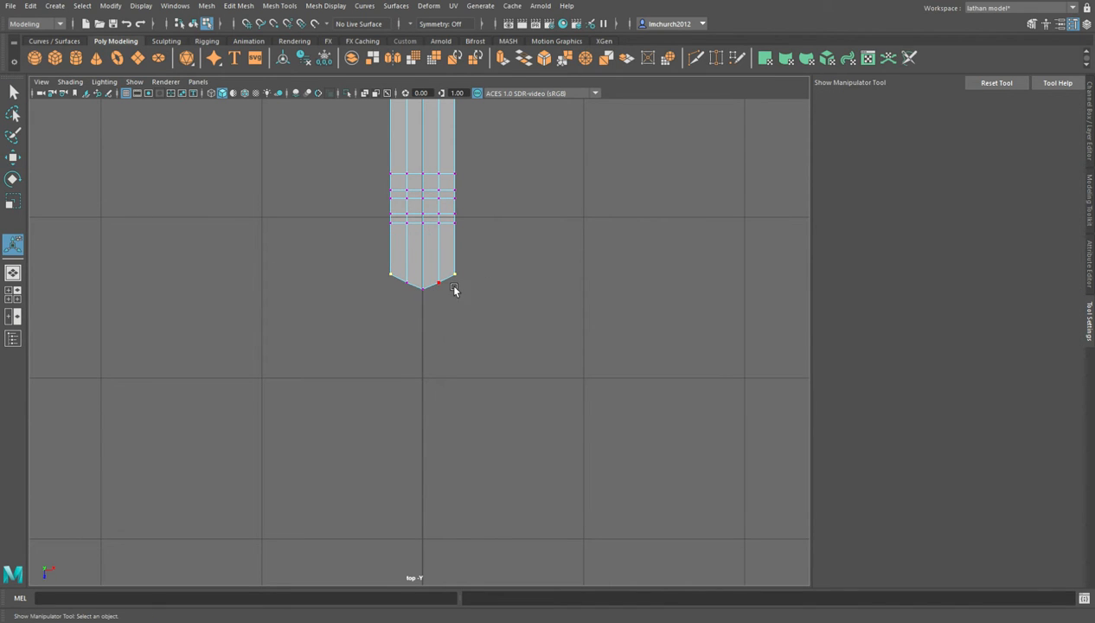
{"action": "key", "text": "r"}
{"action": "left_click_drag", "start_coordinate": [477, 276], "coordinate": [514, 274]}
- Scale the outer vertex pairs of the two lowest edge rows above the tip outward to follow the flare
{"action": "left_click_drag", "start_coordinate": [380, 214], "coordinate": [401, 231]}
{"action": "mouse_move", "coordinate": [482, 234]}
{"action": "left_mouse_down", "text": "shift"}
{"action": "mouse_move", "coordinate": [447, 214]}
{"action": "mouse_move", "coordinate": [544, 232]}
{"action": "mouse_move", "coordinate": [489, 232]}
{"action": "left_mouse_up", "text": "shift"}
{"action": "left_click", "coordinate": [400, 218]}
{"action": "left_click", "coordinate": [472, 218], "text": "shift"}
{"action": "left_click_drag", "start_coordinate": [476, 216], "coordinate": [518, 215]}
- Scale the outer vertex pairs of the third and fourth edge rows above the tip outward to continue the taper
{"action": "left_click", "coordinate": [395, 200]}
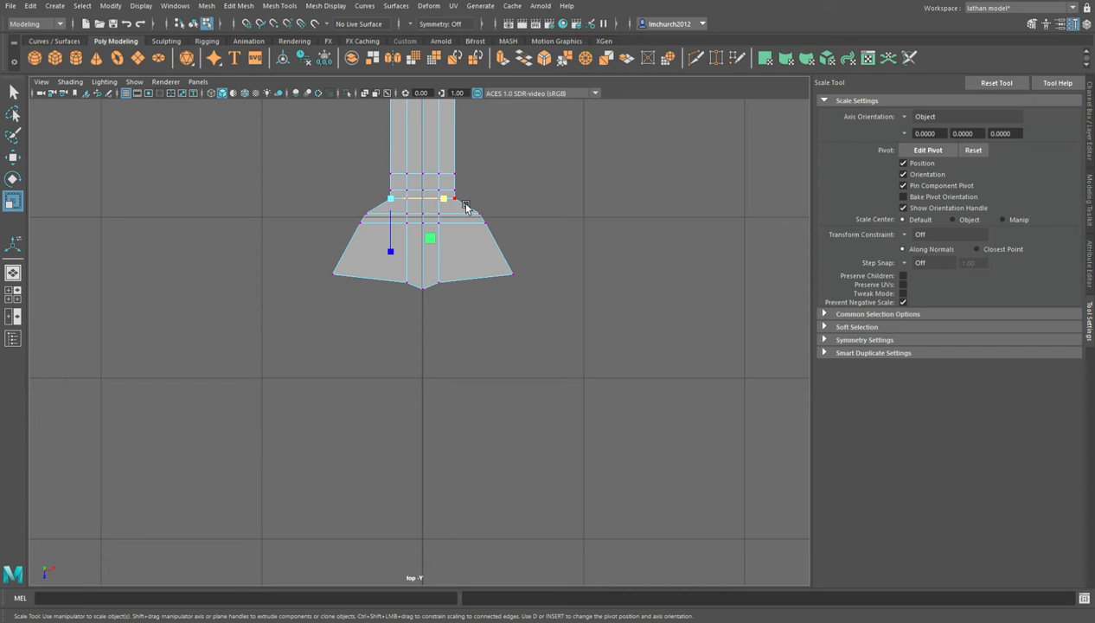
{"action": "left_click", "coordinate": [460, 201], "text": "shift"}
{"action": "left_click_drag", "start_coordinate": [475, 201], "coordinate": [510, 202]}
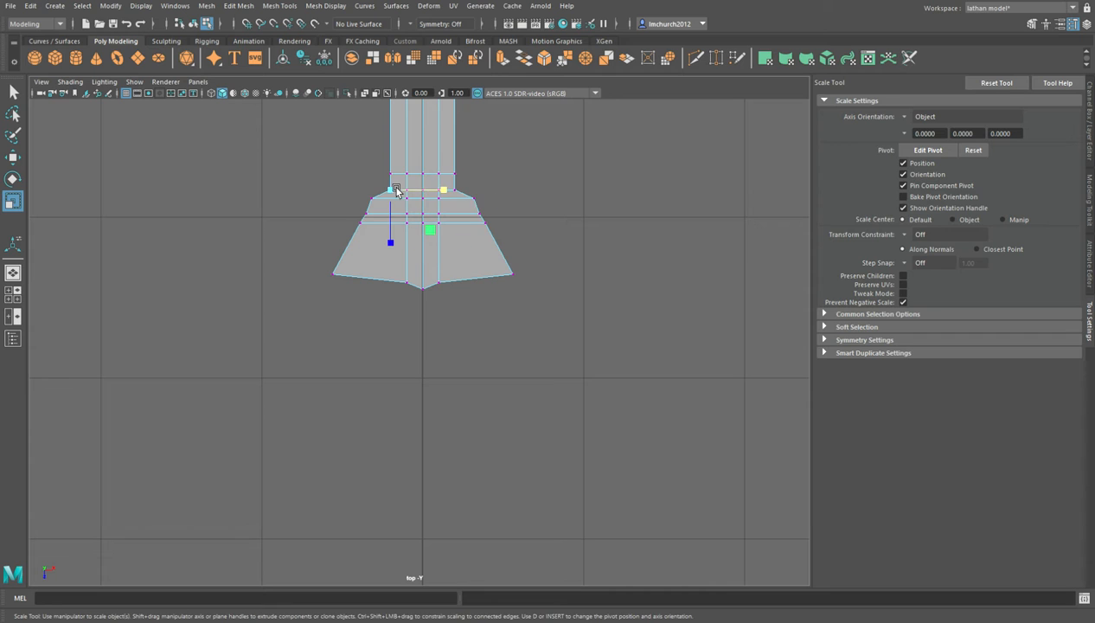
{"action": "key", "text": "q"}
{"action": "key", "text": "r"}
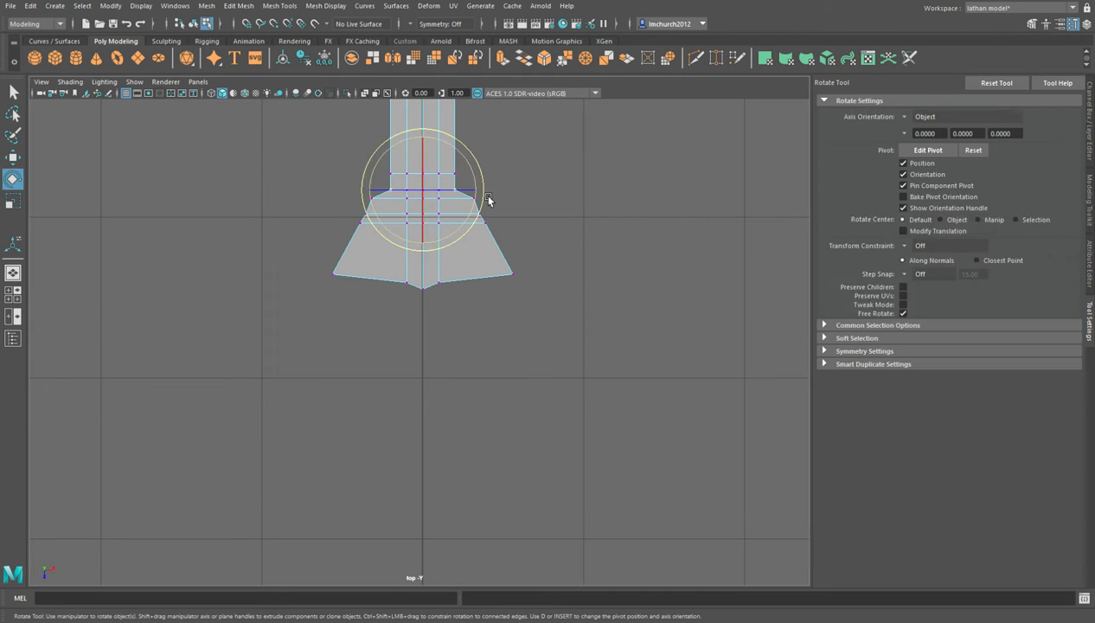
{"action": "left_click_drag", "start_coordinate": [489, 198], "coordinate": [511, 197]}
- Widen the outer vertex pair of the second edge row above the tip slightly to smooth the flare's outline
{"action": "left_click", "coordinate": [369, 215]}
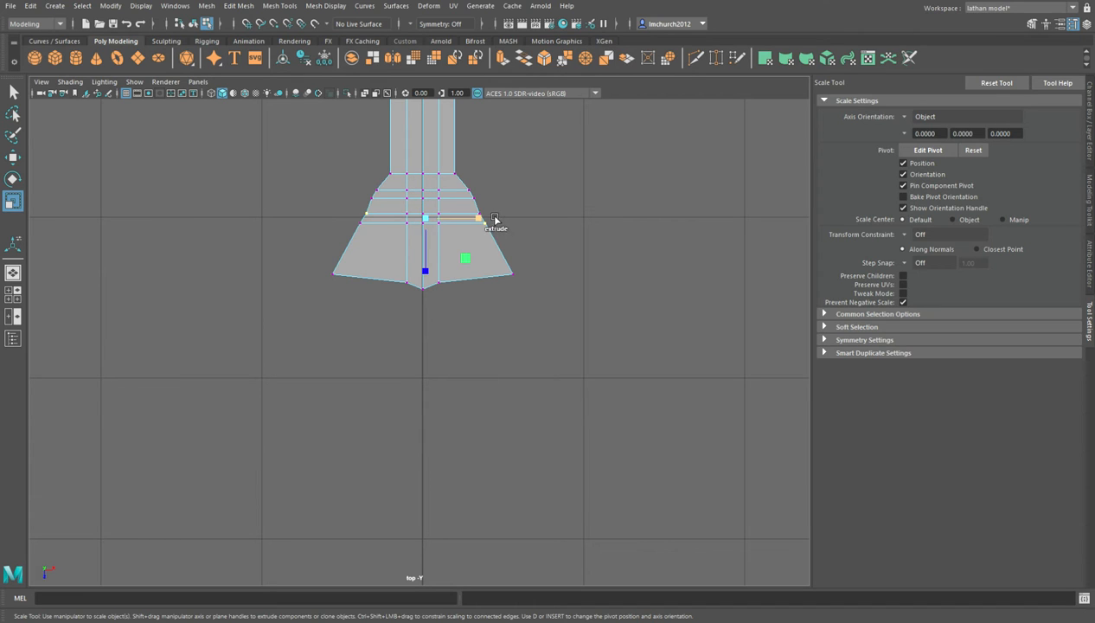
{"action": "left_click", "coordinate": [491, 214], "text": "shift"}
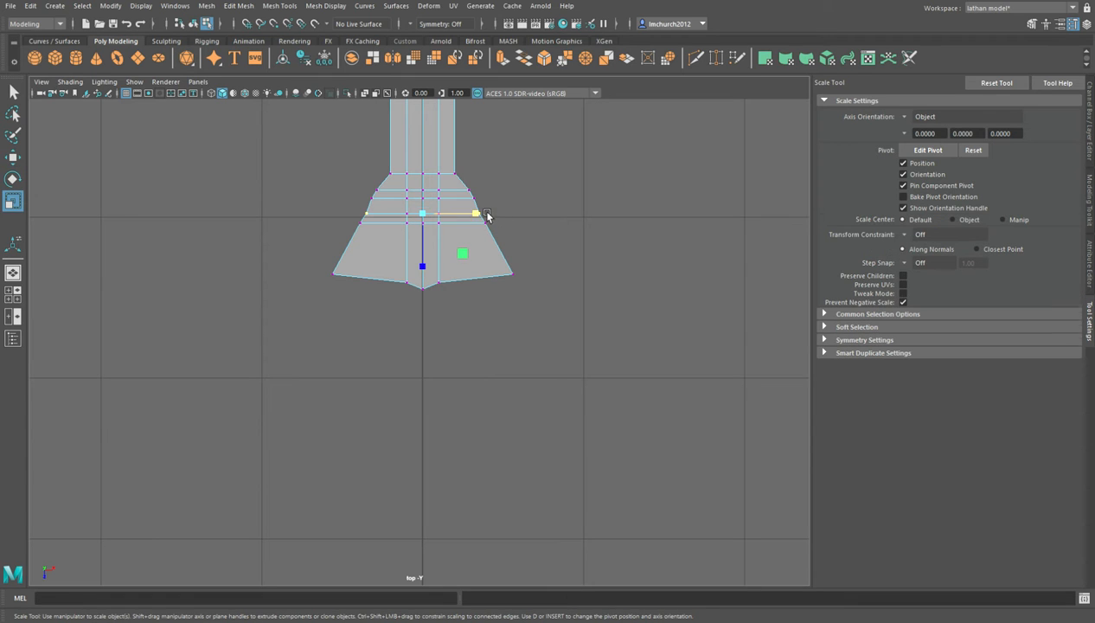
{"action": "left_click_drag", "start_coordinate": [486, 215], "coordinate": [488, 217]}
{"action": "key", "text": "e"}
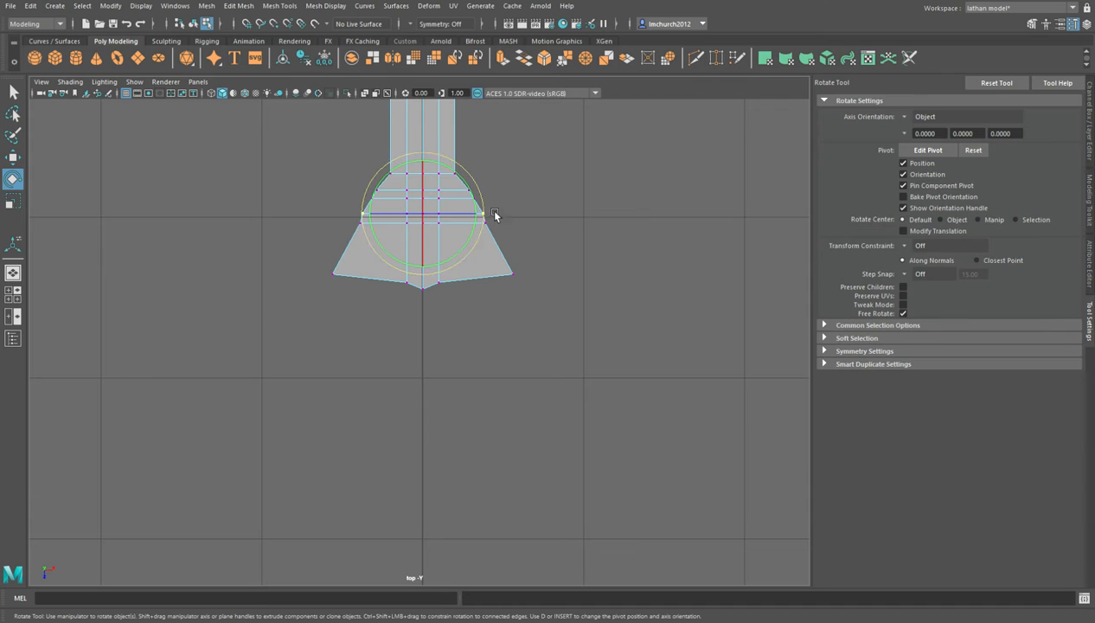
{"action": "left_click", "coordinate": [520, 194]}
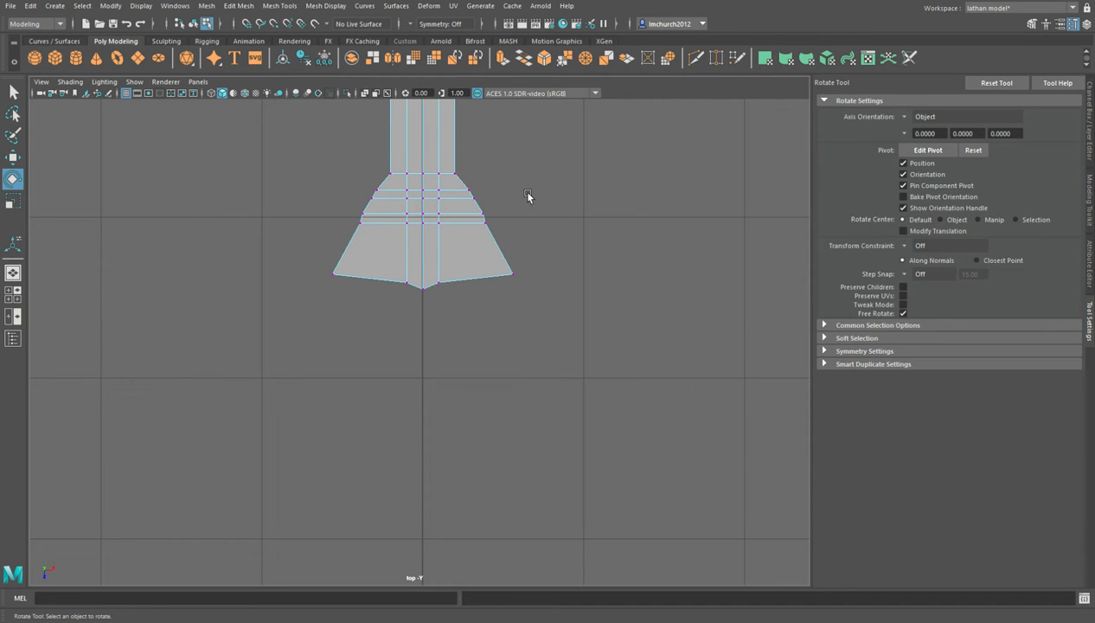
{"action": "key", "text": "q"}
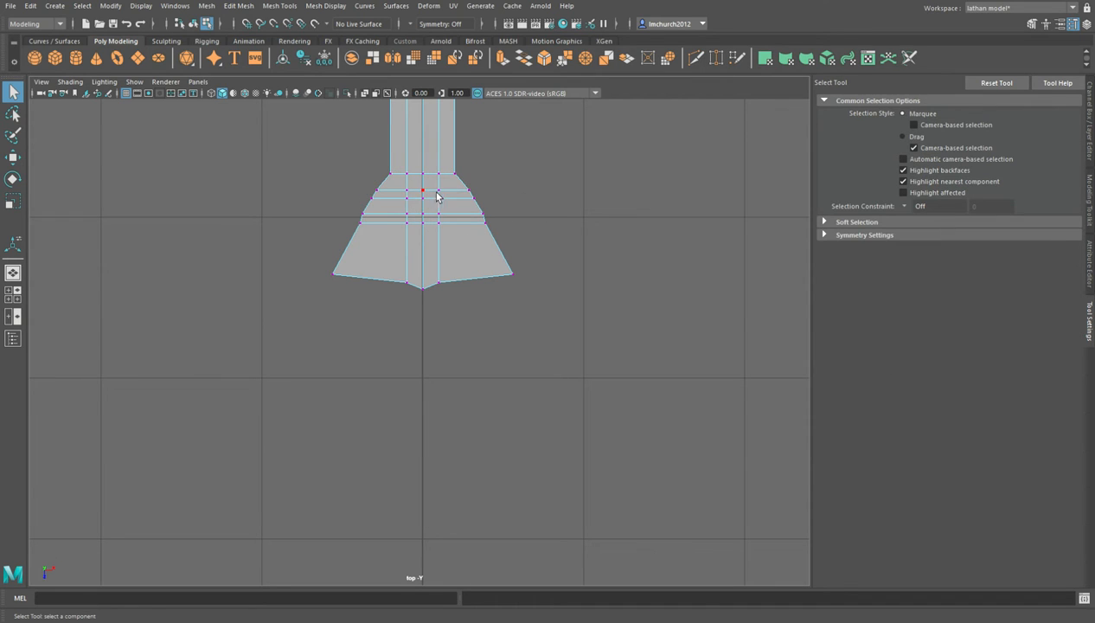
- Scale the upper two vertex rows of the shaft's clustered middle loops inward horizontally
{"action": "middle_click_drag", "start_coordinate": [474, 188], "coordinate": [486, 458], "text": "alt"}
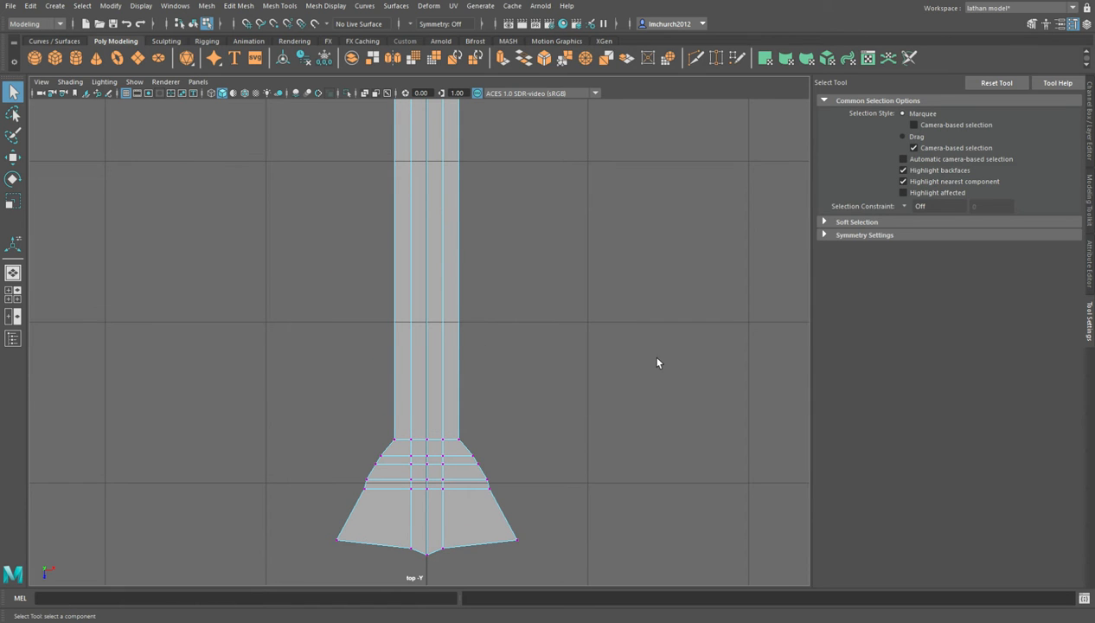
{"action": "scroll", "coordinate": [486, 385], "scroll_direction": "down", "scroll_amount": 5}
{"action": "scroll", "coordinate": [481, 300], "scroll_direction": "up", "scroll_amount": 3}
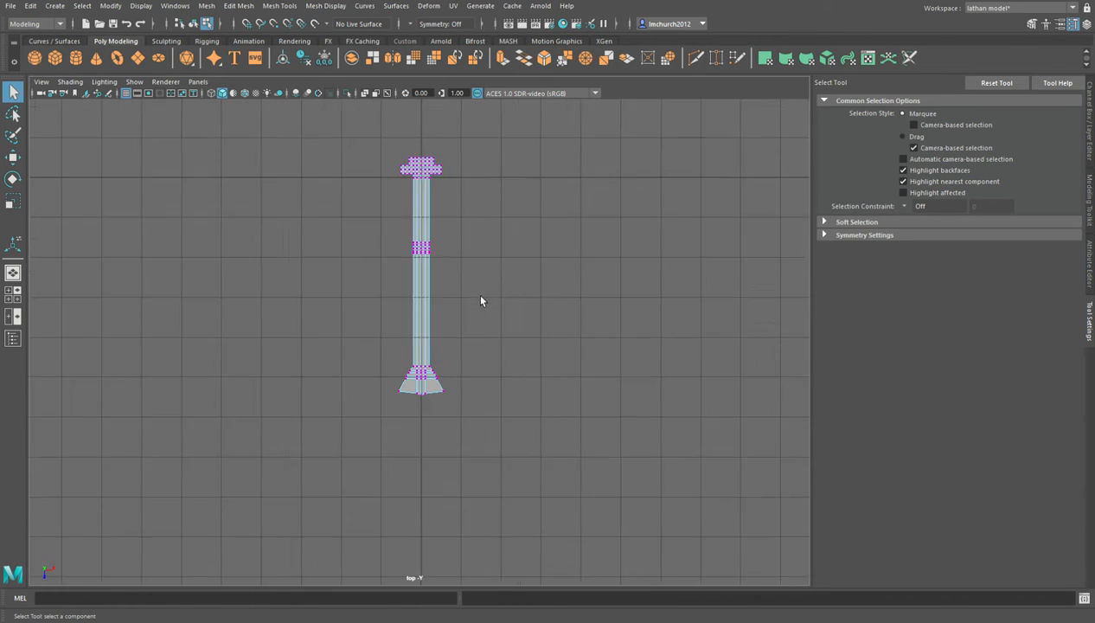
{"action": "middle_click_drag", "start_coordinate": [484, 286], "coordinate": [471, 402], "text": "alt"}
{"action": "scroll", "coordinate": [474, 400], "scroll_direction": "up", "scroll_amount": 2}
{"action": "scroll", "coordinate": [474, 400], "scroll_direction": "up", "scroll_amount": 3}
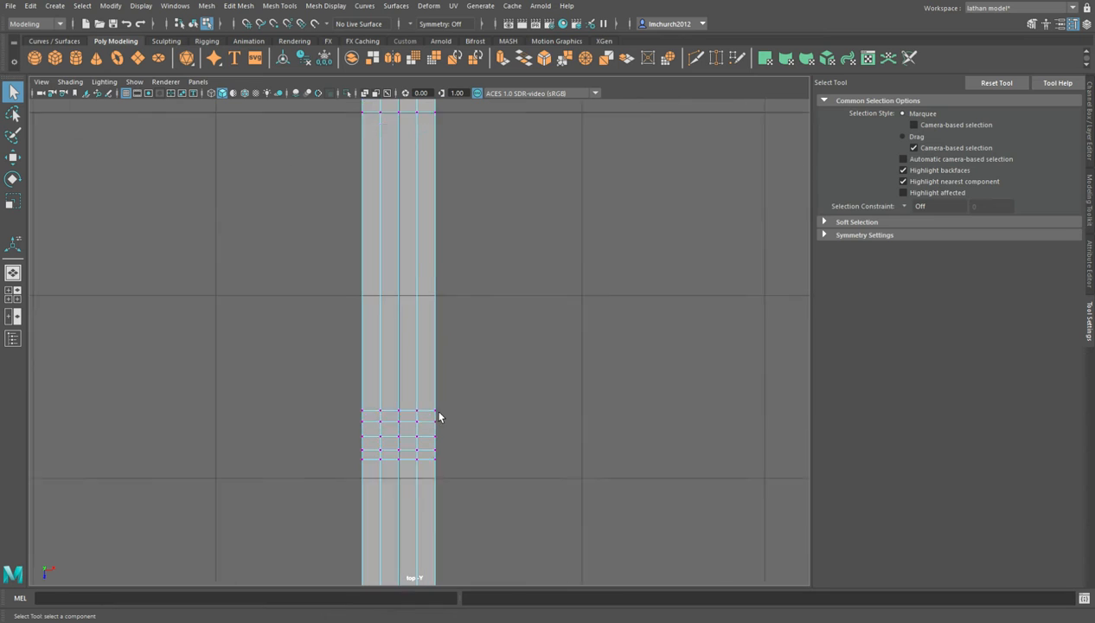
{"action": "left_click", "coordinate": [402, 407]}
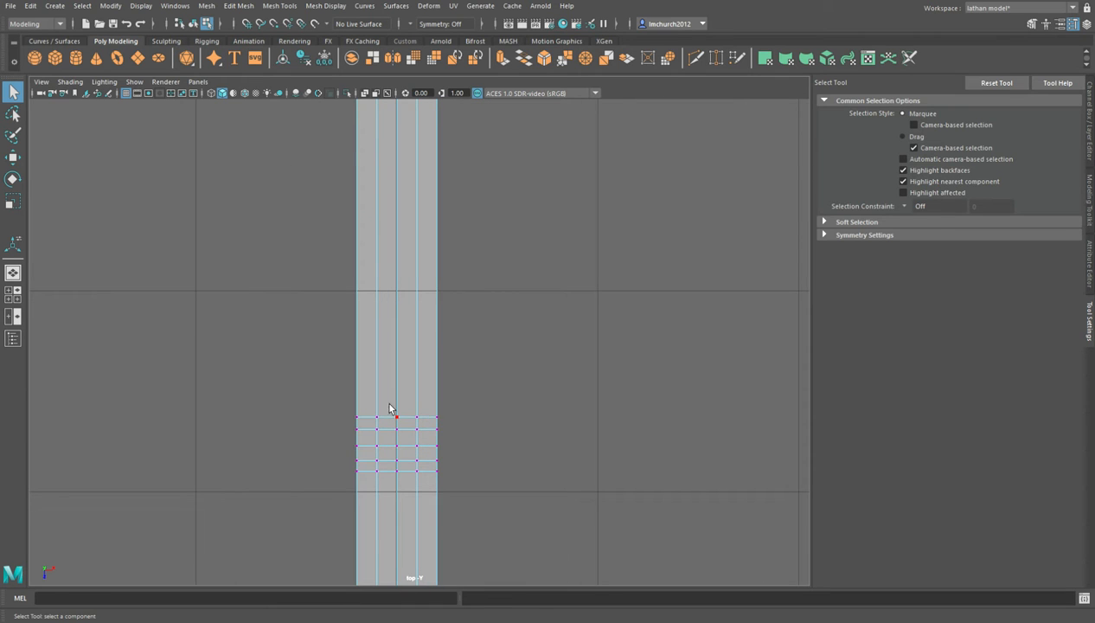
{"action": "left_click_drag", "start_coordinate": [365, 409], "coordinate": [454, 421]}
{"action": "key", "text": "r"}
{"action": "left_click_drag", "start_coordinate": [325, 423], "coordinate": [449, 424]}
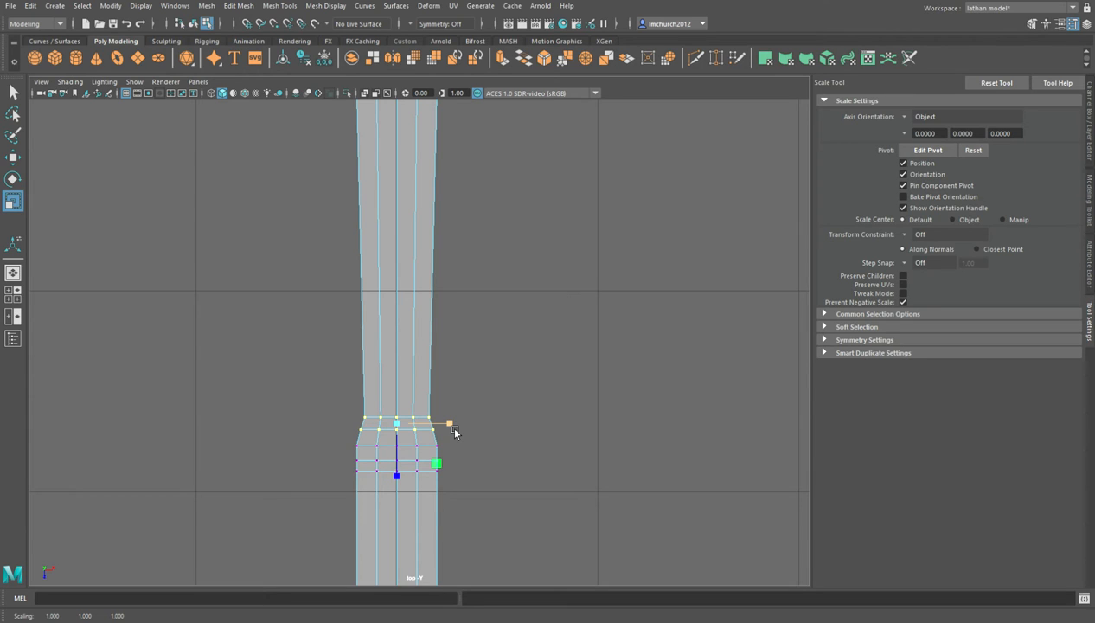
- Scale the lowest vertex rows of the middle cluster inward horizontally so the cluster forms a rounded collar
{"action": "left_click_drag", "start_coordinate": [352, 469], "coordinate": [452, 467]}
{"action": "scroll", "coordinate": [507, 455], "scroll_direction": "down", "scroll_amount": 5}
{"action": "scroll", "coordinate": [511, 456], "scroll_direction": "up", "scroll_amount": 6}
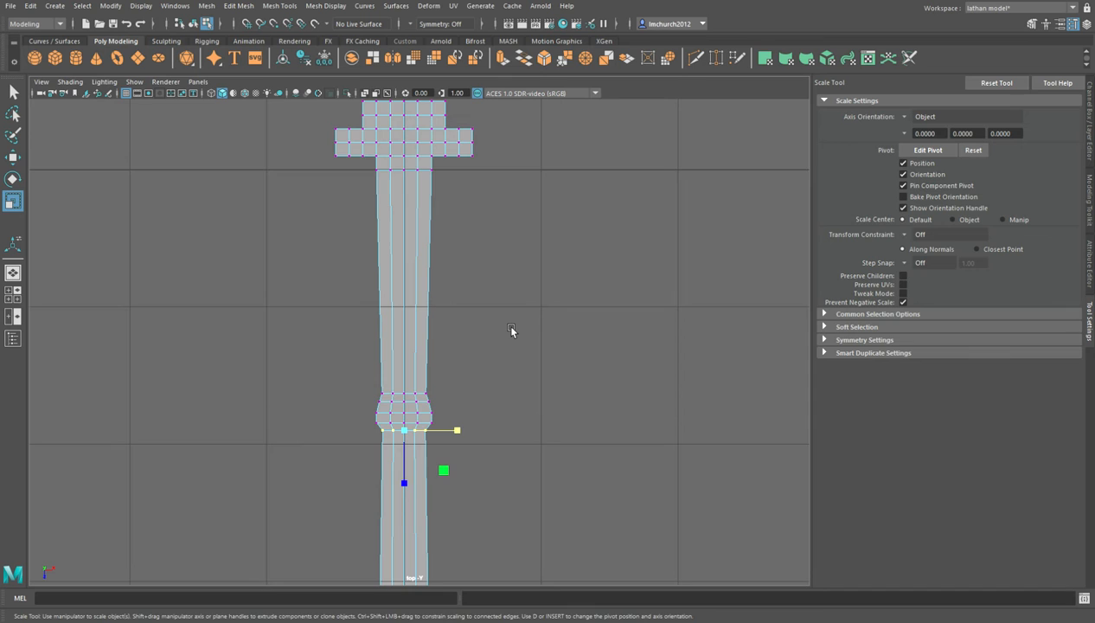
{"action": "left_click", "coordinate": [510, 330]}
{"action": "scroll", "coordinate": [508, 320], "scroll_direction": "down", "scroll_amount": 4}
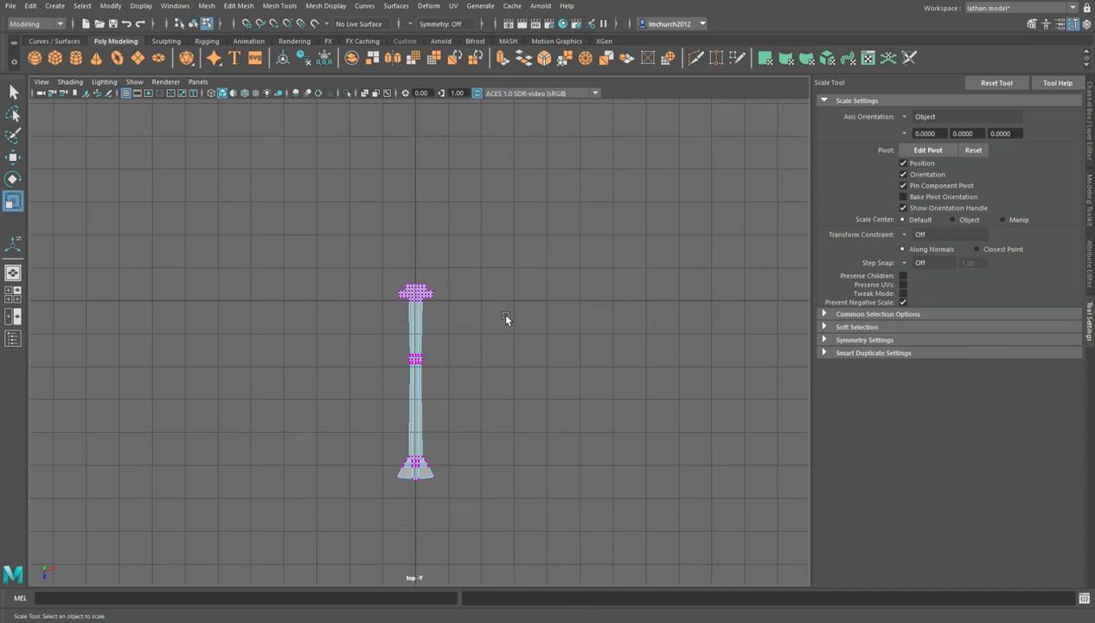
{"action": "scroll", "coordinate": [502, 313], "scroll_direction": "up", "scroll_amount": 2}
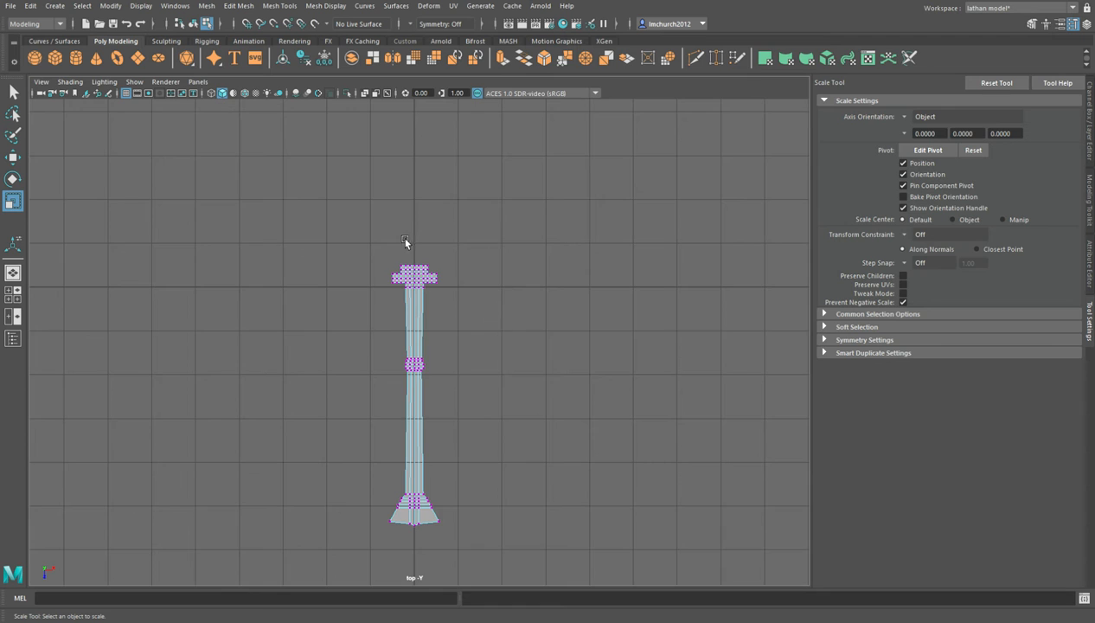
- Extrude the head's top edges straight upward into a new row of faces
{"action": "scroll", "coordinate": [412, 227], "scroll_direction": "up", "scroll_amount": 5}
{"action": "scroll", "coordinate": [412, 230], "scroll_direction": "down", "scroll_amount": 5}
{"action": "scroll", "coordinate": [418, 259], "scroll_direction": "up", "scroll_amount": 5}
{"action": "scroll", "coordinate": [424, 310], "scroll_direction": "up", "scroll_amount": 3}
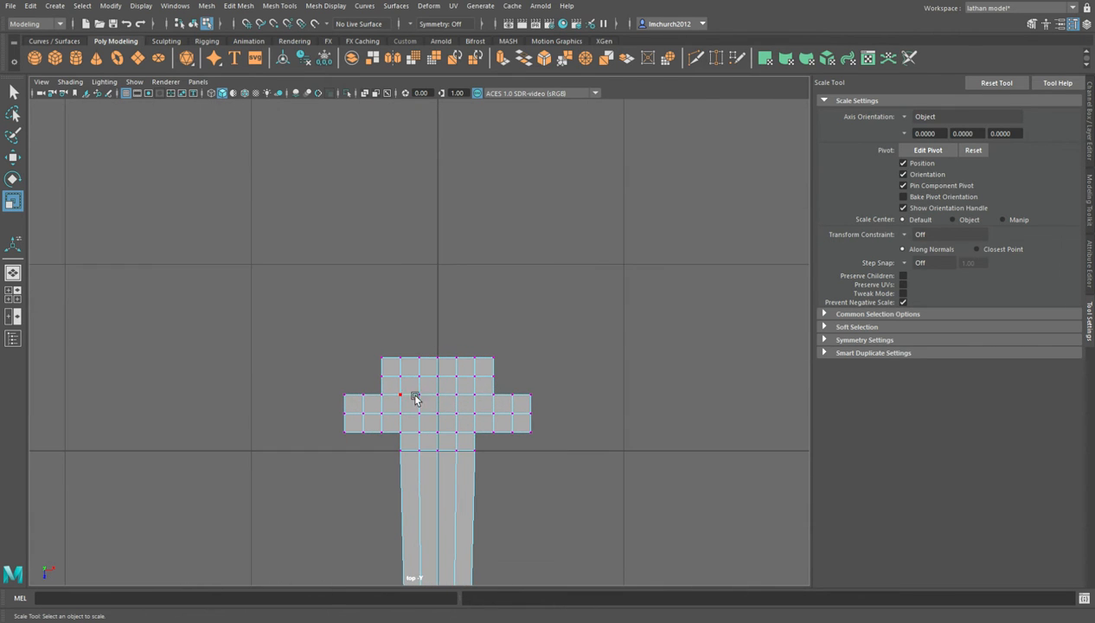
{"action": "right_click_drag", "start_coordinate": [390, 257], "coordinate": [391, 257]}
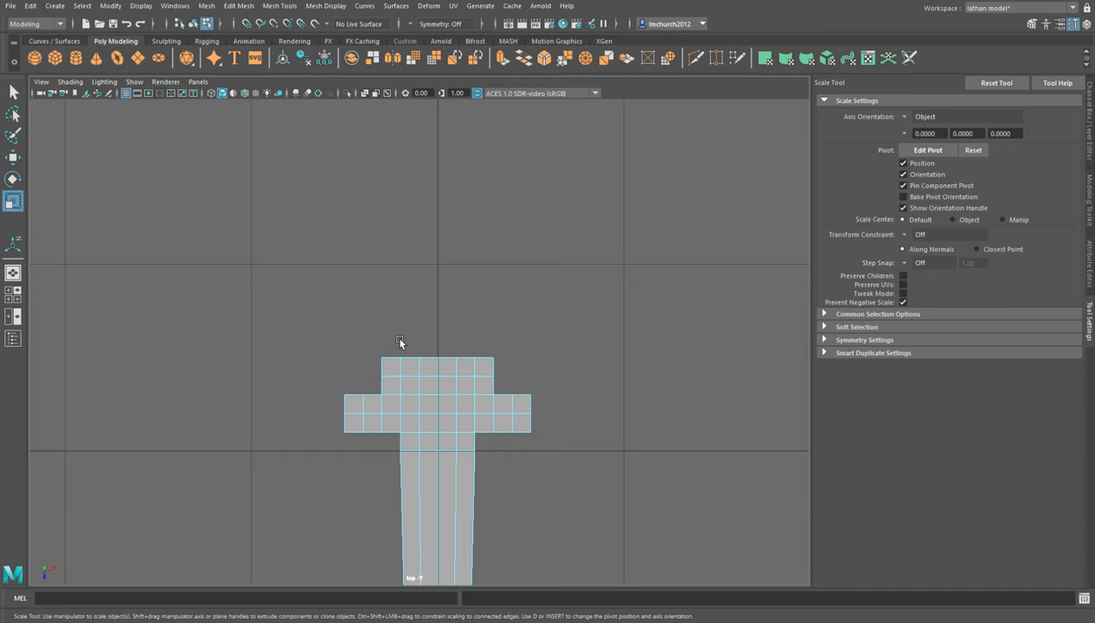
{"action": "left_click", "coordinate": [404, 357]}
{"action": "double_click", "coordinate": [481, 358], "text": "shift"}
{"action": "key", "text": "w"}
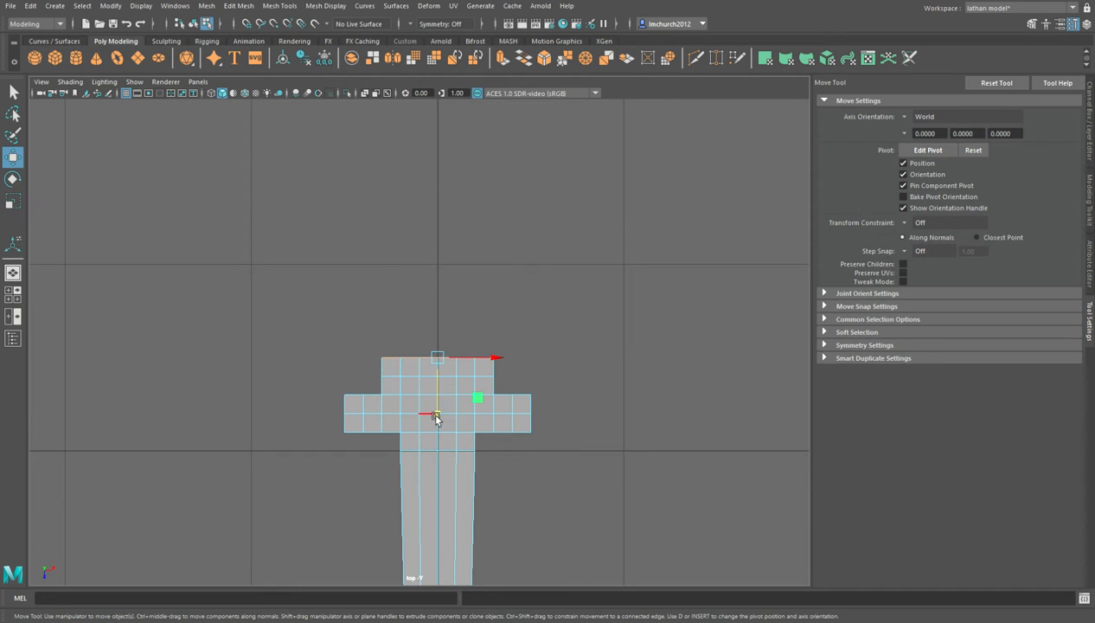
{"action": "left_click", "coordinate": [502, 59]}
{"action": "mouse_move", "coordinate": [419, 325]}
{"action": "left_mouse_down"}
{"action": "mouse_move", "coordinate": [401, 300]}
{"action": "mouse_move", "coordinate": [410, 269]}
{"action": "mouse_move", "coordinate": [384, 313]}
{"action": "mouse_move", "coordinate": [408, 315]}
{"action": "left_mouse_up"}
- Merge the two outermost vertices at each end of the extruded top row into one
{"action": "key", "text": "q"}
{"action": "left_click", "coordinate": [389, 235]}
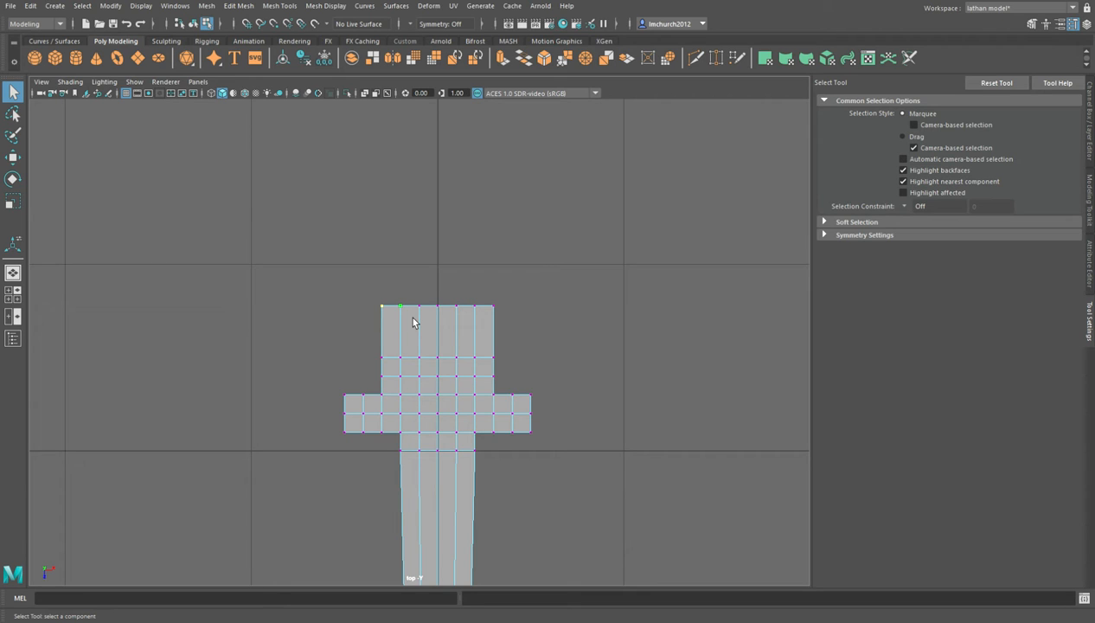
{"action": "right_click_drag", "start_coordinate": [413, 317], "coordinate": [467, 240], "text": "shift"}
{"action": "left_click_drag", "start_coordinate": [480, 297], "coordinate": [508, 322]}
{"action": "key", "text": "g"}
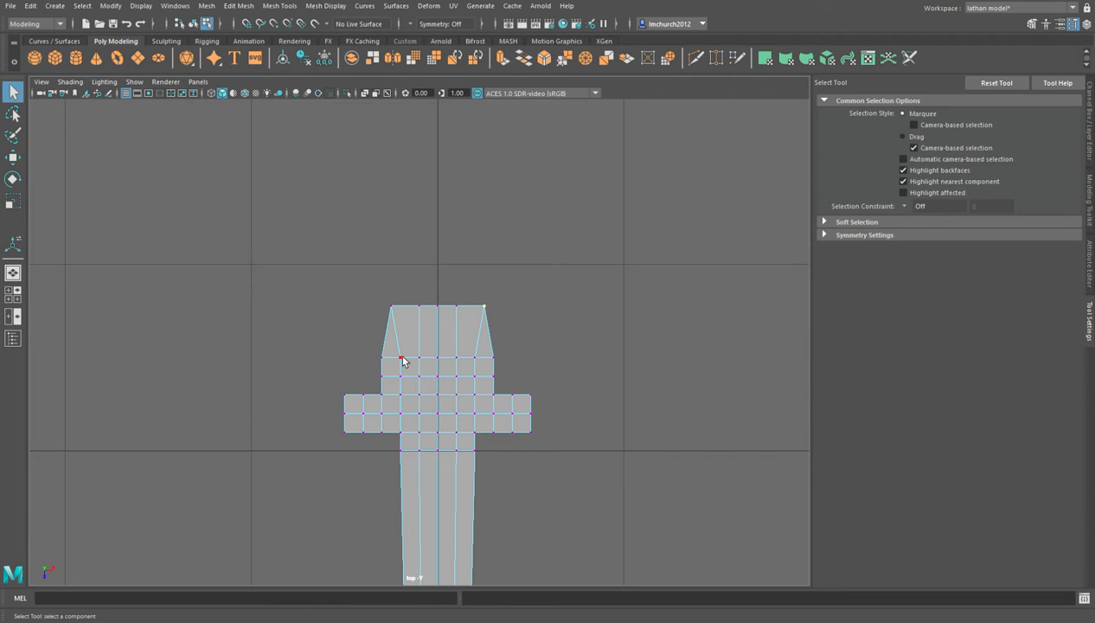
- Merge the two outermost vertices at each end of the row below the extrusion so its sides run straight
{"action": "left_click_drag", "start_coordinate": [372, 340], "coordinate": [415, 370]}
{"action": "key", "text": "g"}
{"action": "left_click_drag", "start_coordinate": [503, 367], "coordinate": [506, 367]}
{"action": "key", "text": "g"}
{"action": "scroll", "coordinate": [430, 279], "scroll_direction": "up", "scroll_amount": 1}
{"action": "scroll", "coordinate": [430, 279], "scroll_direction": "down", "scroll_amount": 6}
{"action": "scroll", "coordinate": [425, 274], "scroll_direction": "up", "scroll_amount": 4}
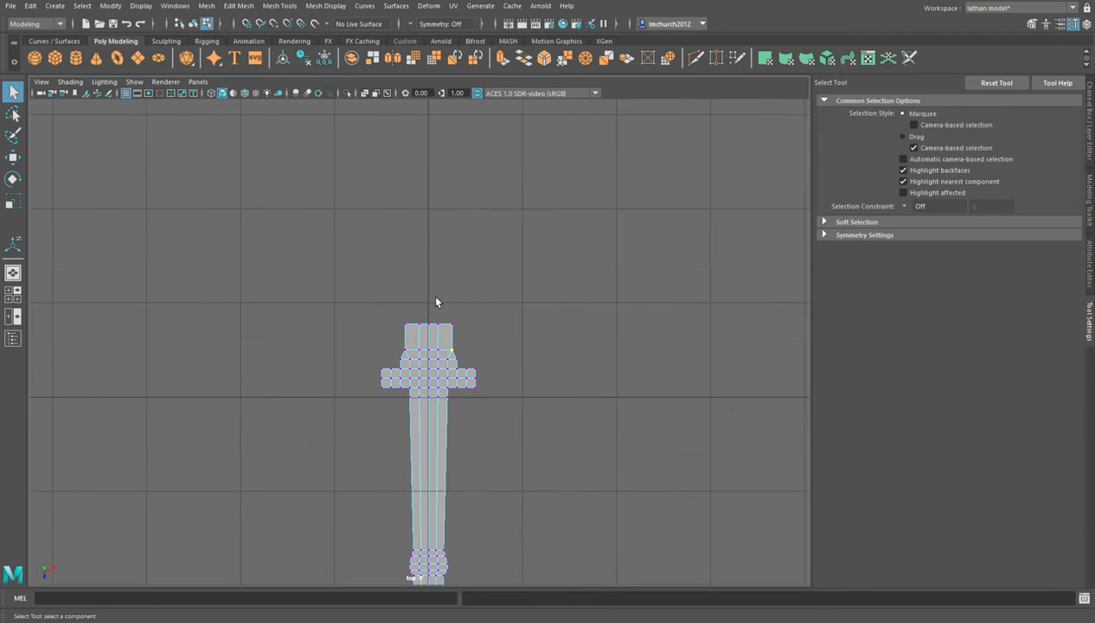
- Move the top vertex row far upward to stretch the extrusion into a long blade and narrow its end slightly
{"action": "scroll", "coordinate": [436, 302], "scroll_direction": "up", "scroll_amount": 4}
{"action": "left_click_drag", "start_coordinate": [338, 269], "coordinate": [558, 318]}
{"action": "scroll", "coordinate": [563, 319], "scroll_direction": "down", "scroll_amount": 6}
{"action": "scroll", "coordinate": [562, 318], "scroll_direction": "down", "scroll_amount": 5}
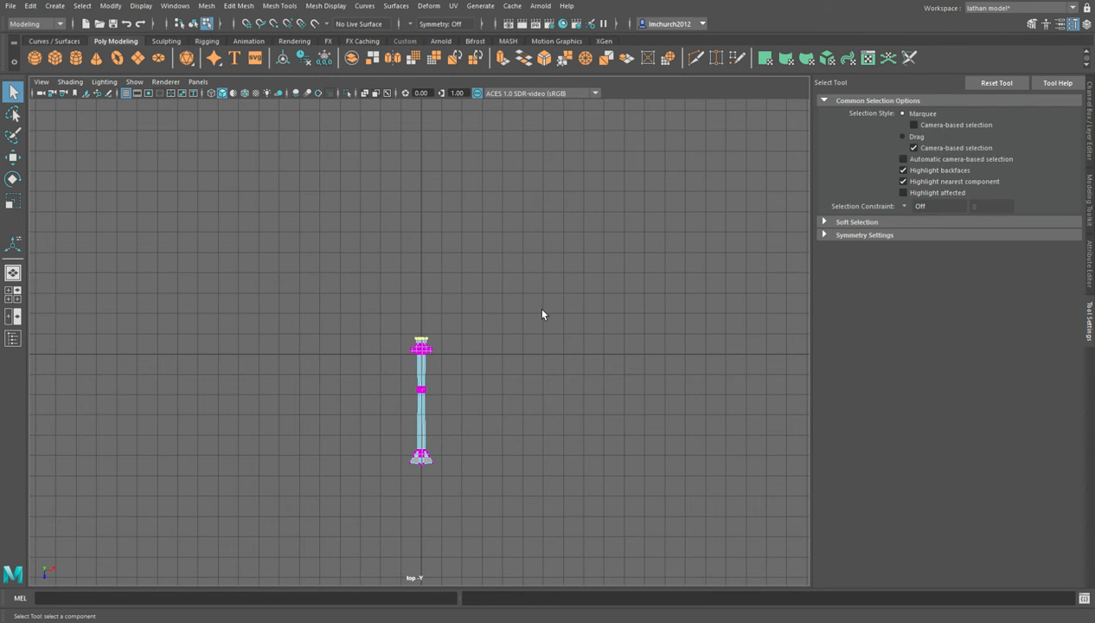
{"action": "middle_click_drag", "start_coordinate": [543, 313], "coordinate": [571, 430], "text": "alt"}
{"action": "key", "text": "w"}
{"action": "left_click_drag", "start_coordinate": [449, 518], "coordinate": [460, 288]}
{"action": "key", "text": "r"}
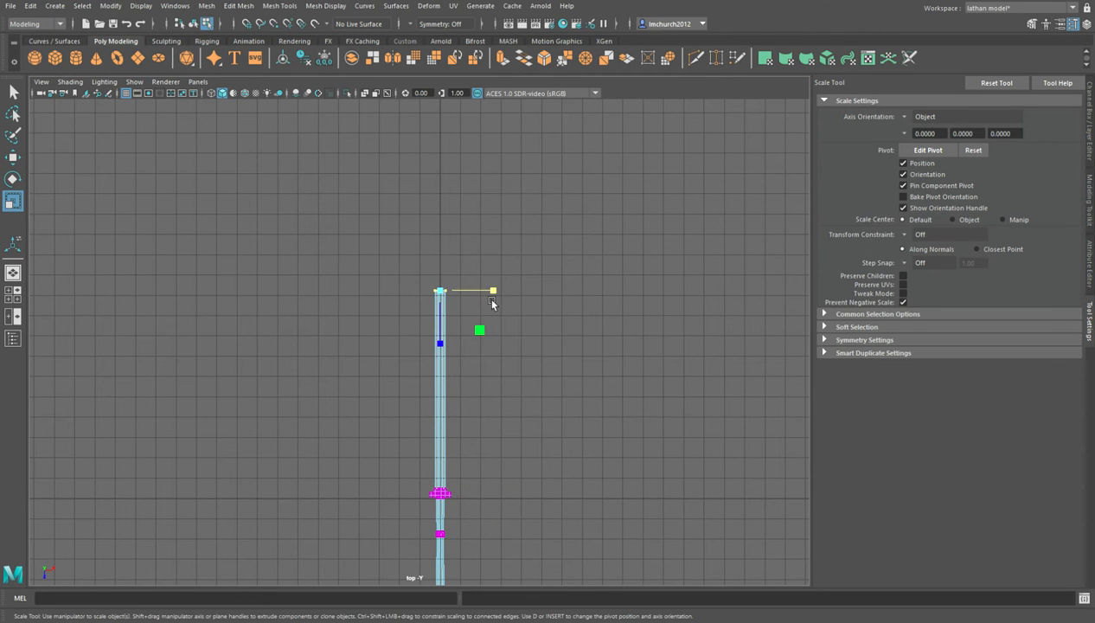
{"action": "left_click", "coordinate": [503, 59]}
{"action": "scroll", "coordinate": [484, 164], "scroll_direction": "down", "scroll_amount": 2}
{"action": "scroll", "coordinate": [483, 163], "scroll_direction": "up", "scroll_amount": 3}
{"action": "middle_click_drag", "start_coordinate": [551, 154], "coordinate": [464, 311], "text": "alt"}
{"action": "key", "text": "ctrl+z"}
{"action": "scroll", "coordinate": [462, 305], "scroll_direction": "up", "scroll_amount": 1}
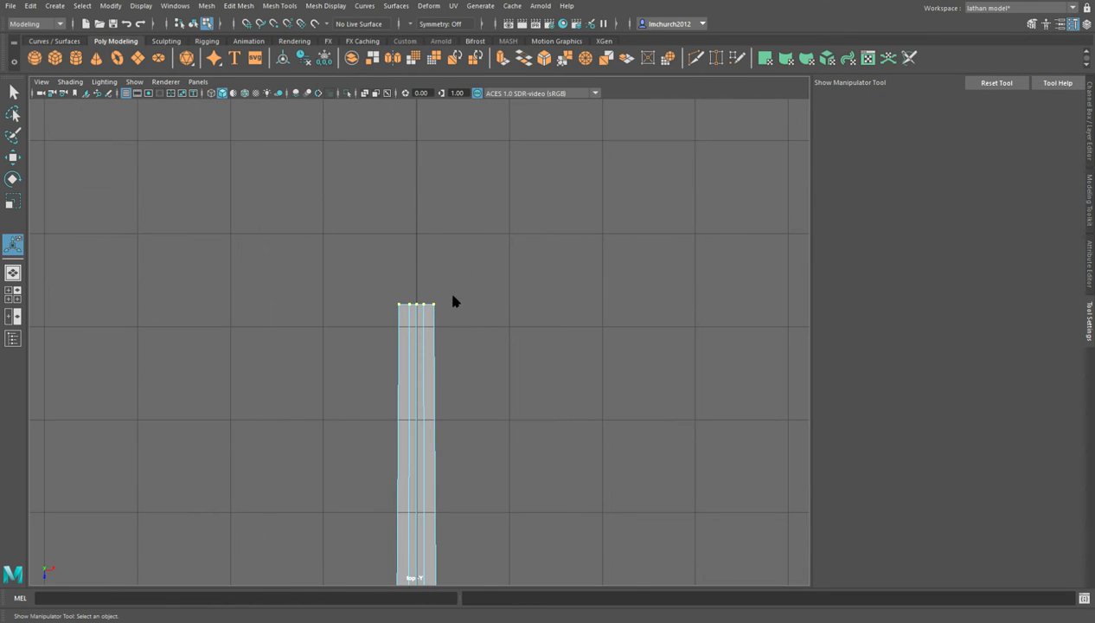
- Extrude the blade's end edges upward, scale them narrower and lower them to form a short bevelled tip
{"action": "key", "text": "F10"}
{"action": "left_click", "coordinate": [407, 306]}
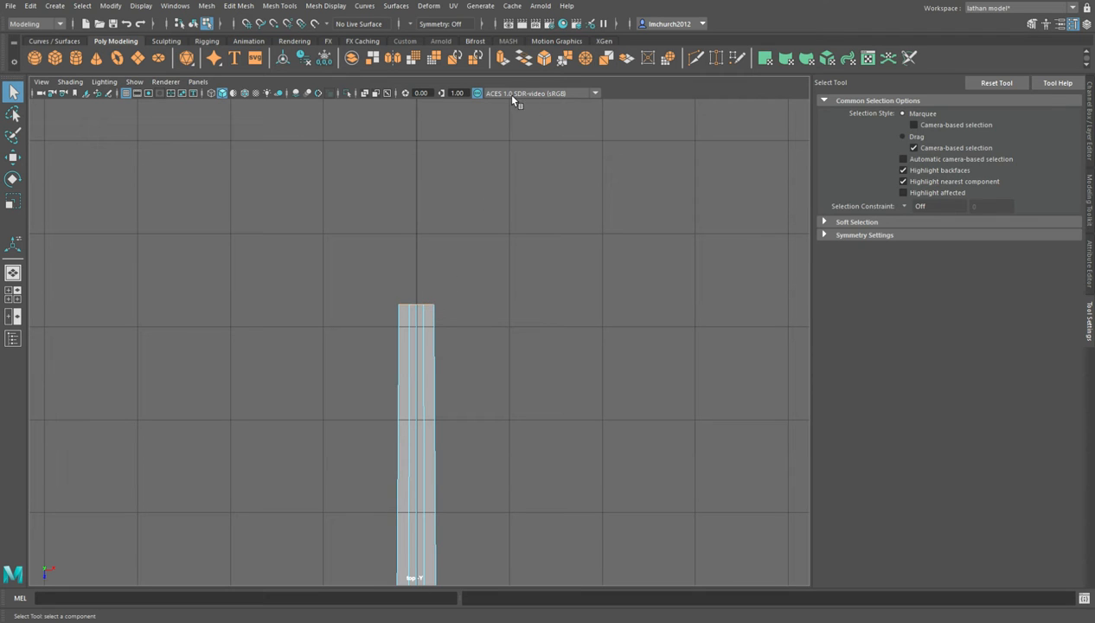
{"action": "left_click", "coordinate": [505, 62]}
{"action": "mouse_move", "coordinate": [416, 293]}
{"action": "left_mouse_down"}
{"action": "mouse_move", "coordinate": [423, 269]}
{"action": "mouse_move", "coordinate": [419, 279]}
{"action": "left_mouse_up"}
{"action": "key", "text": "r"}
{"action": "left_click_drag", "start_coordinate": [486, 283], "coordinate": [474, 282]}
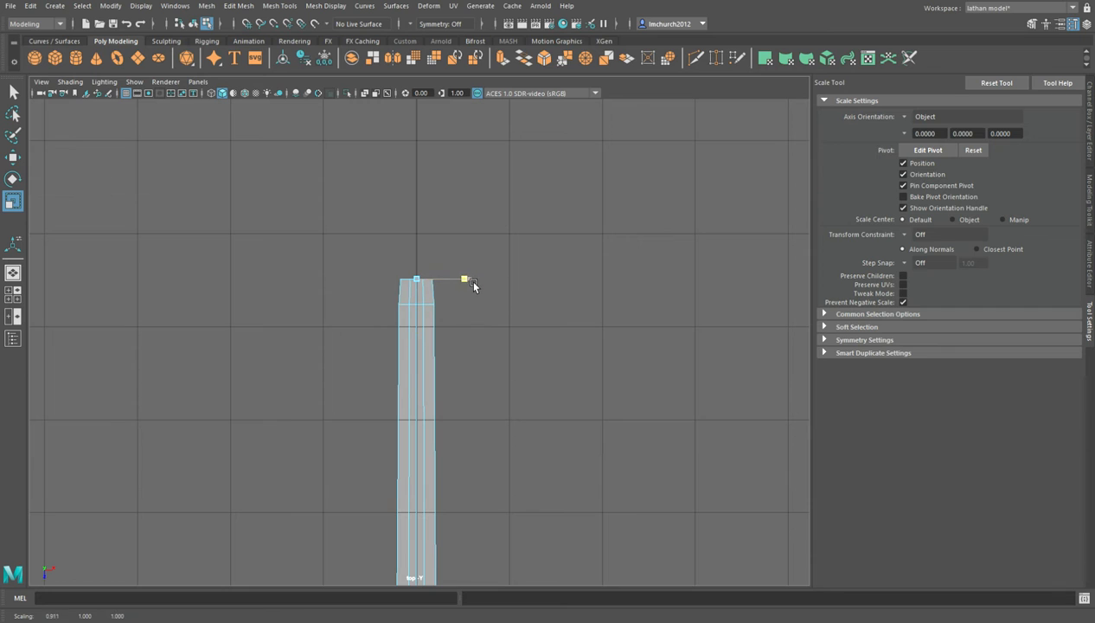
{"action": "key", "text": "e"}
{"action": "key", "text": "w"}
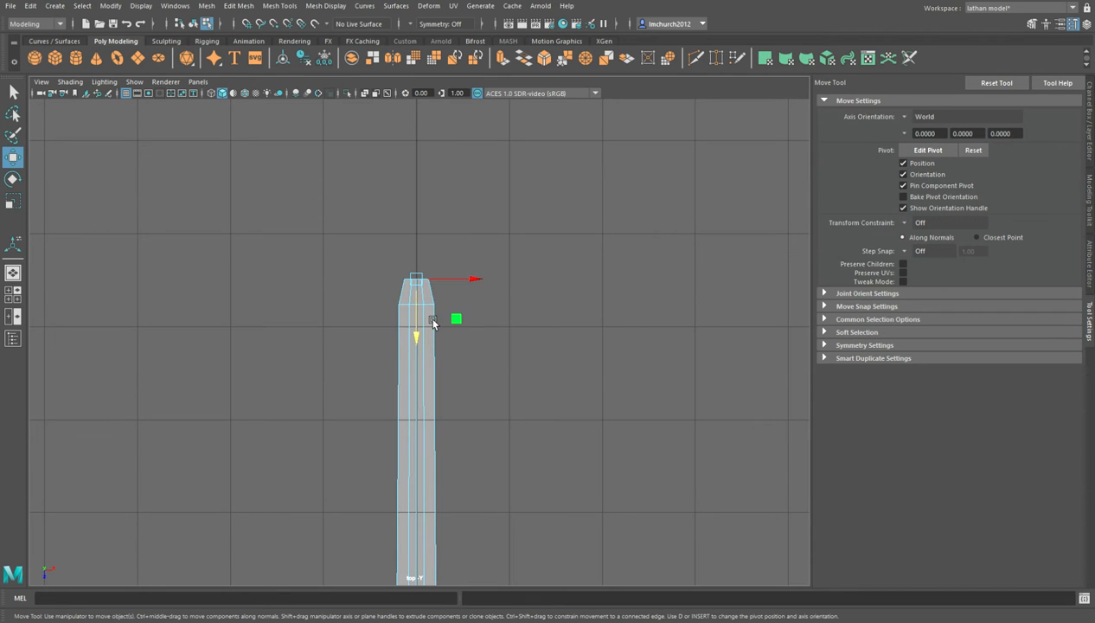
{"action": "left_click_drag", "start_coordinate": [430, 328], "coordinate": [421, 349]}
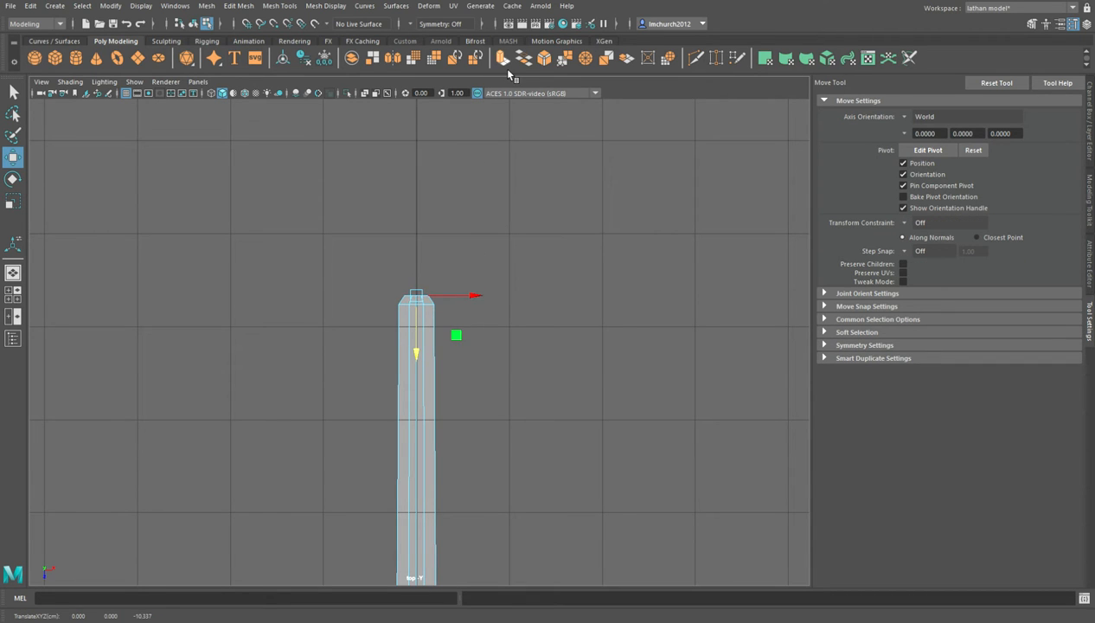
- Extrude the bevelled tip's end edges upward again and merge the new vertices into a point
{"action": "key", "text": "ctrl+e"}
{"action": "left_click_drag", "start_coordinate": [428, 270], "coordinate": [424, 245]}
{"action": "key", "text": "ctrl+m"}
- Examine the silhouette's proportions from the blade tip down to the flared lower end
{"action": "scroll", "coordinate": [470, 292], "scroll_direction": "up", "scroll_amount": 6}
{"action": "scroll", "coordinate": [485, 283], "scroll_direction": "down", "scroll_amount": 10}
{"action": "scroll", "coordinate": [467, 282], "scroll_direction": "up", "scroll_amount": 5}
{"action": "scroll", "coordinate": [476, 277], "scroll_direction": "down", "scroll_amount": 5}
{"action": "scroll", "coordinate": [476, 521], "scroll_direction": "down", "scroll_amount": 4}
{"action": "scroll", "coordinate": [496, 269], "scroll_direction": "up", "scroll_amount": 4}
{"action": "middle_click_drag", "start_coordinate": [497, 269], "coordinate": [487, 378], "text": "alt"}
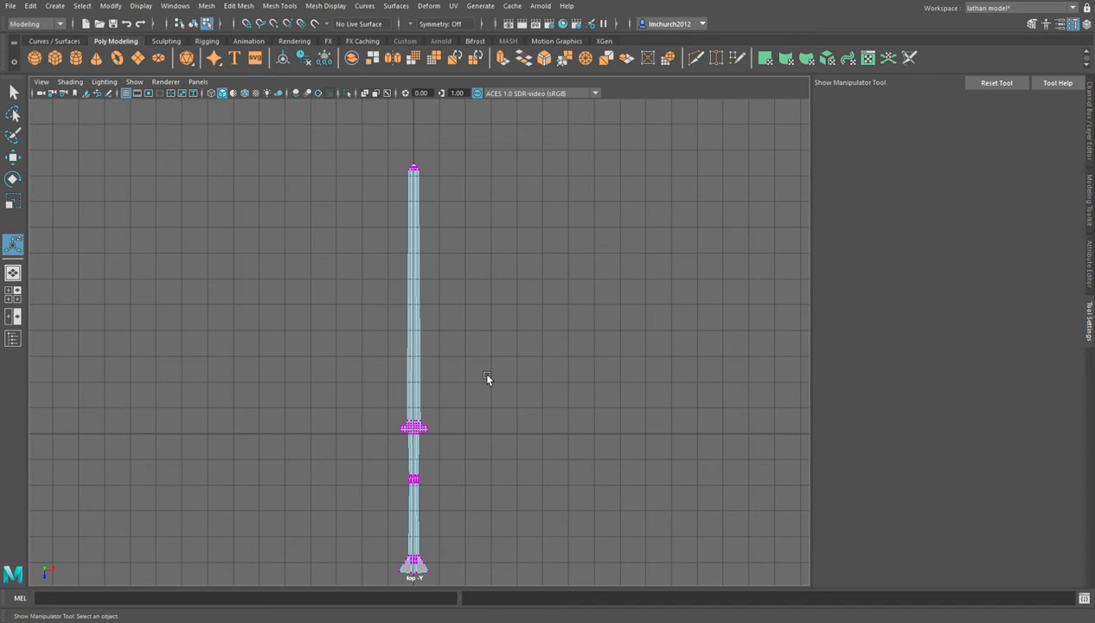
{"action": "scroll", "coordinate": [487, 378], "scroll_direction": "up", "scroll_amount": 6}
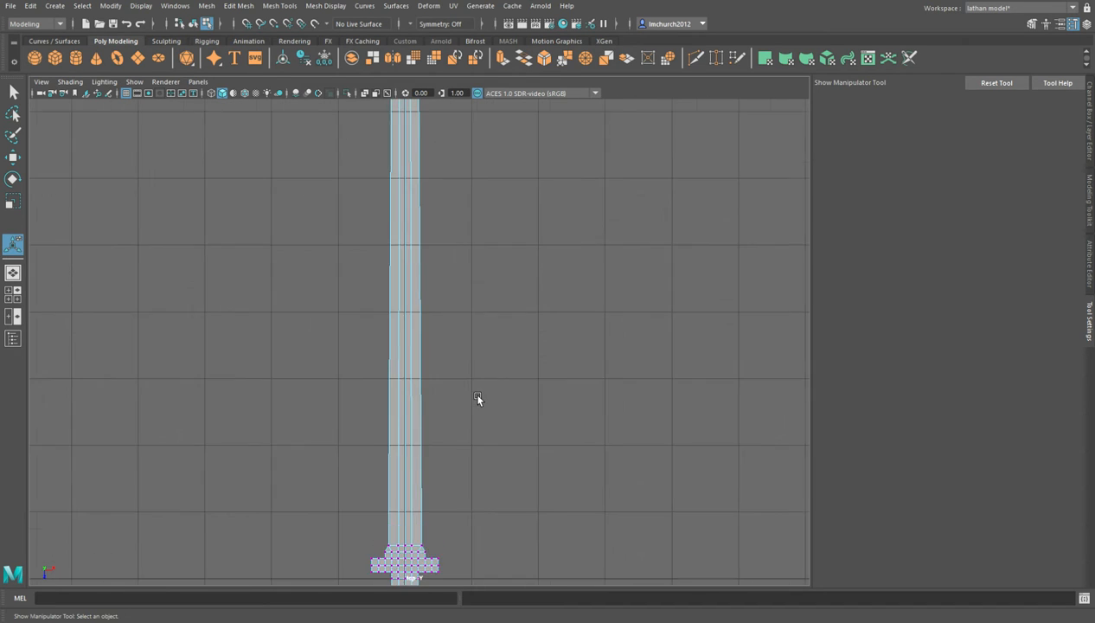
{"action": "scroll", "coordinate": [476, 338], "scroll_direction": "down", "scroll_amount": 5}
{"action": "scroll", "coordinate": [482, 346], "scroll_direction": "up", "scroll_amount": 4}
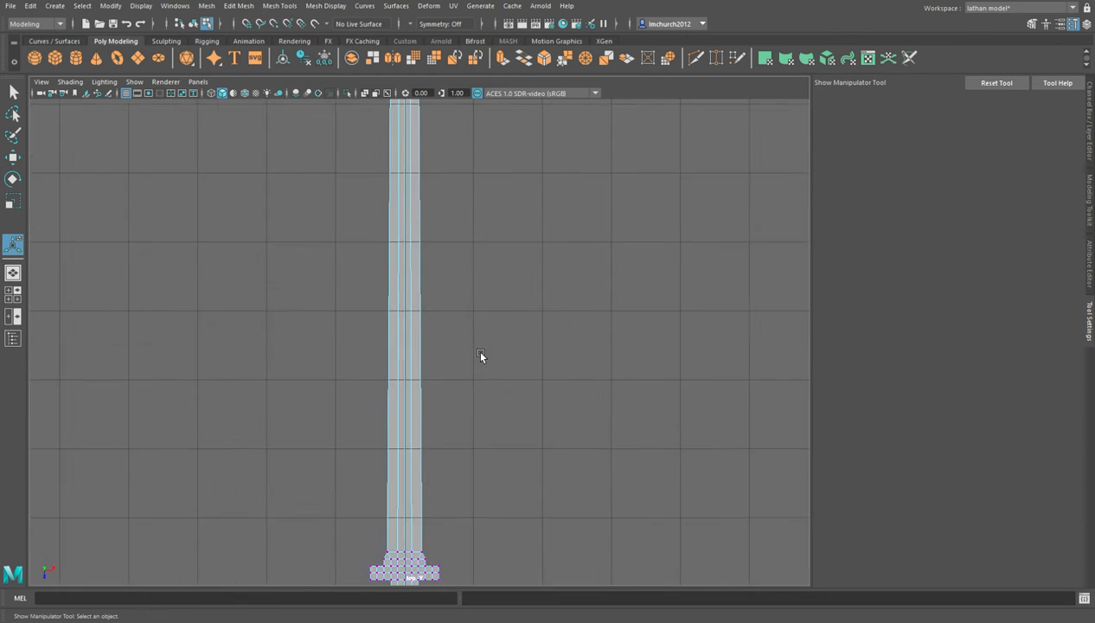
{"action": "middle_click_drag", "start_coordinate": [591, 490], "coordinate": [611, 235], "text": "alt"}
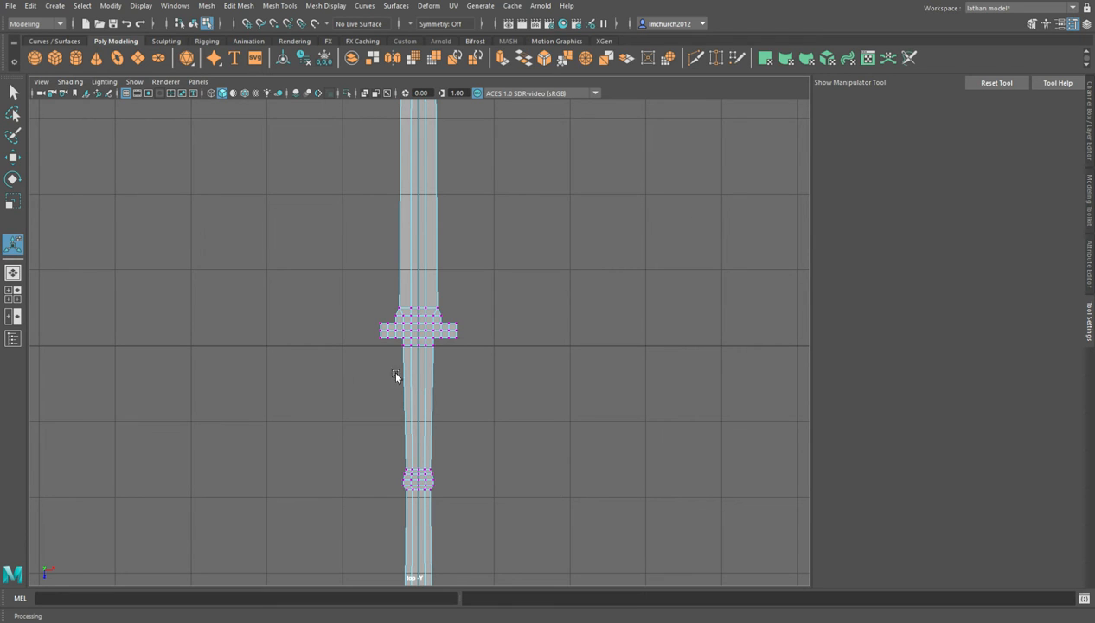
{"action": "scroll", "coordinate": [373, 474], "scroll_direction": "down", "scroll_amount": 2}
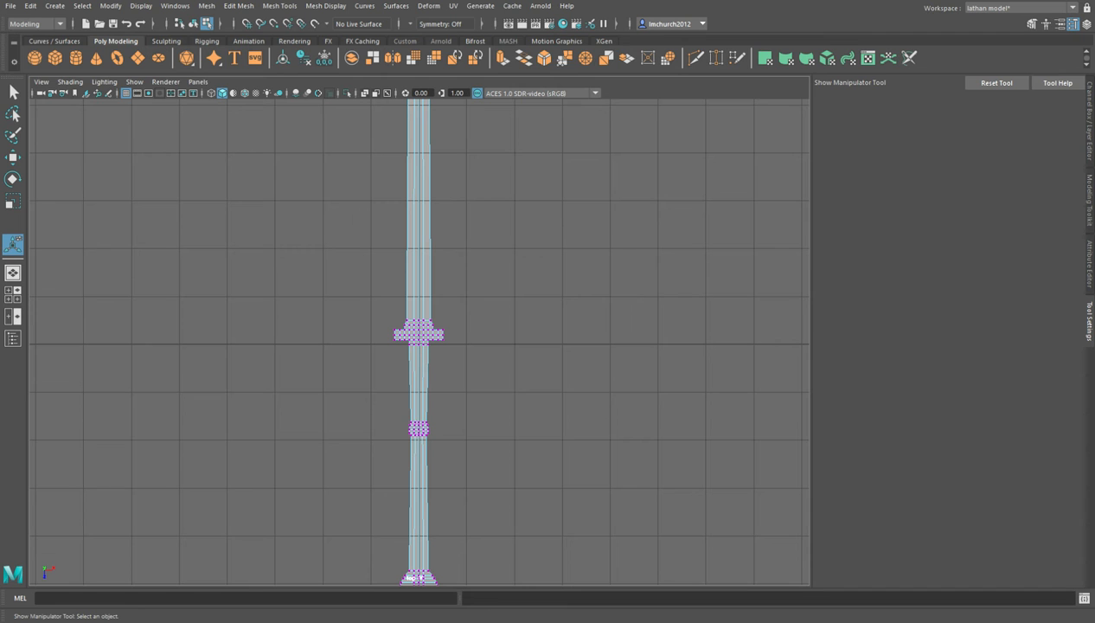
{"action": "scroll", "coordinate": [622, 542], "scroll_direction": "up", "scroll_amount": 2}
{"action": "middle_click_drag", "start_coordinate": [495, 467], "coordinate": [500, 435], "text": "alt"}
- Scale the crossguard's two upper outer corner vertices outward horizontally and raise them into pointed wings
{"action": "scroll", "coordinate": [499, 435], "scroll_direction": "up", "scroll_amount": 8}
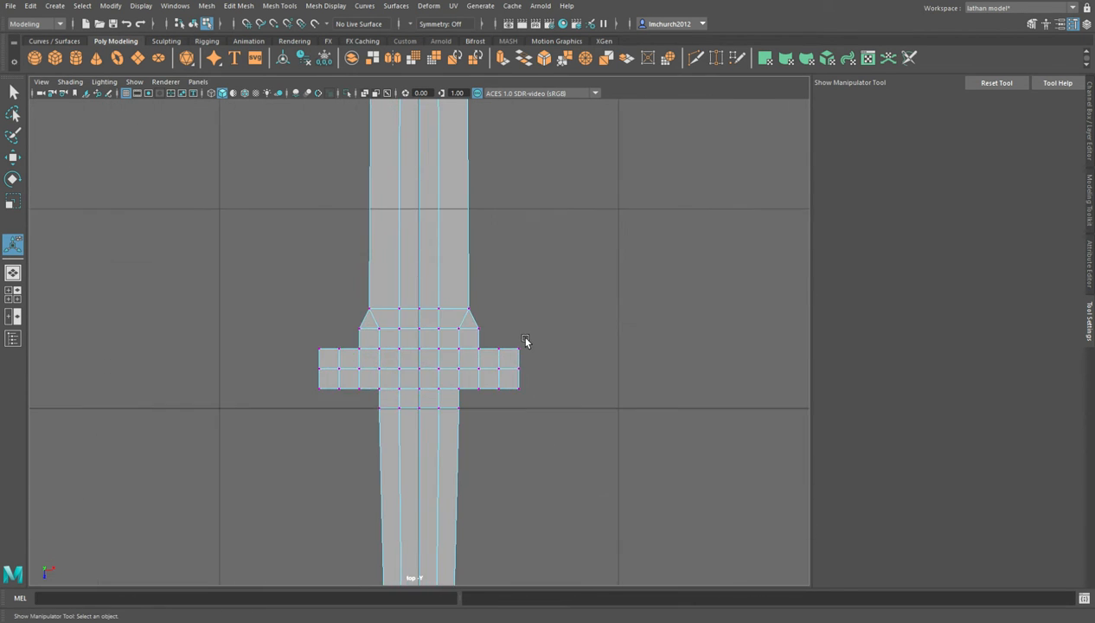
{"action": "key", "text": "q"}
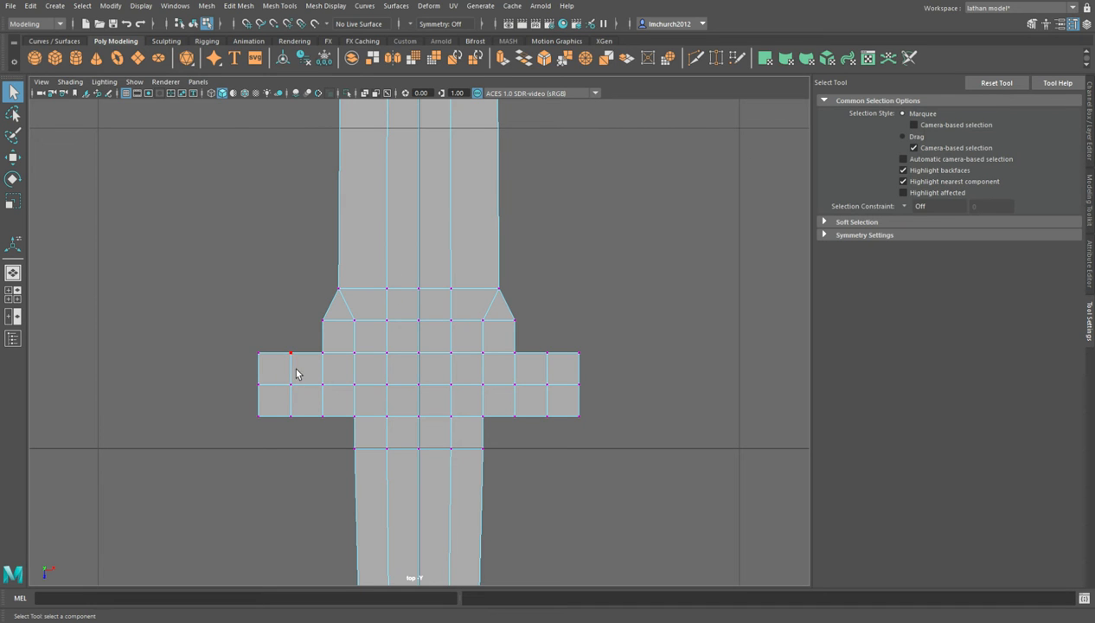
{"action": "left_click", "coordinate": [268, 356]}
{"action": "left_click", "coordinate": [593, 360], "text": "shift"}
{"action": "key", "text": "t"}
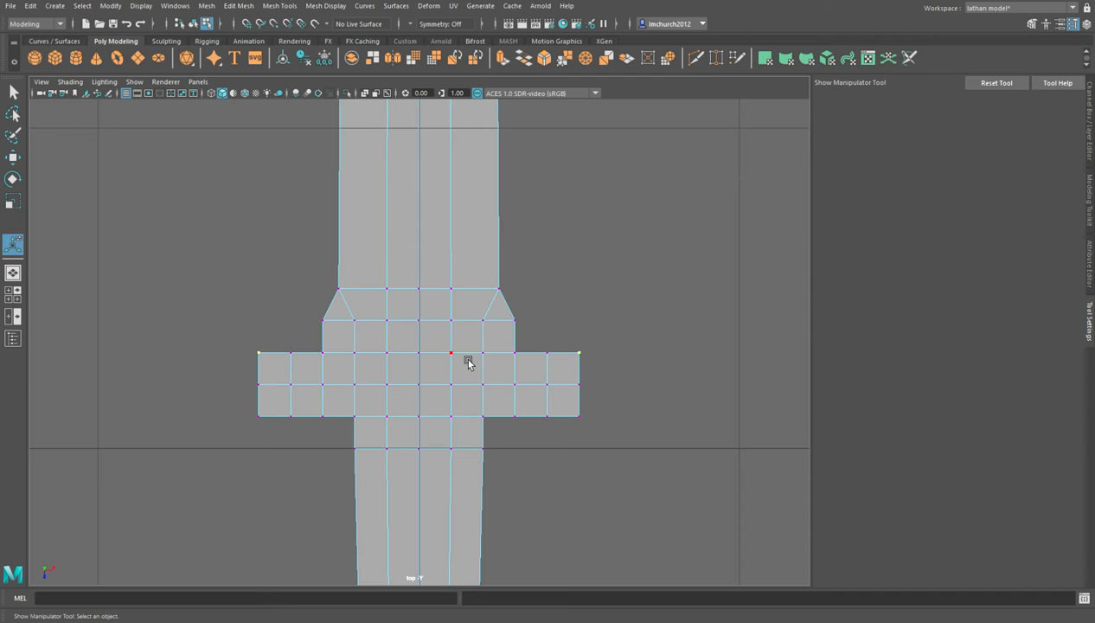
{"action": "key", "text": "r"}
{"action": "left_click_drag", "start_coordinate": [486, 356], "coordinate": [501, 356]}
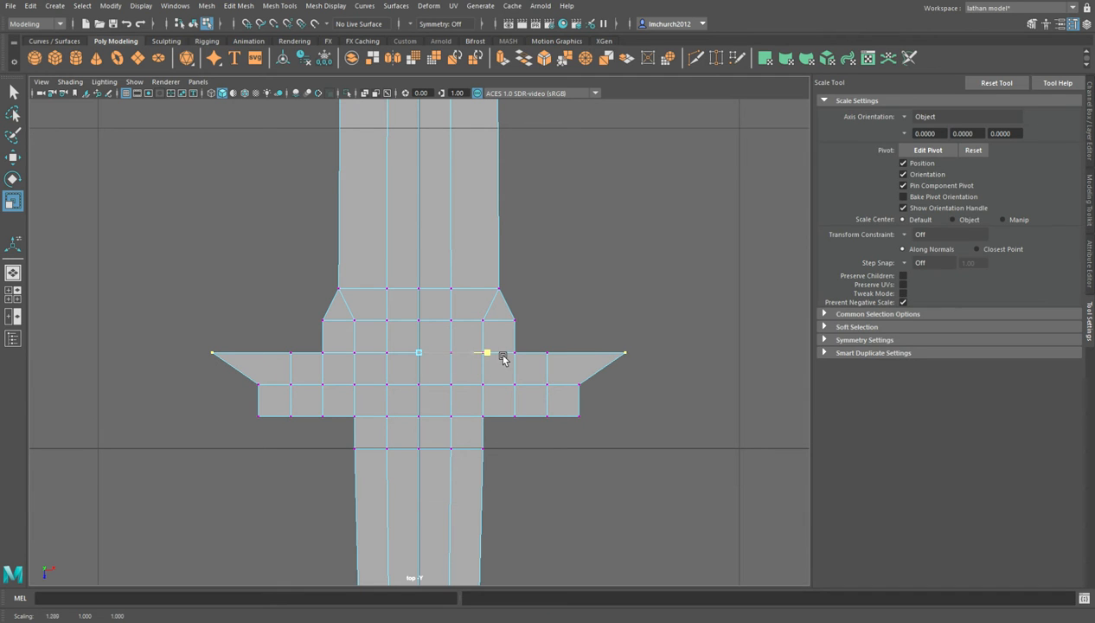
{"action": "key", "text": "w"}
{"action": "left_click_drag", "start_coordinate": [419, 407], "coordinate": [420, 382]}
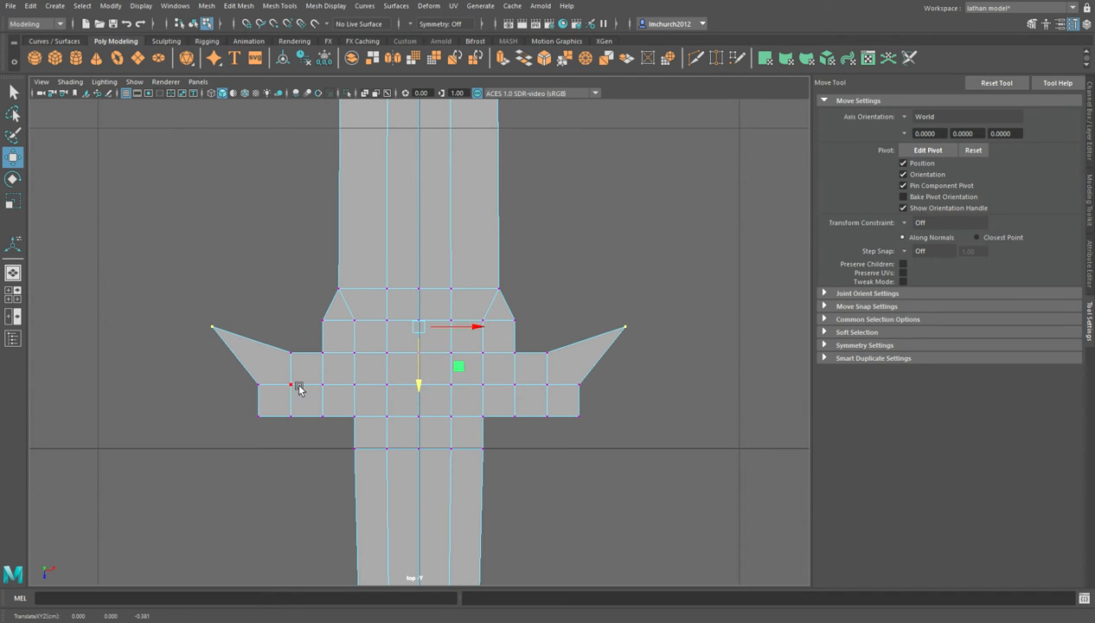
- Raise the outer vertex pair of the crossguard's middle row and spread it horizontally to just inside the wing tips
{"action": "left_click", "coordinate": [247, 388]}
{"action": "left_click", "coordinate": [585, 396], "text": "shift"}
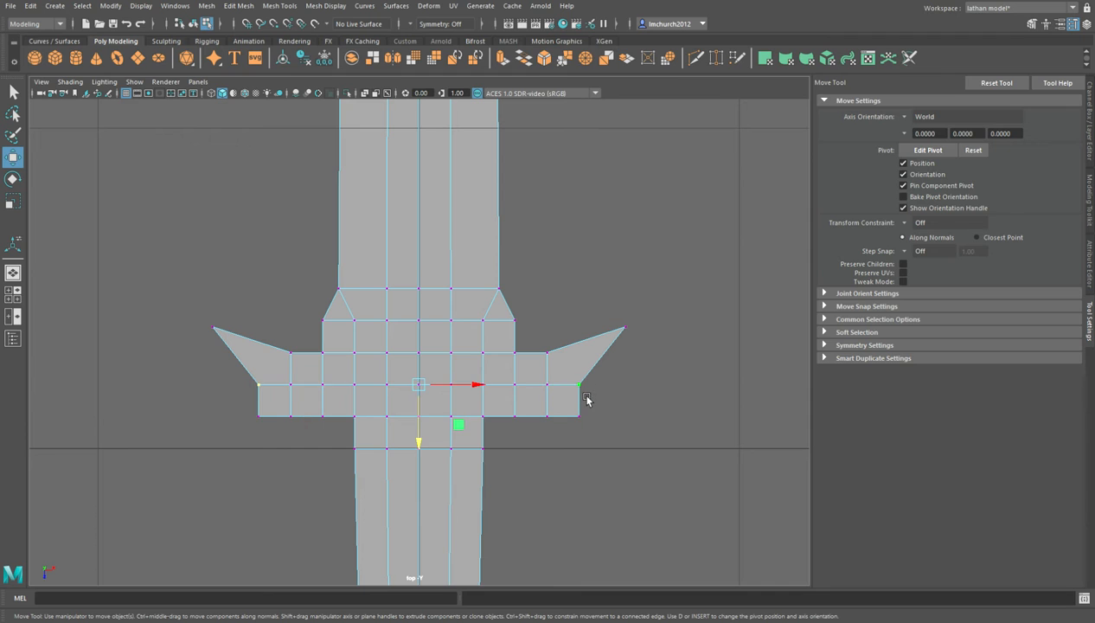
{"action": "key", "text": "r"}
{"action": "left_click_drag", "start_coordinate": [478, 384], "coordinate": [495, 390]}
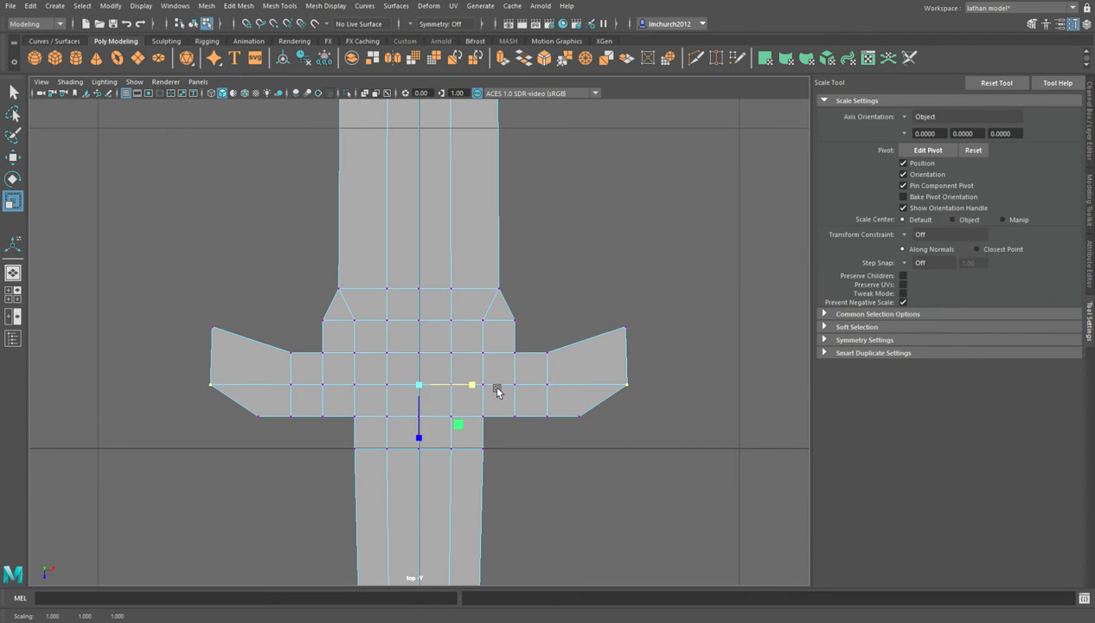
{"action": "key", "text": "w"}
{"action": "left_click", "coordinate": [419, 451]}
{"action": "key", "text": "ctrl+z"}
{"action": "left_click_drag", "start_coordinate": [424, 443], "coordinate": [426, 413]}
{"action": "key", "text": "r"}
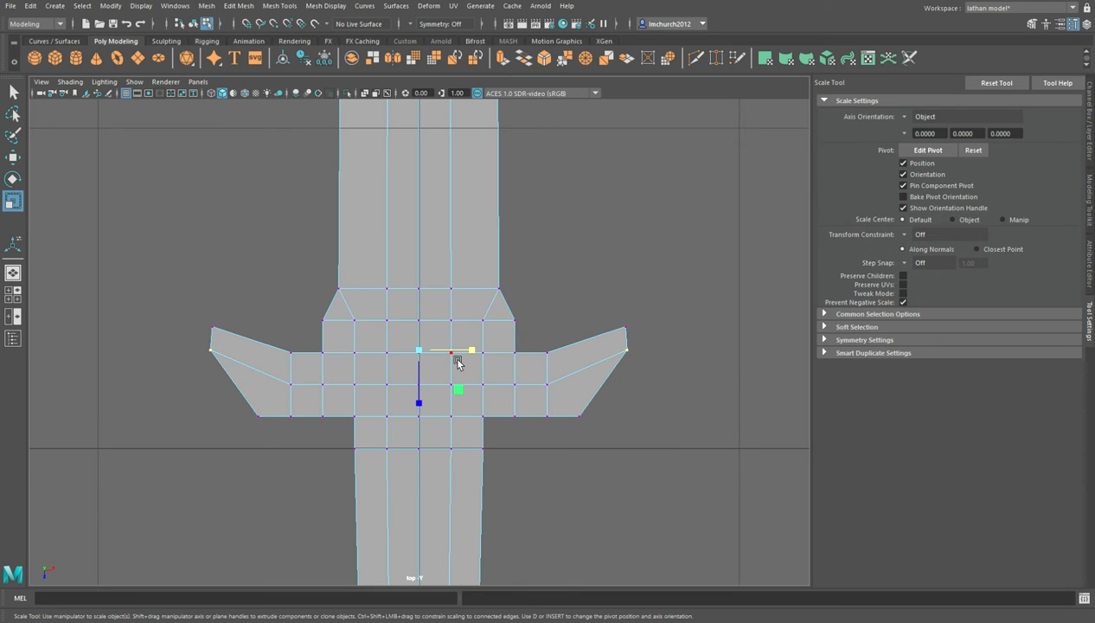
{"action": "left_click_drag", "start_coordinate": [484, 350], "coordinate": [472, 352]}
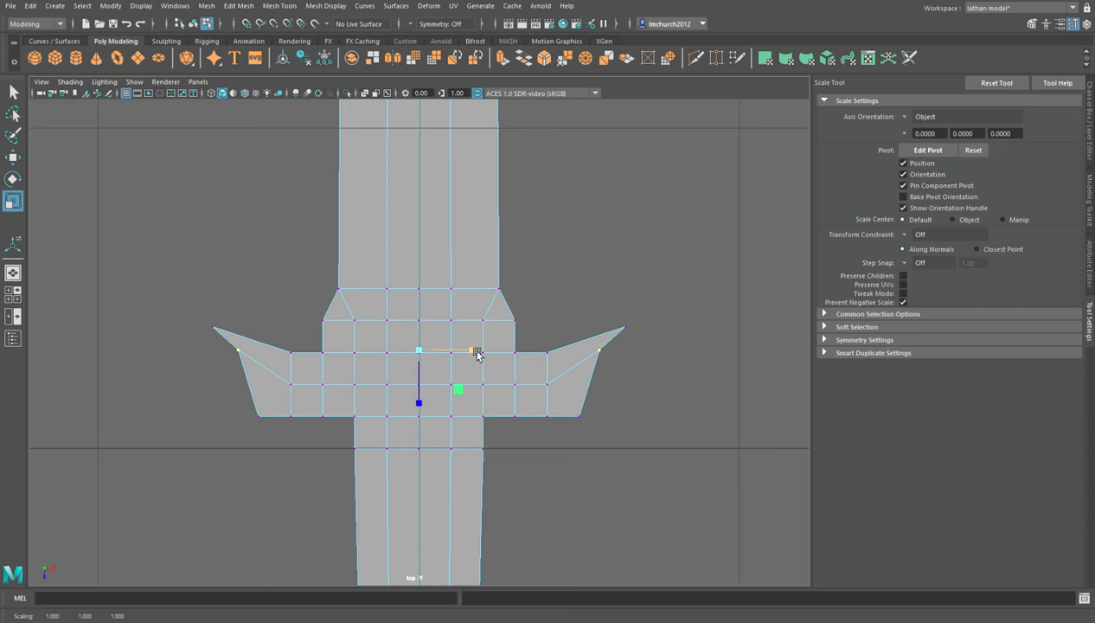
- Scale the crossguard's middle outer vertex pair outward in line with the wing tips and select the two lower outer corners
{"action": "left_click_drag", "start_coordinate": [482, 352], "coordinate": [489, 362]}
{"action": "left_click", "coordinate": [261, 417]}
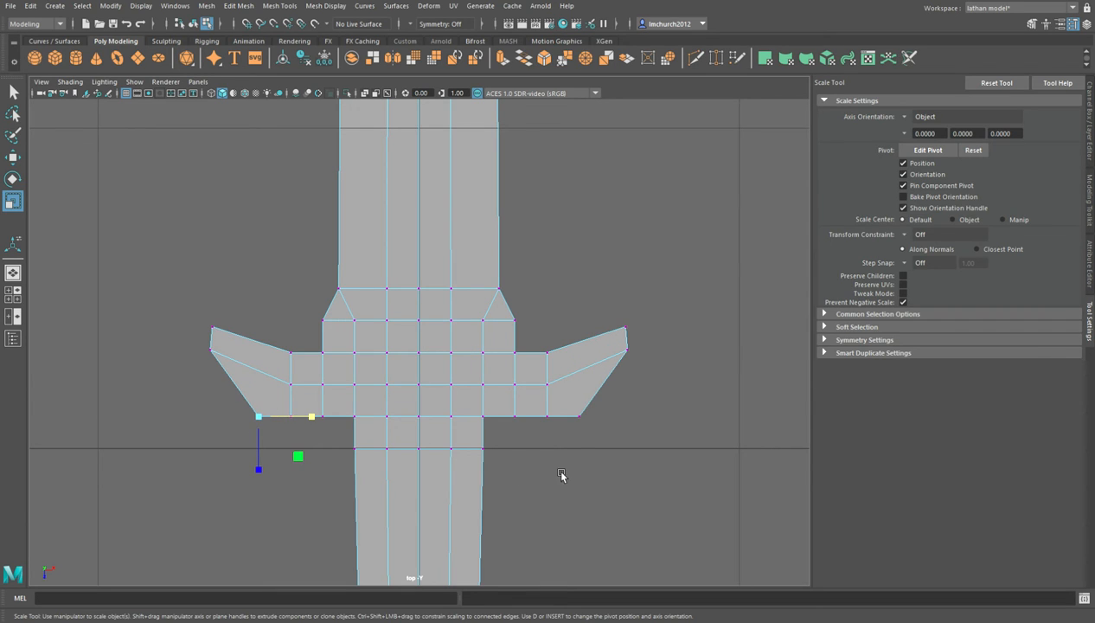
{"action": "left_click", "coordinate": [582, 417], "text": "shift"}
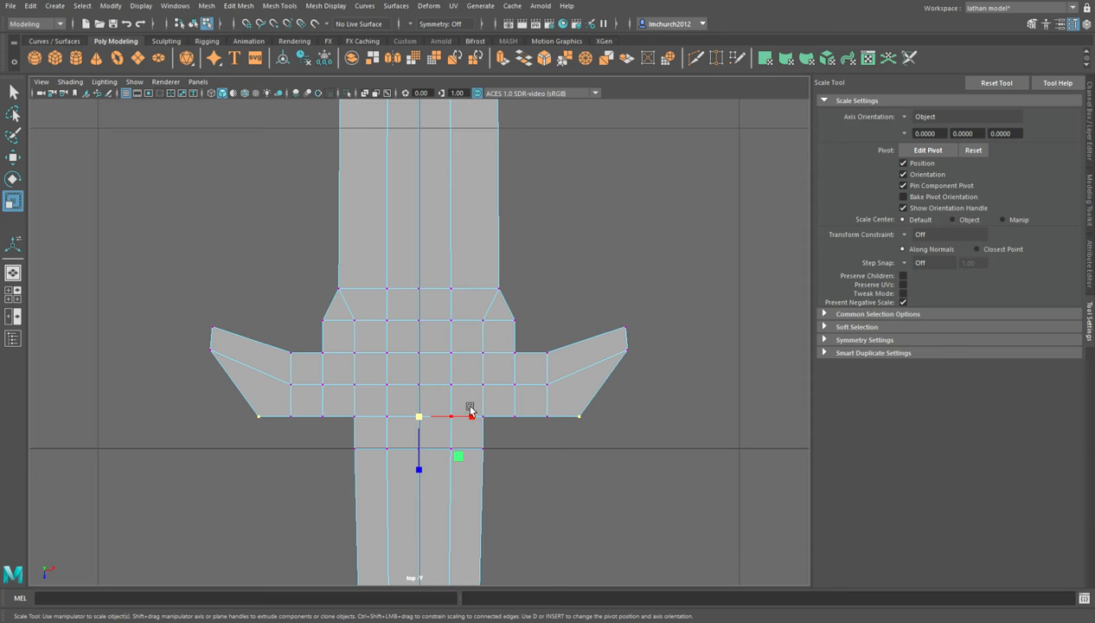
{"action": "key", "text": "w"}
{"action": "left_click_drag", "start_coordinate": [480, 420], "coordinate": [490, 424]}
{"action": "key", "text": "ctrl+z"}
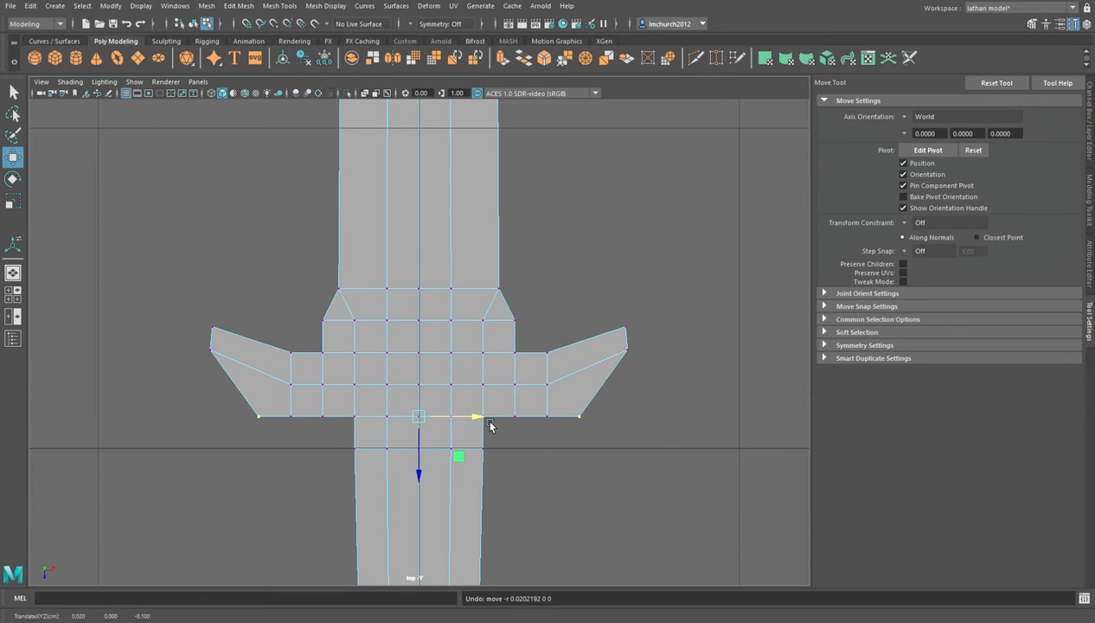
{"action": "key", "text": "r"}
{"action": "left_click", "coordinate": [492, 424]}
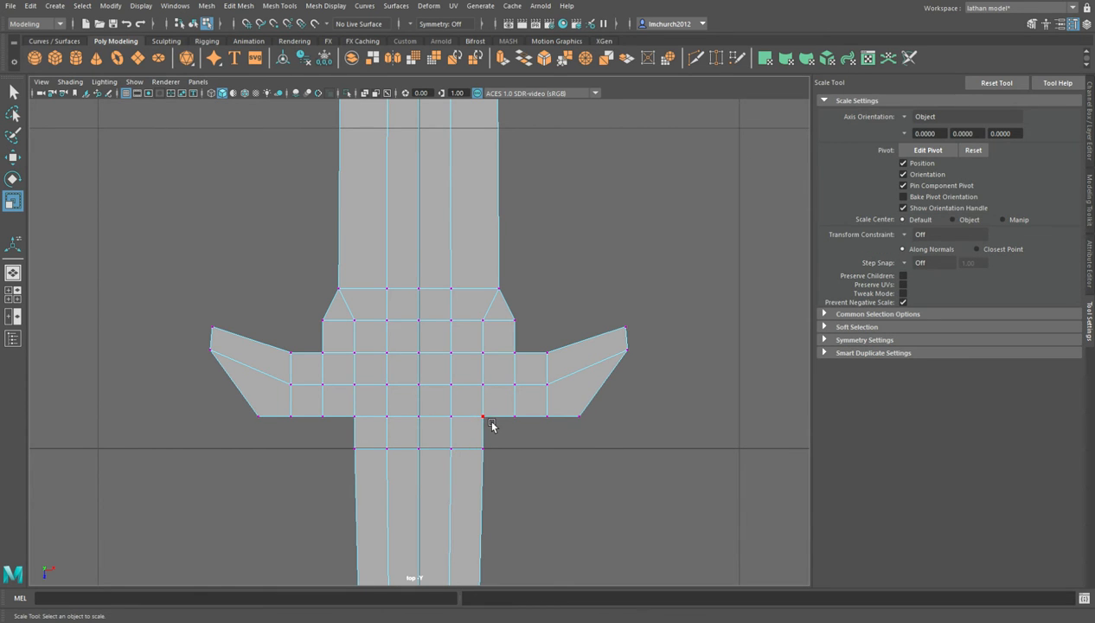
{"action": "key", "text": "ctrl+z"}
- Raise the crossguard's two lower outer corner vertices to slant the undersides of the wings
{"action": "key", "text": "w"}
{"action": "left_click_drag", "start_coordinate": [430, 474], "coordinate": [428, 452]}
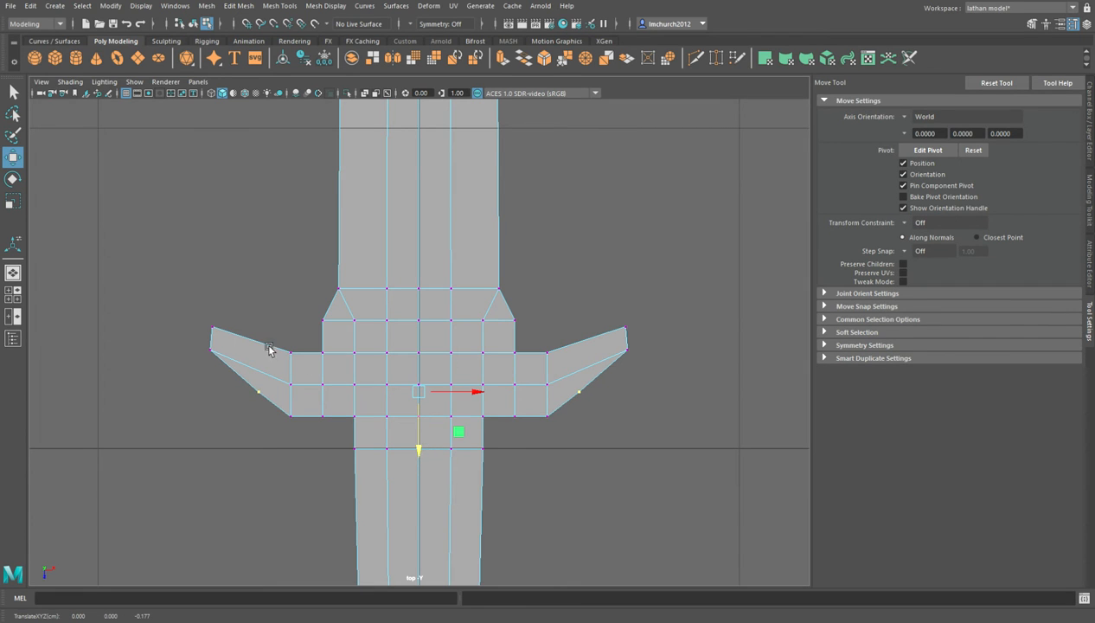
{"action": "left_click", "coordinate": [215, 330]}
{"action": "left_click", "coordinate": [228, 444]}
{"action": "scroll", "coordinate": [229, 444], "scroll_direction": "down", "scroll_amount": 10}
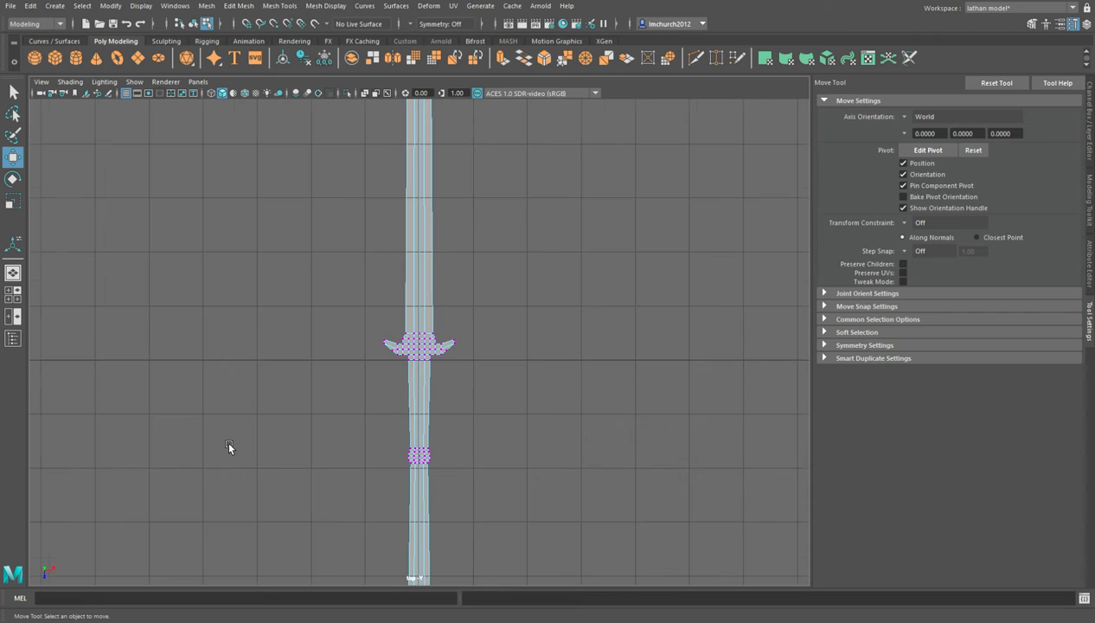
{"action": "scroll", "coordinate": [246, 441], "scroll_direction": "up", "scroll_amount": 5}
{"action": "scroll", "coordinate": [251, 443], "scroll_direction": "up", "scroll_amount": 5}
- Raise the next two vertex pairs inward along the crossguard's lower edge to curve its underside
{"action": "left_click", "coordinate": [275, 429]}
{"action": "left_click", "coordinate": [573, 429], "text": "shift"}
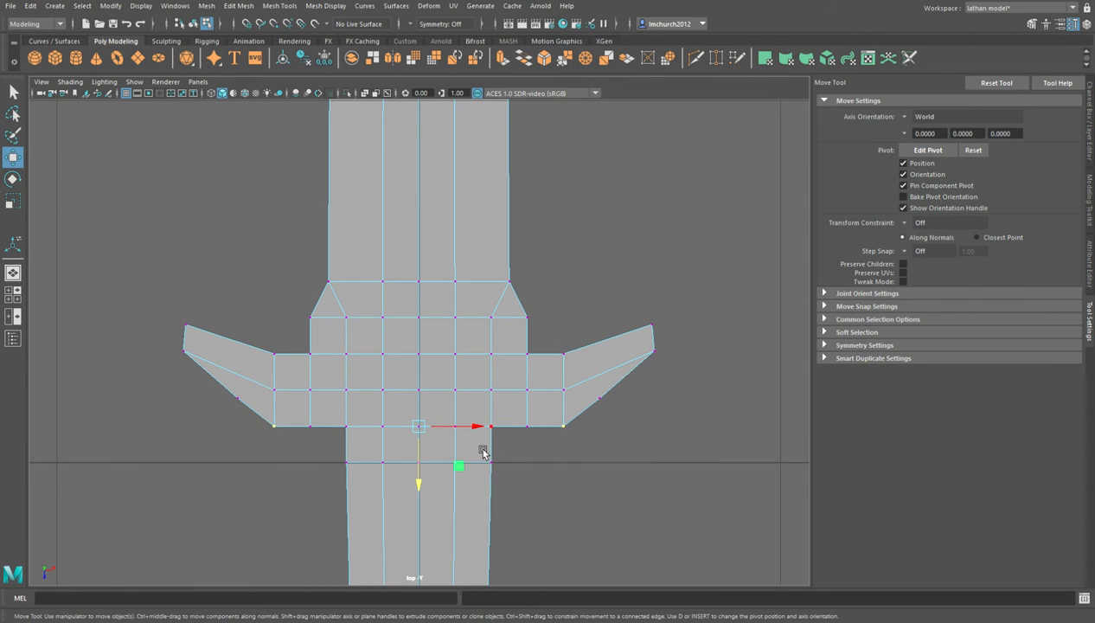
{"action": "left_click_drag", "start_coordinate": [420, 495], "coordinate": [428, 479]}
{"action": "left_click", "coordinate": [318, 430]}
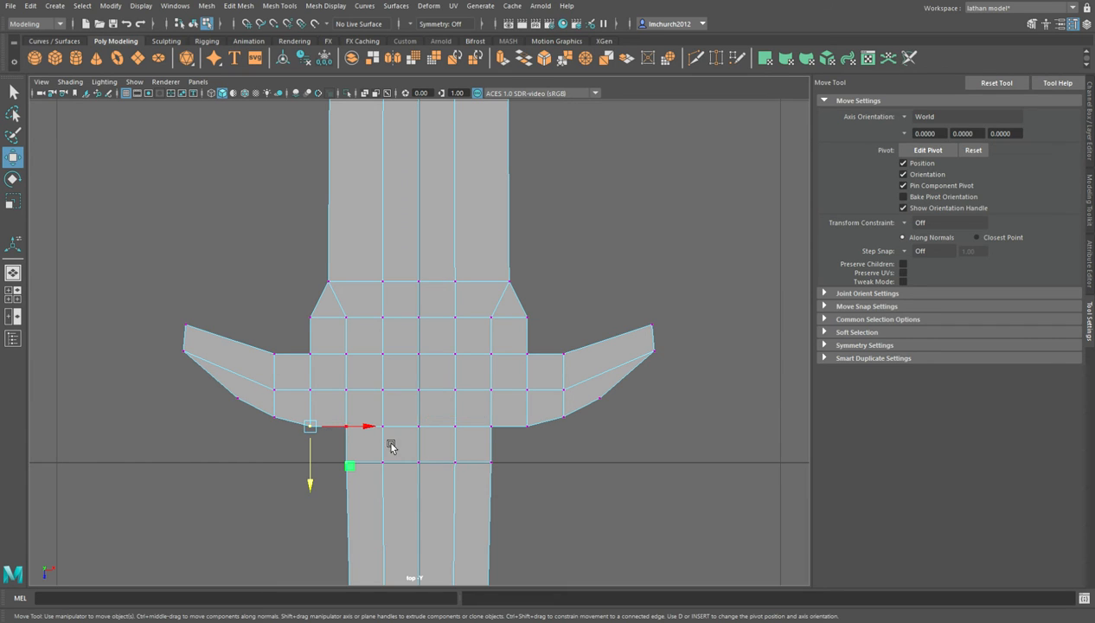
{"action": "left_click", "coordinate": [528, 428], "text": "shift"}
{"action": "mouse_move", "coordinate": [437, 464]}
{"action": "left_mouse_down"}
{"action": "mouse_move", "coordinate": [426, 459]}
{"action": "mouse_move", "coordinate": [432, 468]}
{"action": "left_mouse_up"}
- Lower the vertex pair at the collar's outer edges and the adjacent inner pair on the crossguard's upper row
{"action": "left_click", "coordinate": [317, 346]}
{"action": "left_click", "coordinate": [523, 355], "text": "shift"}
{"action": "key", "text": "w"}
{"action": "left_click_drag", "start_coordinate": [424, 400], "coordinate": [426, 417]}
{"action": "left_click", "coordinate": [346, 354]}
{"action": "left_click", "coordinate": [492, 354], "text": "shift"}
{"action": "left_click_drag", "start_coordinate": [427, 408], "coordinate": [430, 424]}
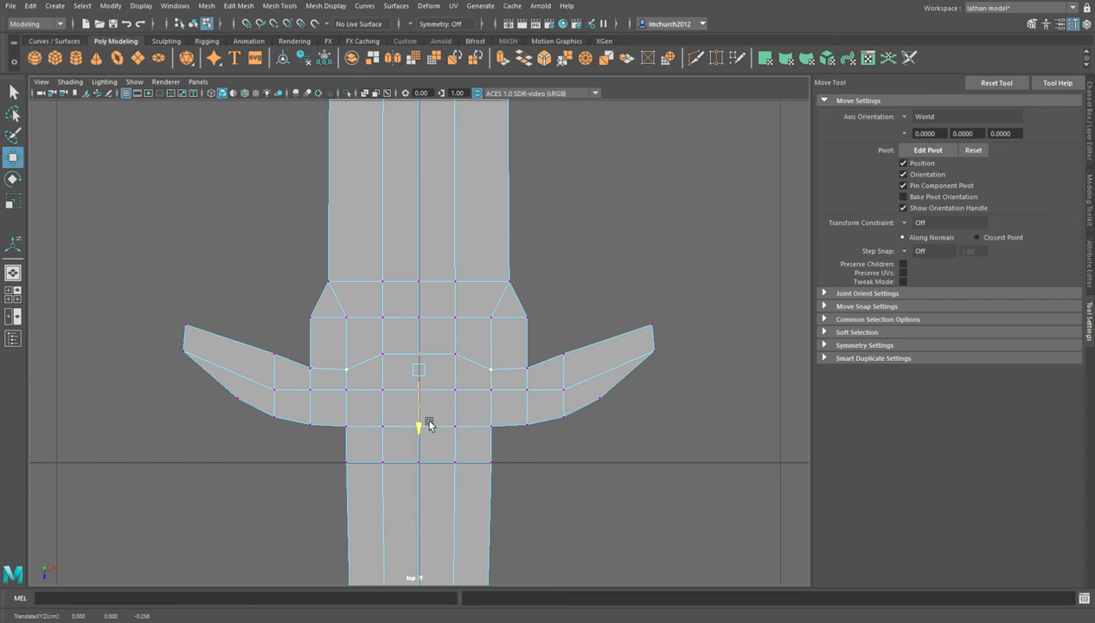
- Lower the innermost vertex pair and the centre vertex of the crossguard's upper row into a shallow downward arc
{"action": "left_click", "coordinate": [382, 354]}
{"action": "left_click", "coordinate": [455, 354], "text": "shift"}
{"action": "left_click_drag", "start_coordinate": [431, 391], "coordinate": [427, 415]}
{"action": "left_click", "coordinate": [438, 363]}
{"action": "left_click_drag", "start_coordinate": [433, 411], "coordinate": [431, 445]}
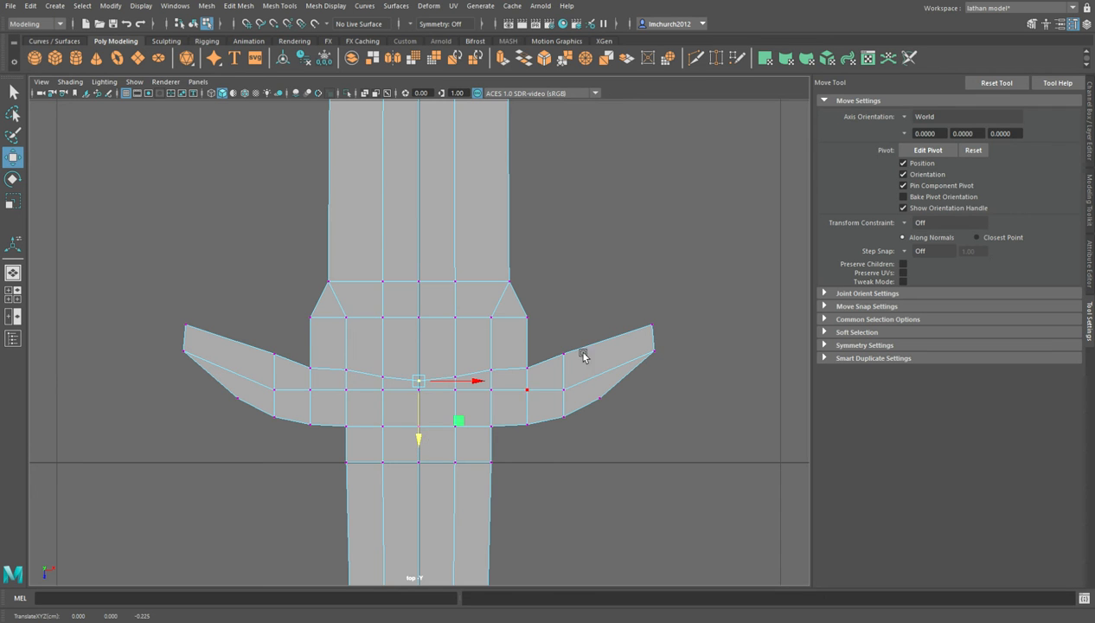
- Raise the vertex pair where the crossguard meets the collar's outer edges until it is nearly level with the wing roots
{"action": "left_click", "coordinate": [616, 278]}
{"action": "scroll", "coordinate": [610, 285], "scroll_direction": "down", "scroll_amount": 5}
{"action": "scroll", "coordinate": [605, 294], "scroll_direction": "up", "scroll_amount": 10}
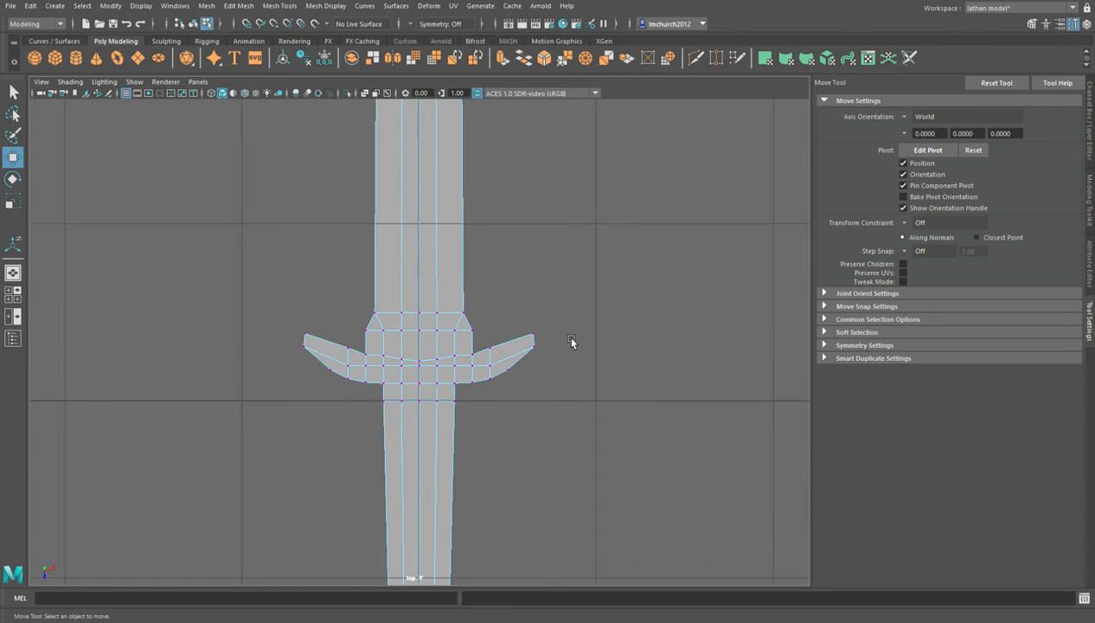
{"action": "left_click", "coordinate": [281, 377]}
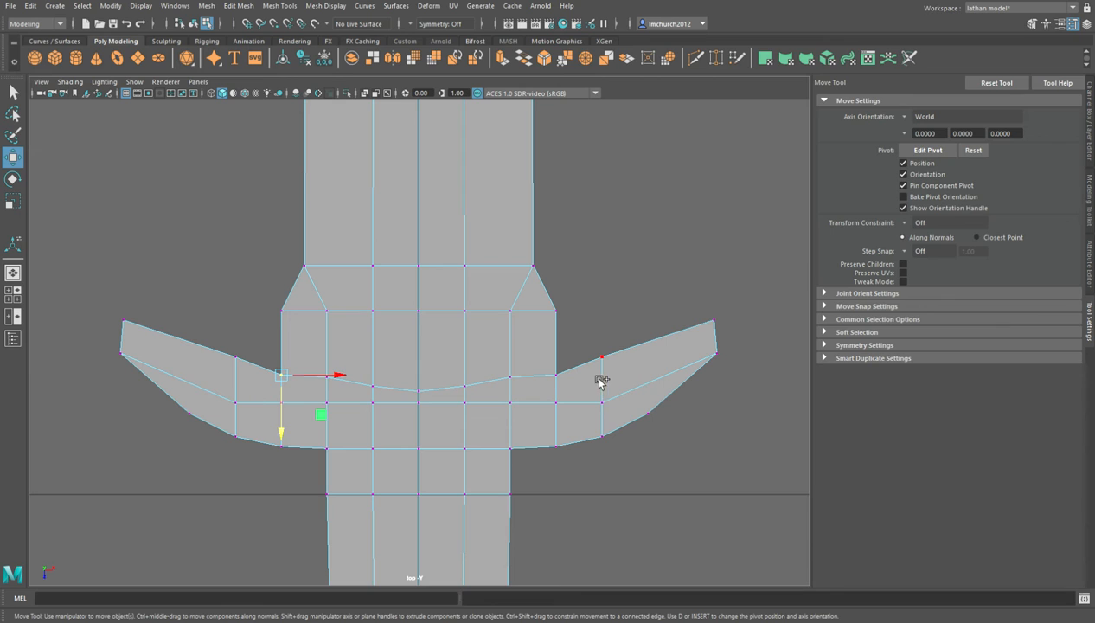
{"action": "left_click", "coordinate": [561, 386], "text": "shift"}
{"action": "left_click_drag", "start_coordinate": [421, 430], "coordinate": [425, 412]}
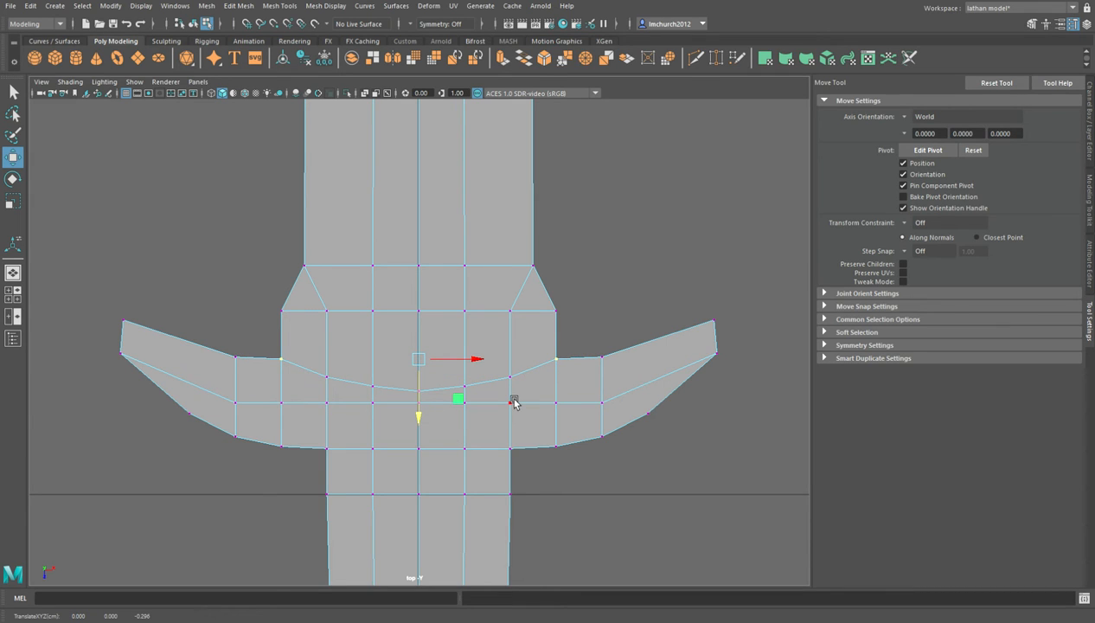
{"action": "scroll", "coordinate": [609, 225], "scroll_direction": "down", "scroll_amount": 5}
{"action": "scroll", "coordinate": [597, 243], "scroll_direction": "up", "scroll_amount": 4}
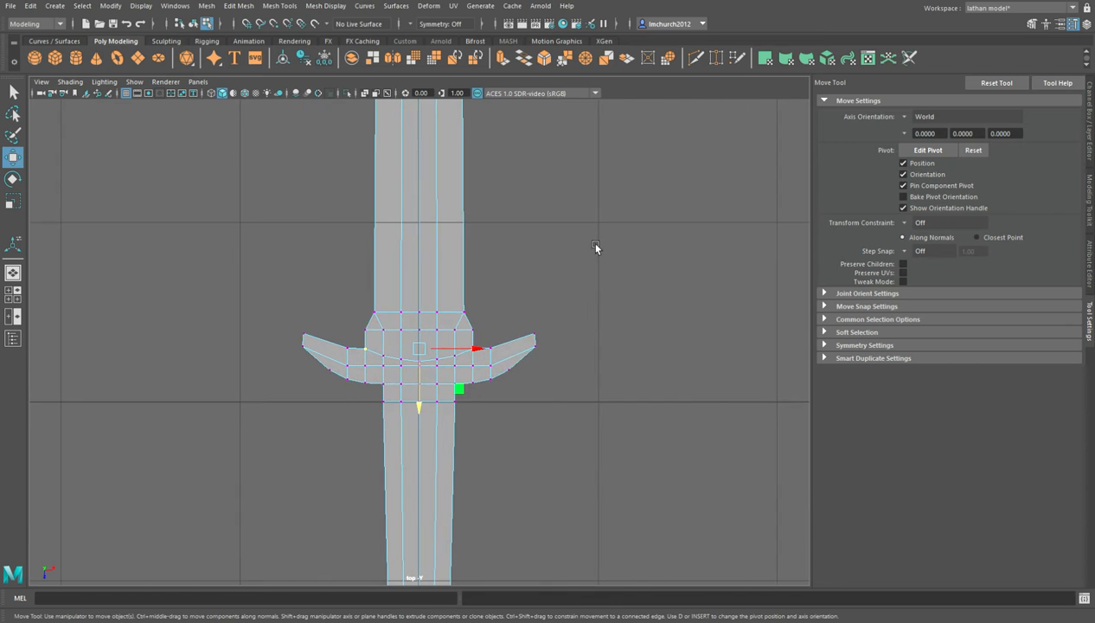
- Insert a crosswise edge loop on the blade, somewhat below the middle of its length
{"action": "scroll", "coordinate": [595, 247], "scroll_direction": "down", "scroll_amount": 3}
{"action": "middle_click_drag", "start_coordinate": [596, 222], "coordinate": [627, 352], "text": "alt"}
{"action": "left_click", "coordinate": [600, 314]}
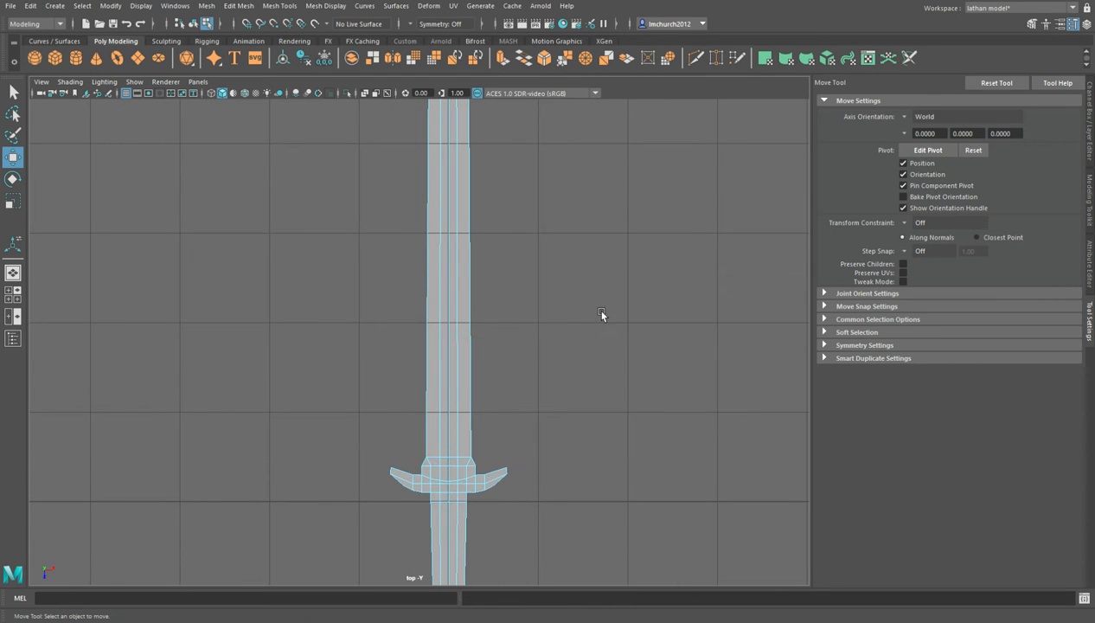
{"action": "left_click", "coordinate": [450, 462]}
{"action": "left_click", "coordinate": [444, 432]}
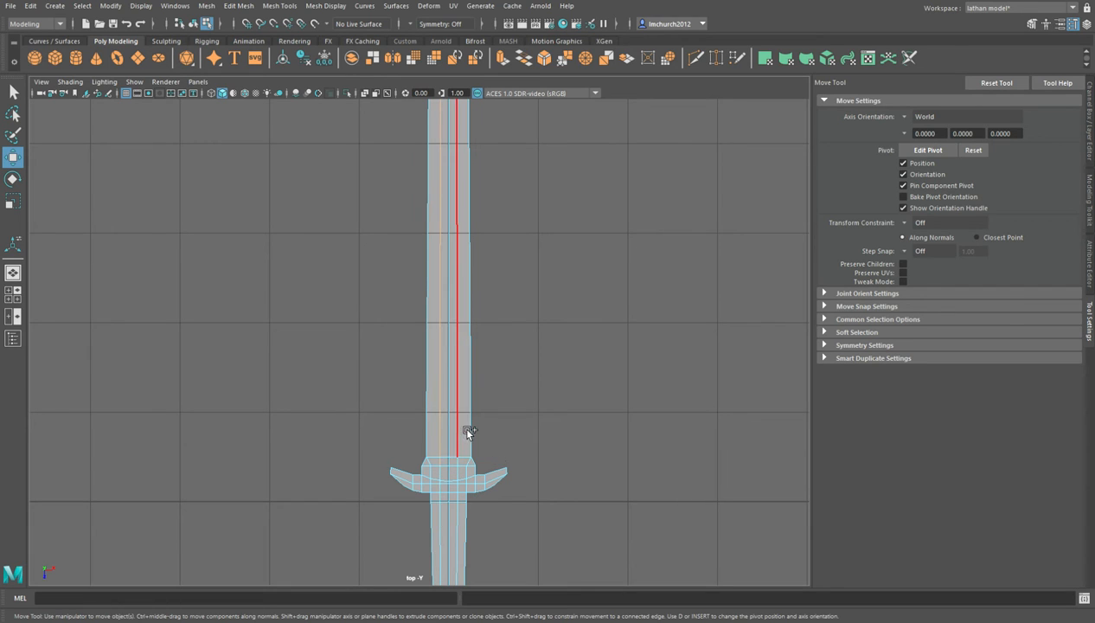
{"action": "left_click", "coordinate": [293, 7]}
{"action": "left_click", "coordinate": [323, 96]}
{"action": "left_click", "coordinate": [464, 122]}
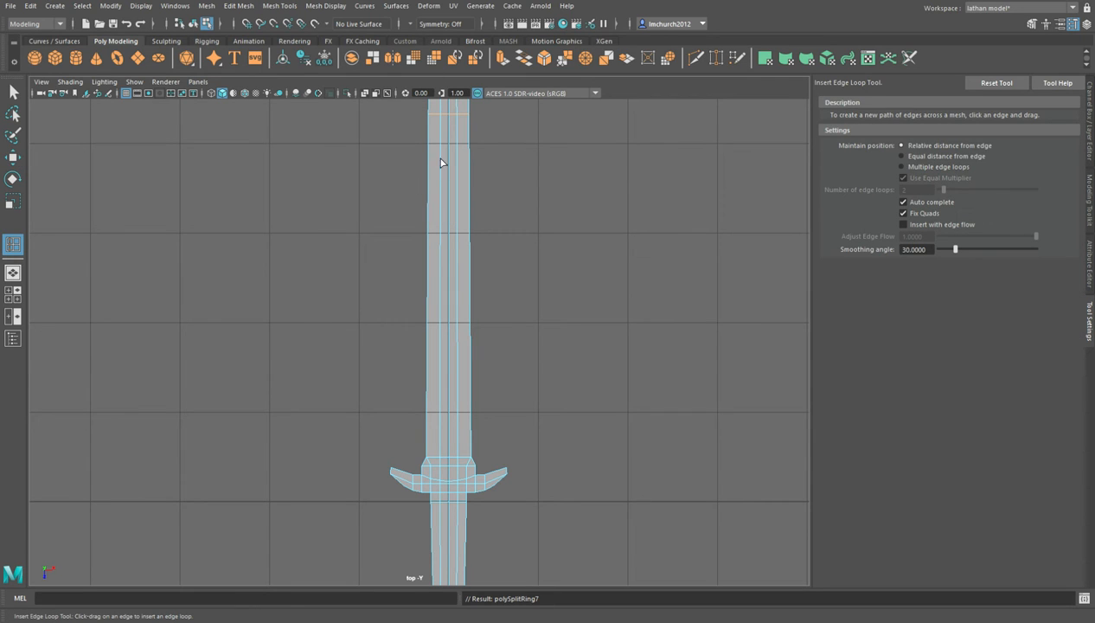
- Bevel the two lengthwise edges flanking the lower blade's centre line with a fraction of 0.5 and 1 segment
{"action": "key", "text": "q"}
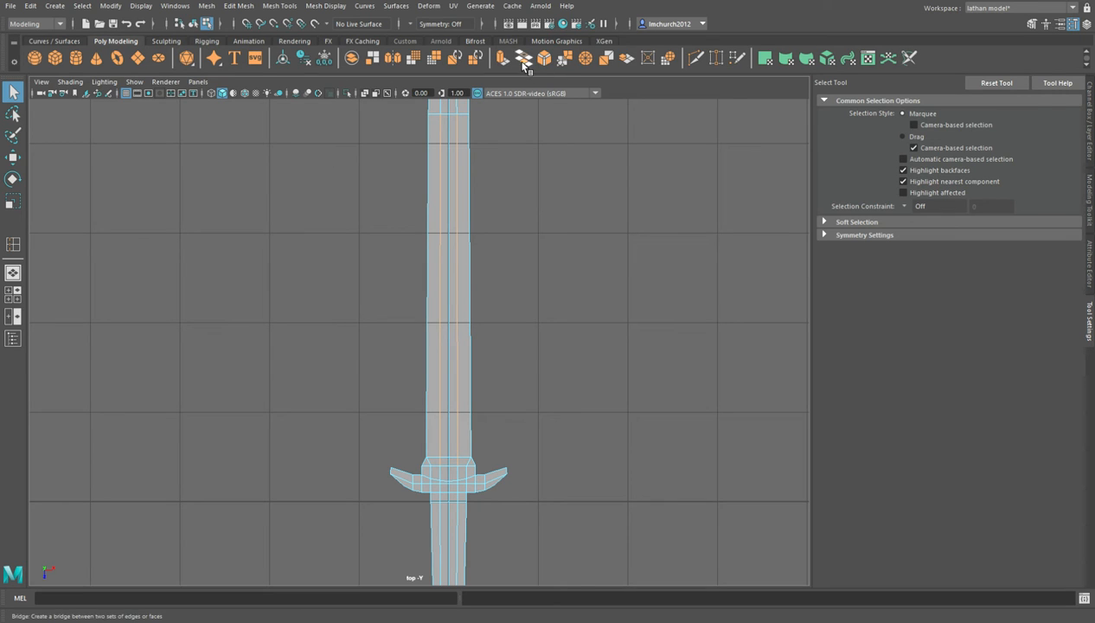
{"action": "left_click", "coordinate": [558, 63]}
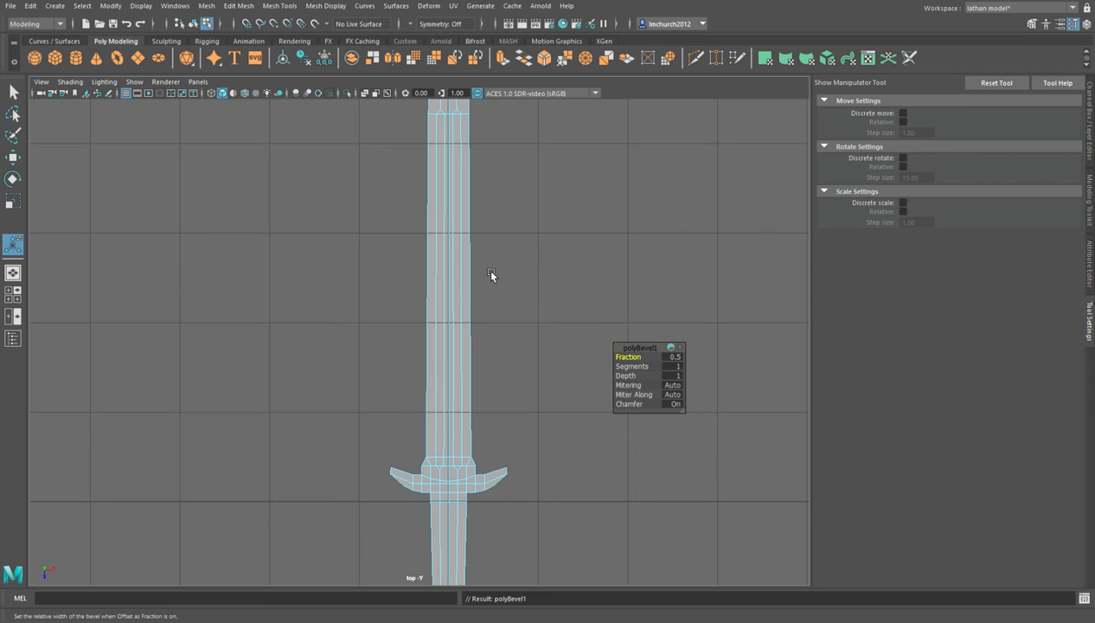
{"action": "scroll", "coordinate": [462, 242], "scroll_direction": "down", "scroll_amount": 10}
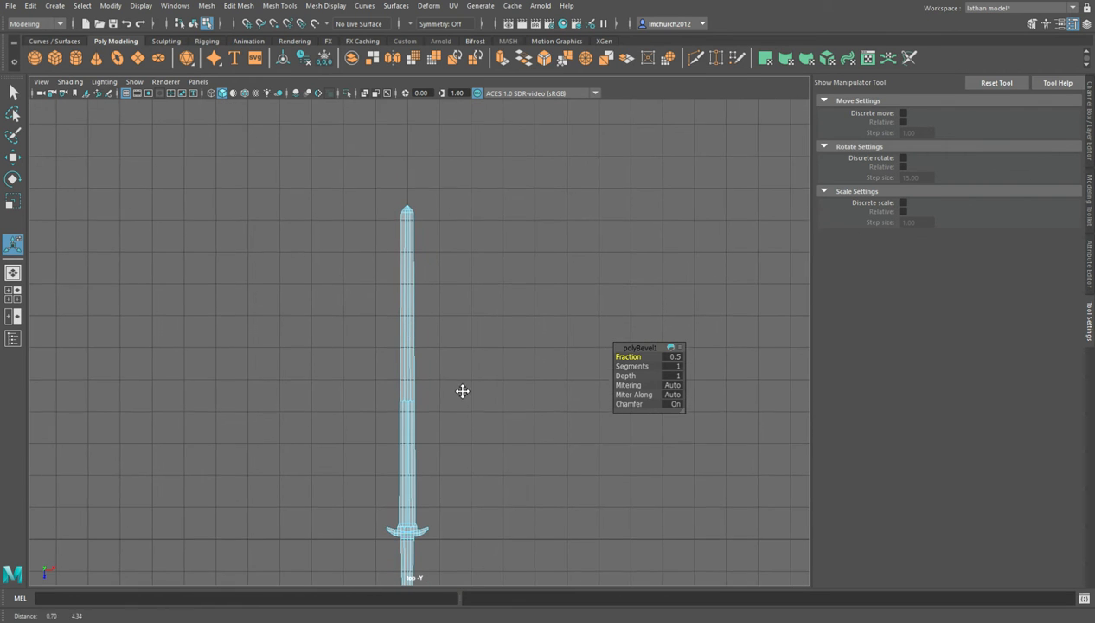
{"action": "scroll", "coordinate": [595, 391], "scroll_direction": "up", "scroll_amount": 3}
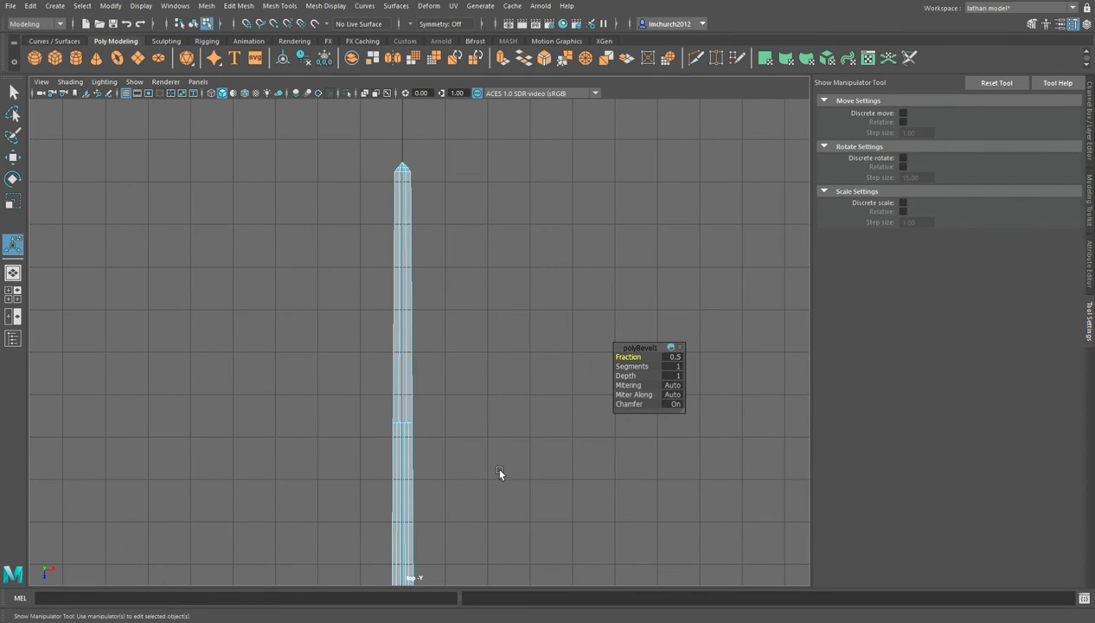
{"action": "middle_click_drag", "start_coordinate": [509, 465], "coordinate": [518, 271], "text": "alt"}
{"action": "scroll", "coordinate": [494, 324], "scroll_direction": "up", "scroll_amount": 1}
{"action": "scroll", "coordinate": [494, 325], "scroll_direction": "up", "scroll_amount": 2}
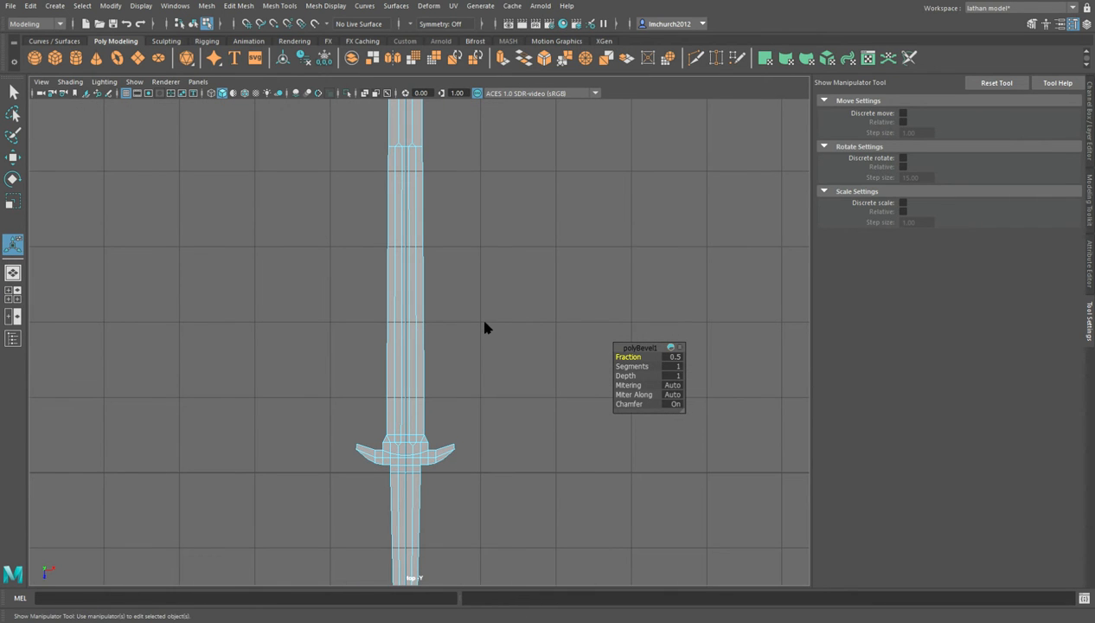
- Select all of the sword's faces in the perspective view and extrude them upward with a Local Translate Z of 0.352
{"action": "key", "text": "q"}
{"action": "key", "text": "space"}
{"action": "key", "text": "space"}
{"action": "key", "text": "f"}
{"action": "scroll", "coordinate": [657, 296], "scroll_direction": "up", "scroll_amount": 2}
{"action": "left_click_drag", "start_coordinate": [645, 293], "coordinate": [478, 235], "text": "alt"}
{"action": "double_click", "coordinate": [454, 340]}
{"action": "left_click", "coordinate": [502, 57]}
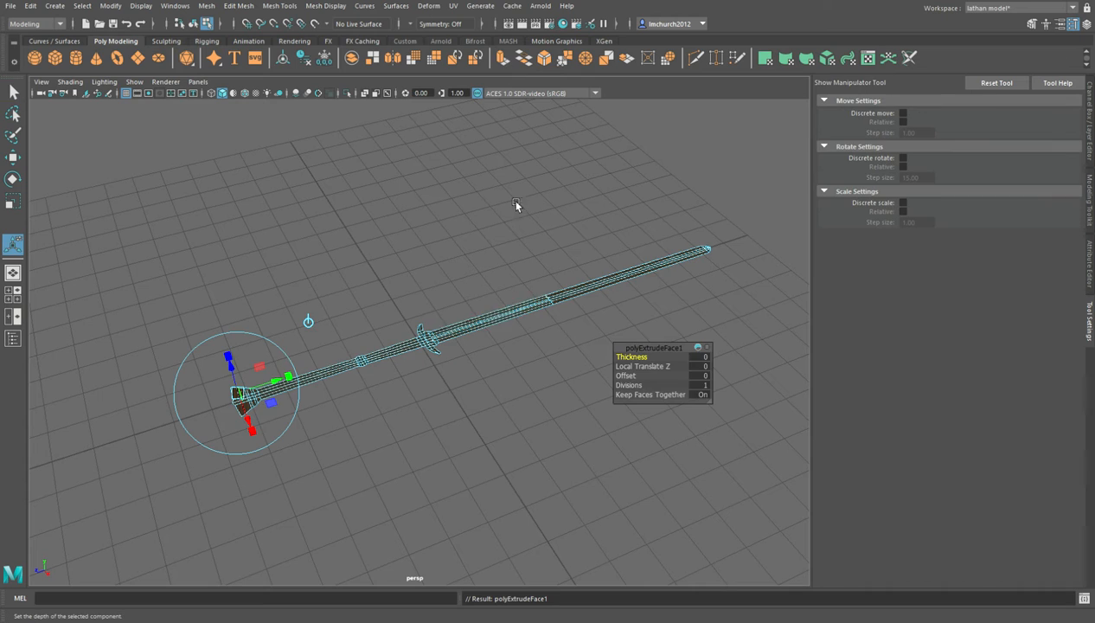
{"action": "left_click_drag", "start_coordinate": [245, 381], "coordinate": [245, 369]}
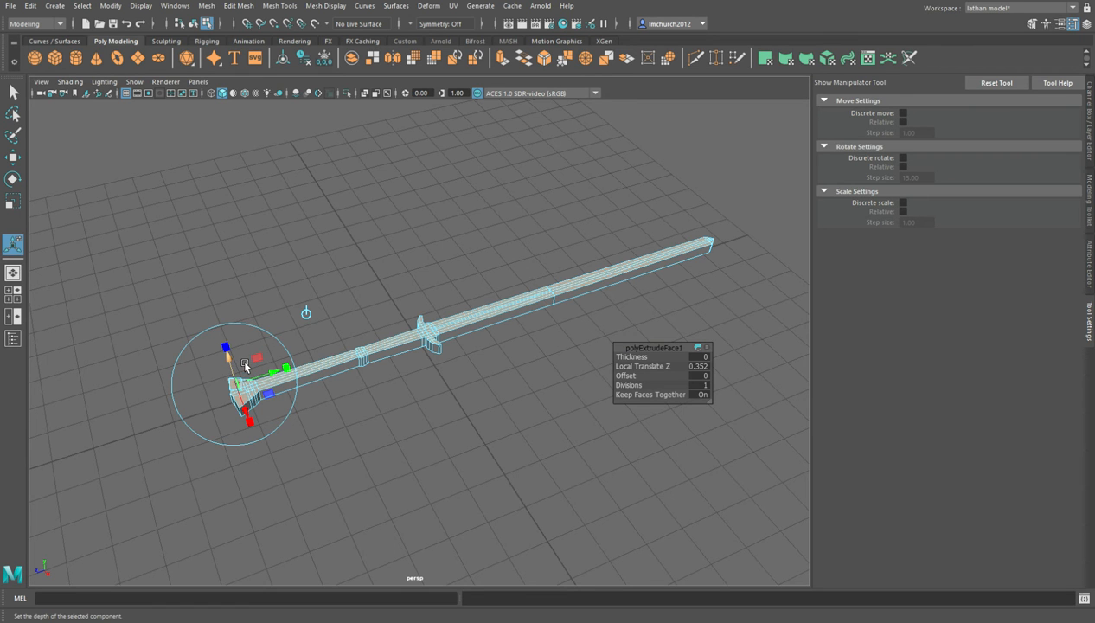
- Reduce the sword extrusion's Local Translate Z to 0.247
{"action": "scroll", "coordinate": [310, 383], "scroll_direction": "up", "scroll_amount": 6}
{"action": "left_click_drag", "start_coordinate": [355, 394], "coordinate": [367, 344], "text": "alt"}
{"action": "scroll", "coordinate": [239, 312], "scroll_direction": "down", "scroll_amount": 4}
{"action": "left_click_drag", "start_coordinate": [159, 293], "coordinate": [164, 298]}
- Select all faces of the blade and the collar above the crossguard in the top view
{"action": "key", "text": "space"}
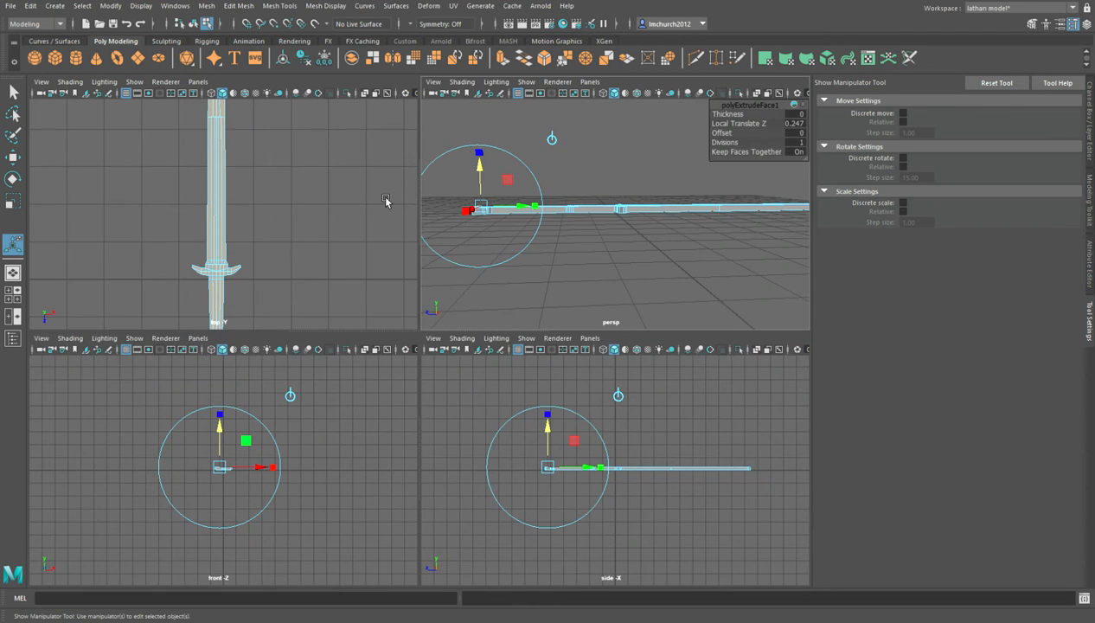
{"action": "key", "text": "space"}
{"action": "scroll", "coordinate": [406, 216], "scroll_direction": "down", "scroll_amount": 3}
{"action": "middle_click_drag", "start_coordinate": [460, 363], "coordinate": [443, 460], "text": "alt"}
{"action": "key", "text": "q"}
{"action": "left_click_drag", "start_coordinate": [288, 161], "coordinate": [538, 415]}
{"action": "key", "text": "f"}
{"action": "middle_click_drag", "start_coordinate": [519, 443], "coordinate": [557, 217], "text": "alt"}
{"action": "scroll", "coordinate": [488, 309], "scroll_direction": "up", "scroll_amount": 8}
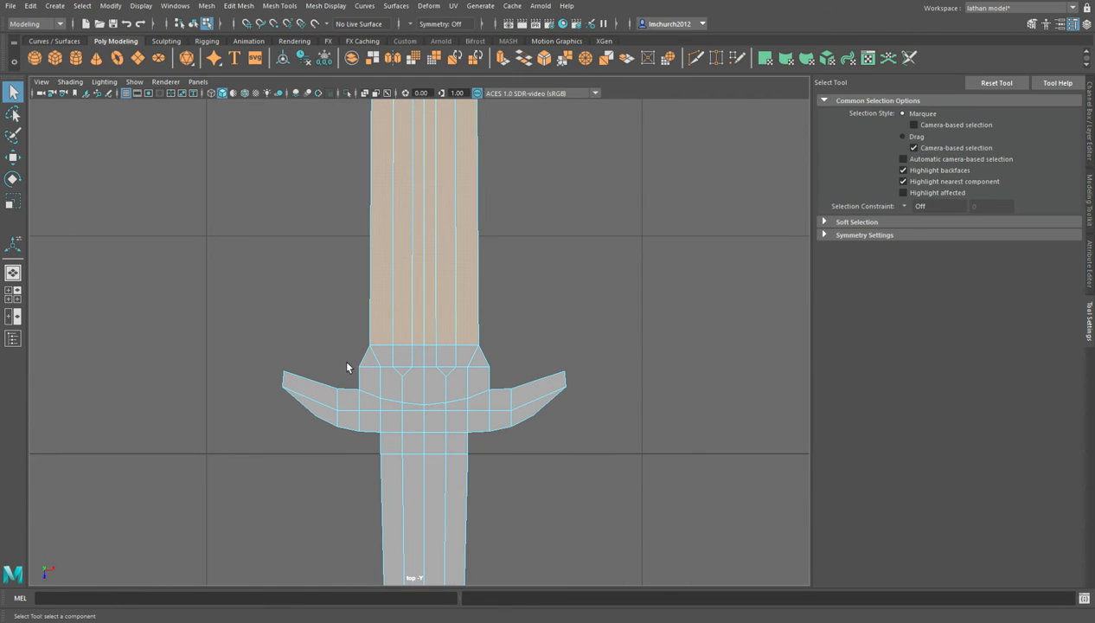
{"action": "left_click_drag", "start_coordinate": [497, 376], "coordinate": [500, 378], "text": "shift"}
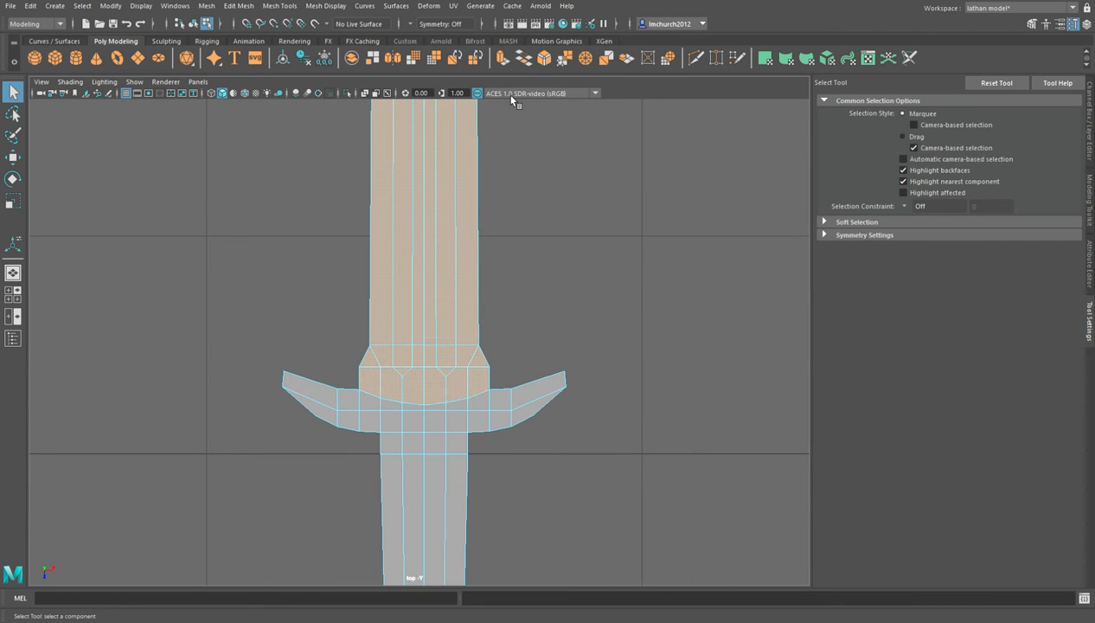
- Extrude the selected blade and collar faces and scale them vertically so they are thinner than the crossguard
{"action": "key", "text": "ctrl+e"}
{"action": "key", "text": "space"}
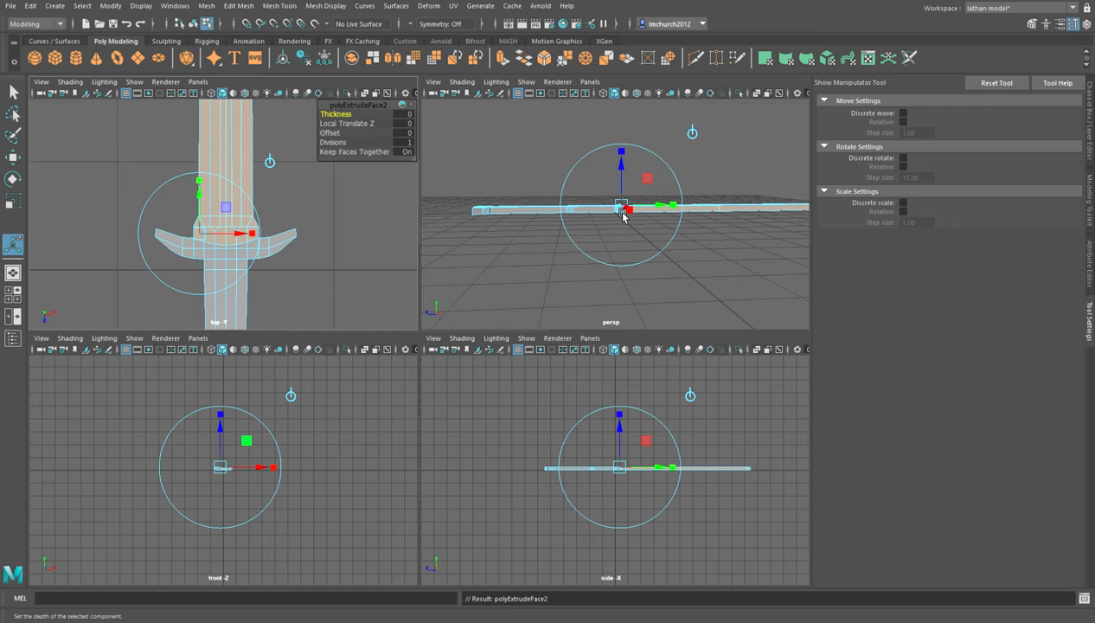
{"action": "key", "text": "space"}
{"action": "scroll", "coordinate": [619, 206], "scroll_direction": "up", "scroll_amount": 4}
{"action": "key", "text": "r"}
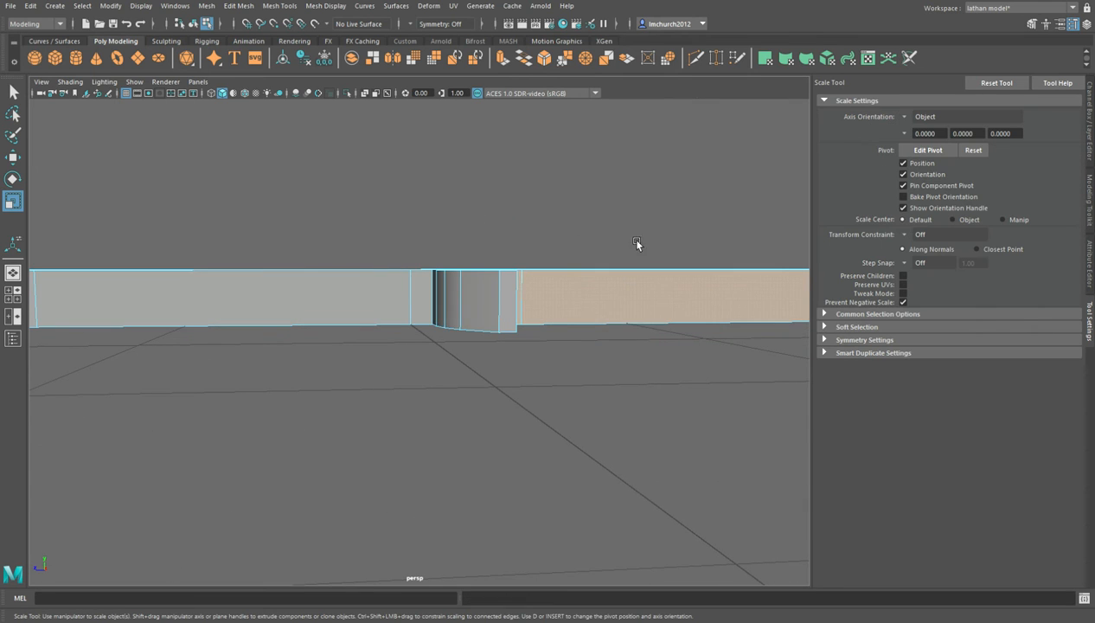
{"action": "middle_click_drag", "start_coordinate": [679, 253], "coordinate": [90, 270], "text": "alt"}
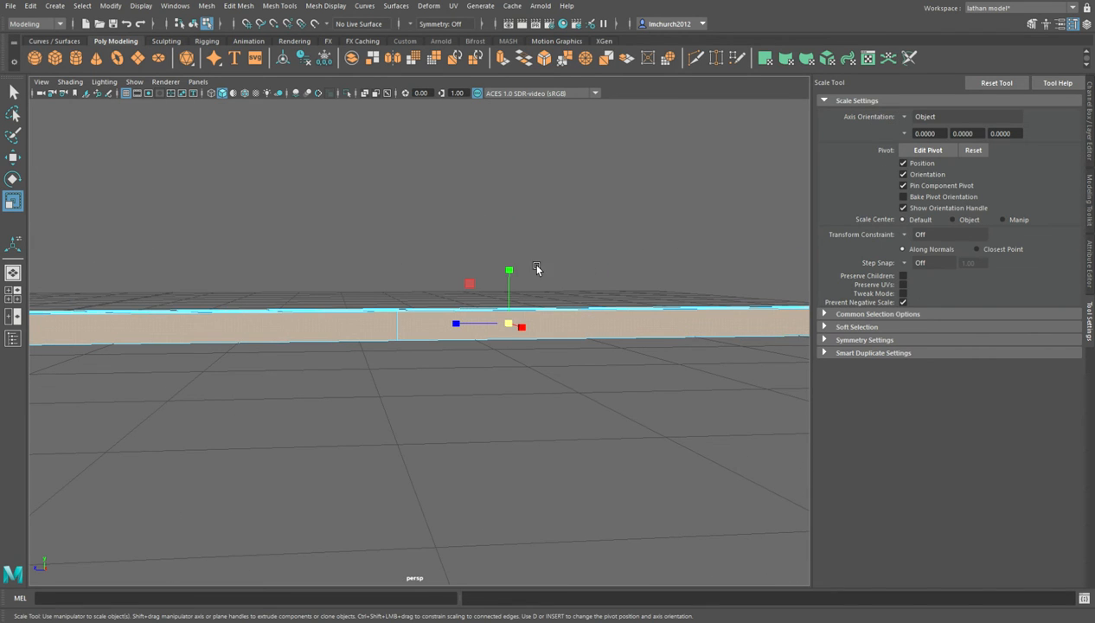
{"action": "left_click_drag", "start_coordinate": [528, 279], "coordinate": [527, 307]}
{"action": "left_click_drag", "start_coordinate": [577, 276], "coordinate": [535, 309], "text": "alt"}
{"action": "scroll", "coordinate": [423, 232], "scroll_direction": "up", "scroll_amount": 5}
{"action": "middle_click_drag", "start_coordinate": [420, 168], "coordinate": [464, 271], "text": "alt"}
{"action": "left_click", "coordinate": [439, 208]}
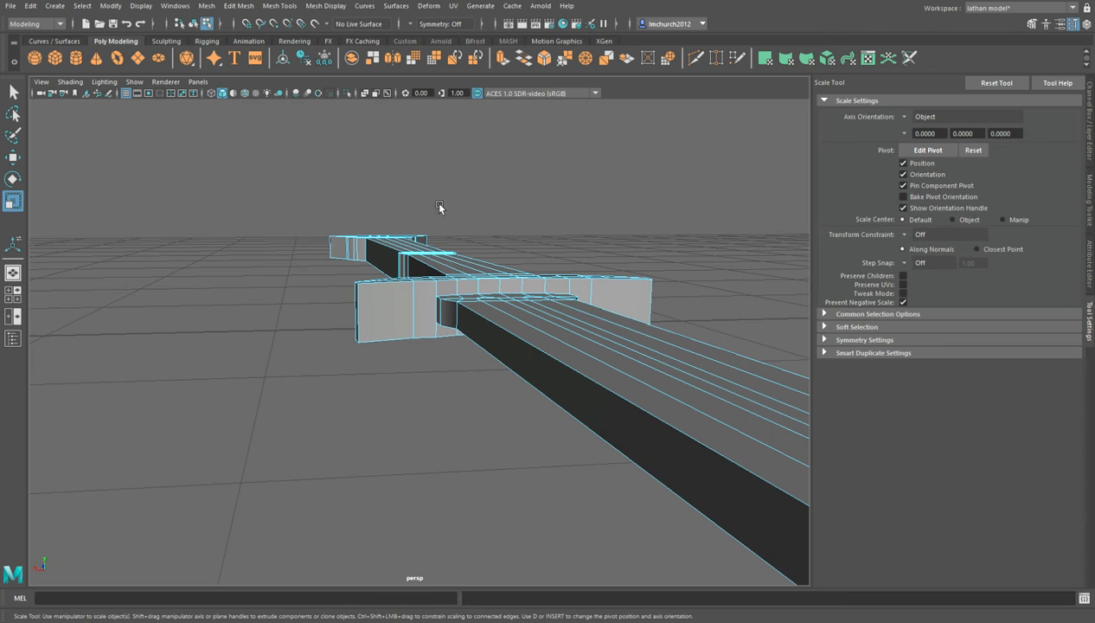
- Move the crossguard's two vertical corner edges beside the collar toward the blade in the top view, closing the gaps against the collar
{"action": "left_click", "coordinate": [449, 296]}
{"action": "left_click_drag", "start_coordinate": [647, 313], "coordinate": [380, 315], "text": "alt"}
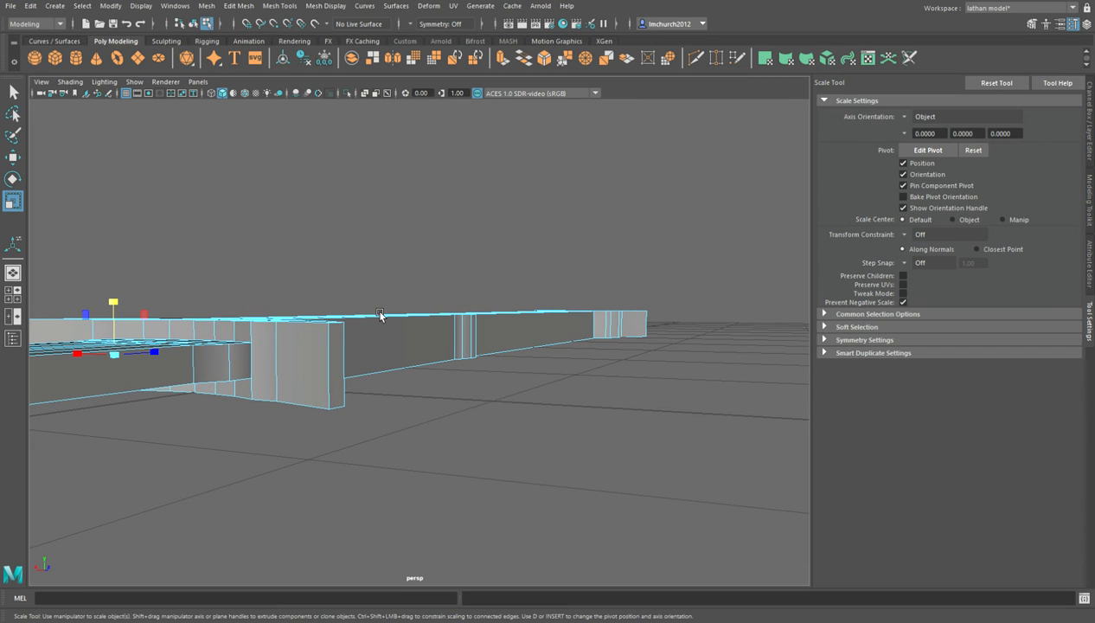
{"action": "left_click", "coordinate": [270, 340], "text": "shift"}
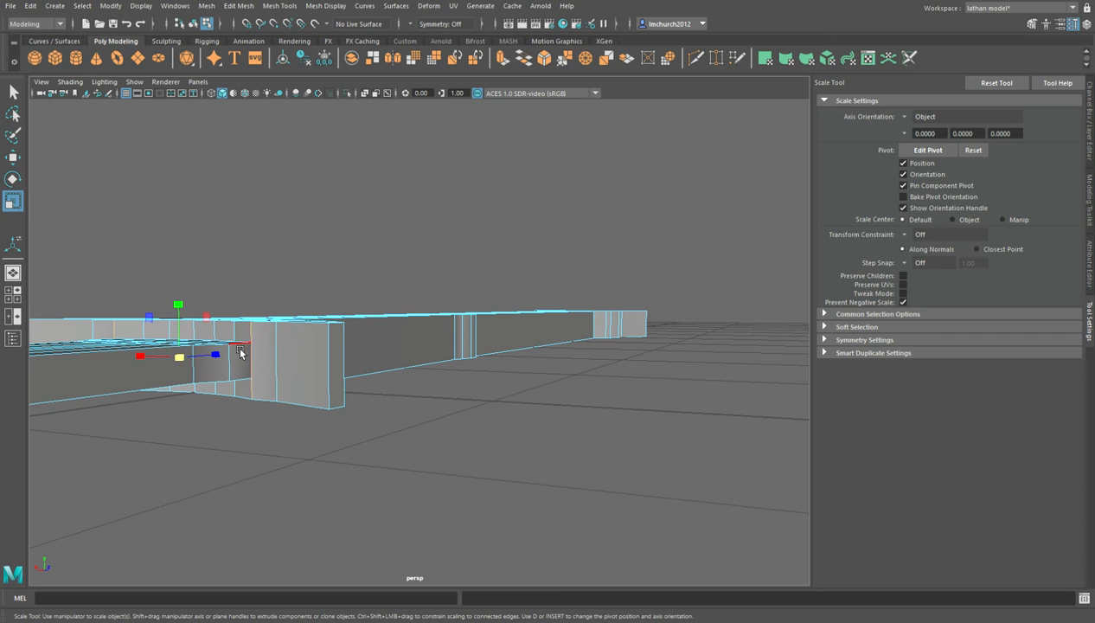
{"action": "left_click_drag", "start_coordinate": [158, 359], "coordinate": [296, 367]}
{"action": "key", "text": "space"}
{"action": "key", "text": "space"}
{"action": "scroll", "coordinate": [454, 385], "scroll_direction": "up", "scroll_amount": 2}
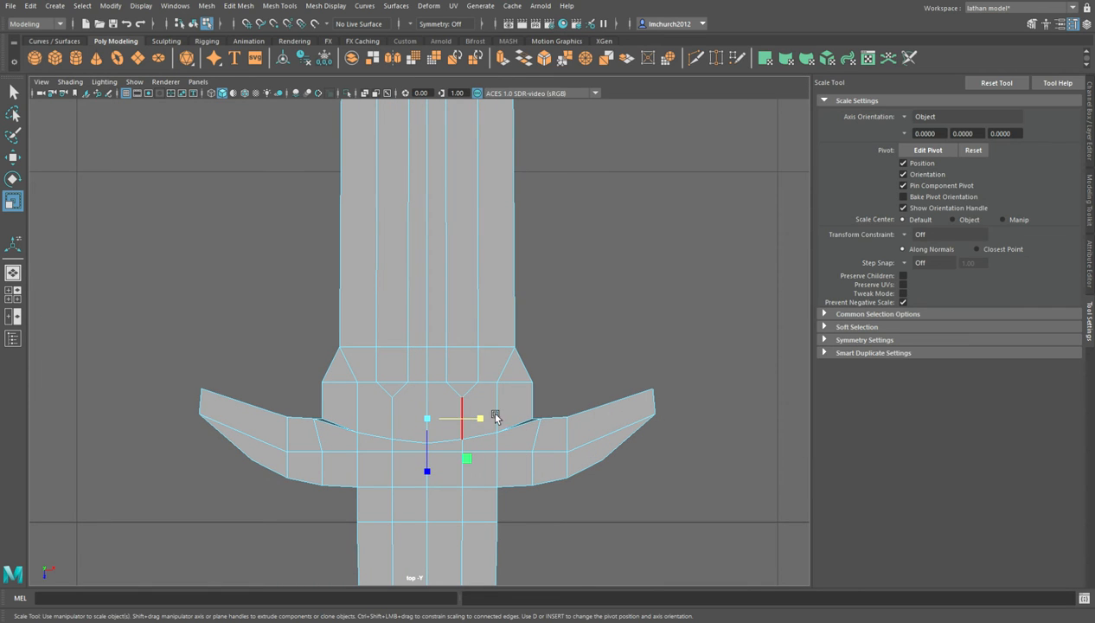
{"action": "key", "text": "w"}
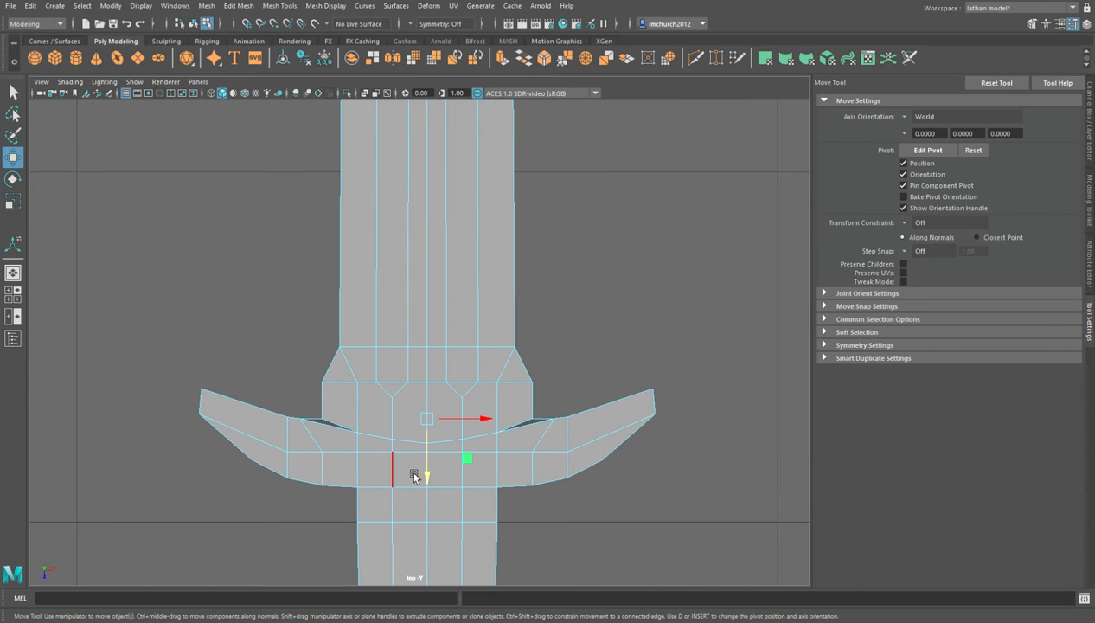
{"action": "left_click_drag", "start_coordinate": [439, 469], "coordinate": [438, 459]}
{"action": "key", "text": "space"}
{"action": "key", "text": "space"}
{"action": "left_click_drag", "start_coordinate": [554, 225], "coordinate": [611, 268], "text": "alt"}
{"action": "right_click_drag", "start_coordinate": [616, 257], "coordinate": [471, 284], "text": "alt"}
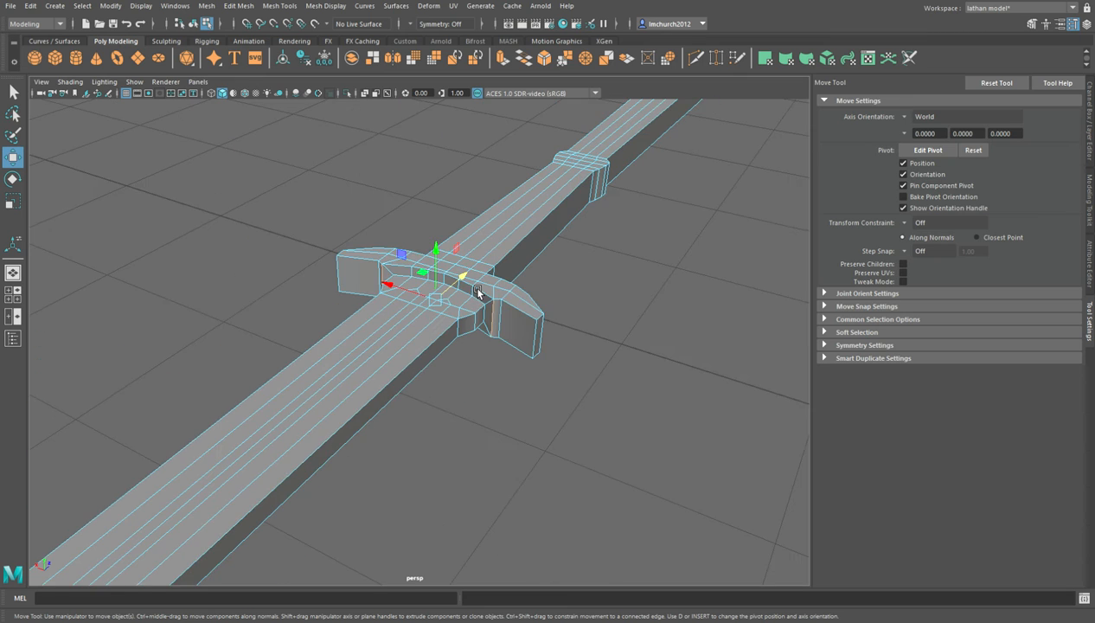
{"action": "left_click_drag", "start_coordinate": [518, 300], "coordinate": [580, 302], "text": "alt"}
- Select the faces of both narrow groove strips along the blade in the top view, including their pointed ends
{"action": "key", "text": "F11"}
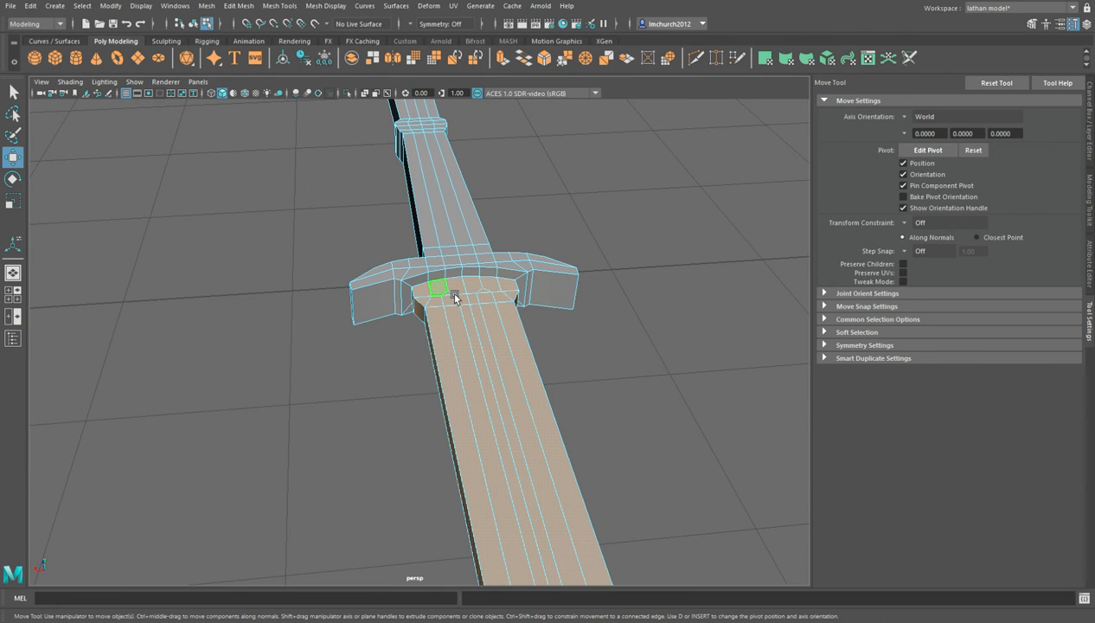
{"action": "key", "text": "space"}
{"action": "key", "text": "space"}
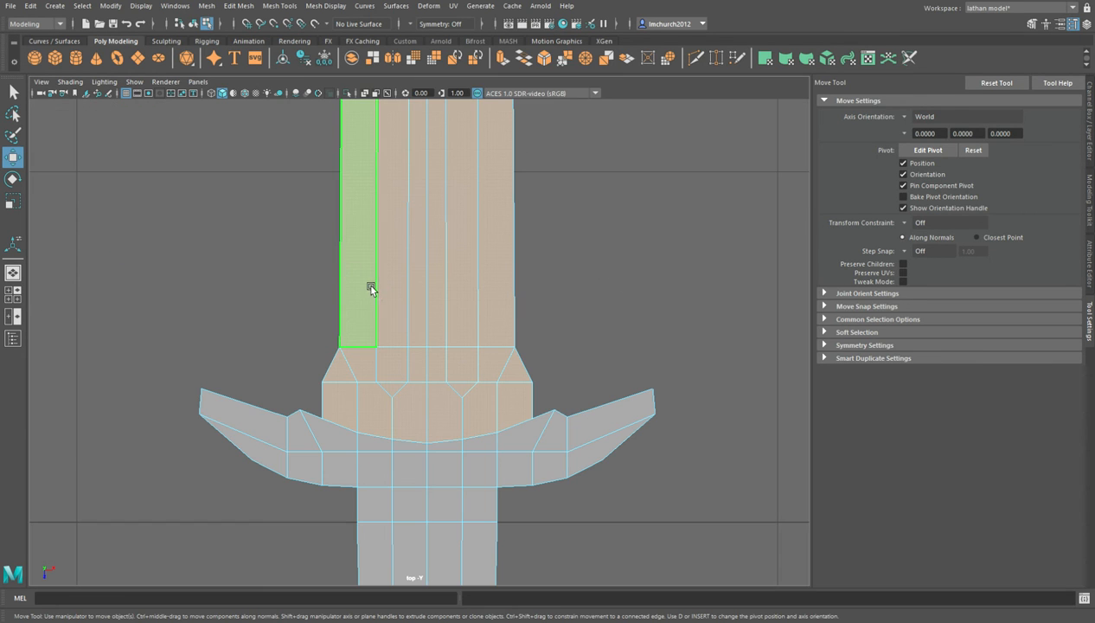
{"action": "left_click", "coordinate": [402, 391]}
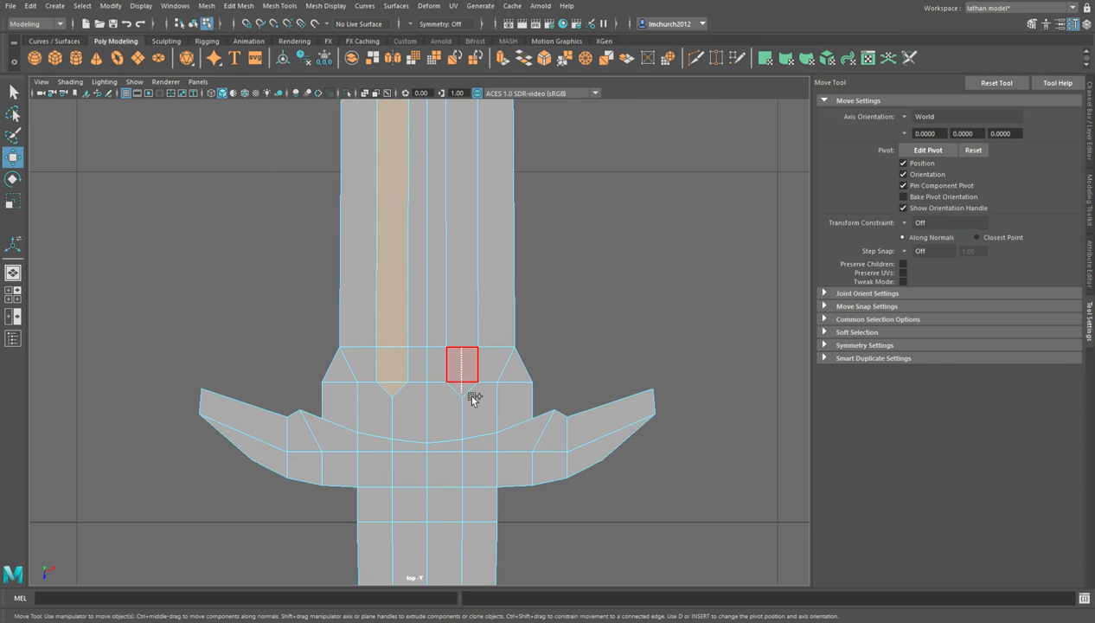
{"action": "left_click", "coordinate": [475, 384], "text": "shift"}
{"action": "left_click", "coordinate": [474, 339], "text": "shift"}
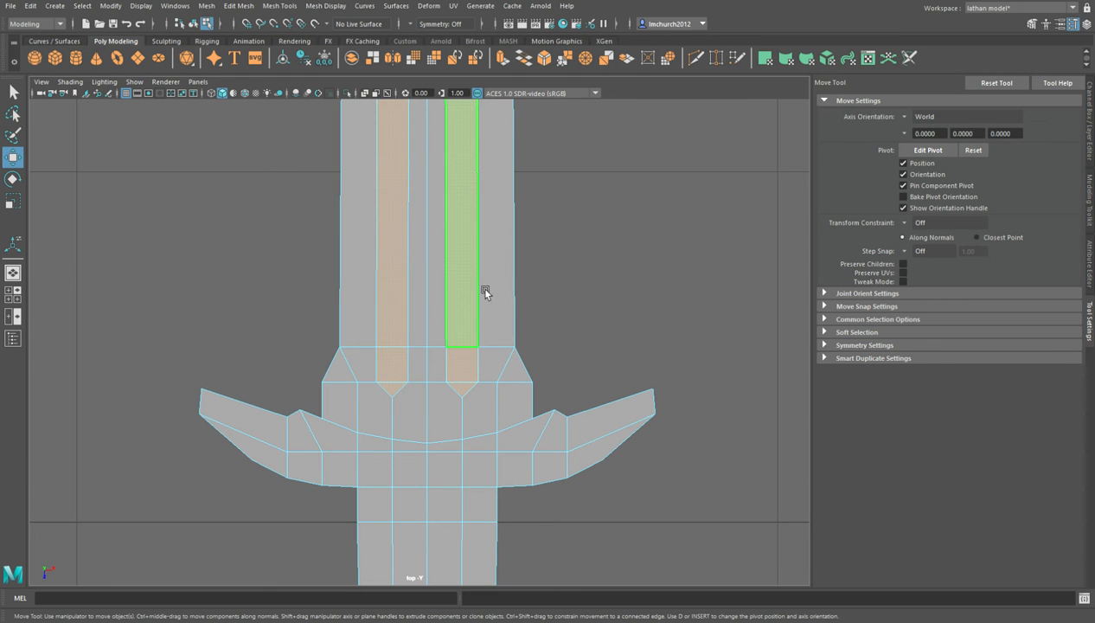
{"action": "middle_click_drag", "start_coordinate": [485, 231], "coordinate": [491, 524], "text": "alt"}
{"action": "middle_click_drag", "start_coordinate": [487, 212], "coordinate": [489, 432], "text": "alt"}
{"action": "left_click_drag", "start_coordinate": [489, 202], "coordinate": [482, 574], "text": "alt"}
{"action": "scroll", "coordinate": [519, 275], "scroll_direction": "down", "scroll_amount": 10}
{"action": "middle_click_drag", "start_coordinate": [521, 272], "coordinate": [514, 346], "text": "alt"}
{"action": "scroll", "coordinate": [514, 346], "scroll_direction": "up", "scroll_amount": 6}
{"action": "scroll", "coordinate": [510, 378], "scroll_direction": "up", "scroll_amount": 3}
{"action": "middle_click_drag", "start_coordinate": [481, 456], "coordinate": [433, 320], "text": "alt"}
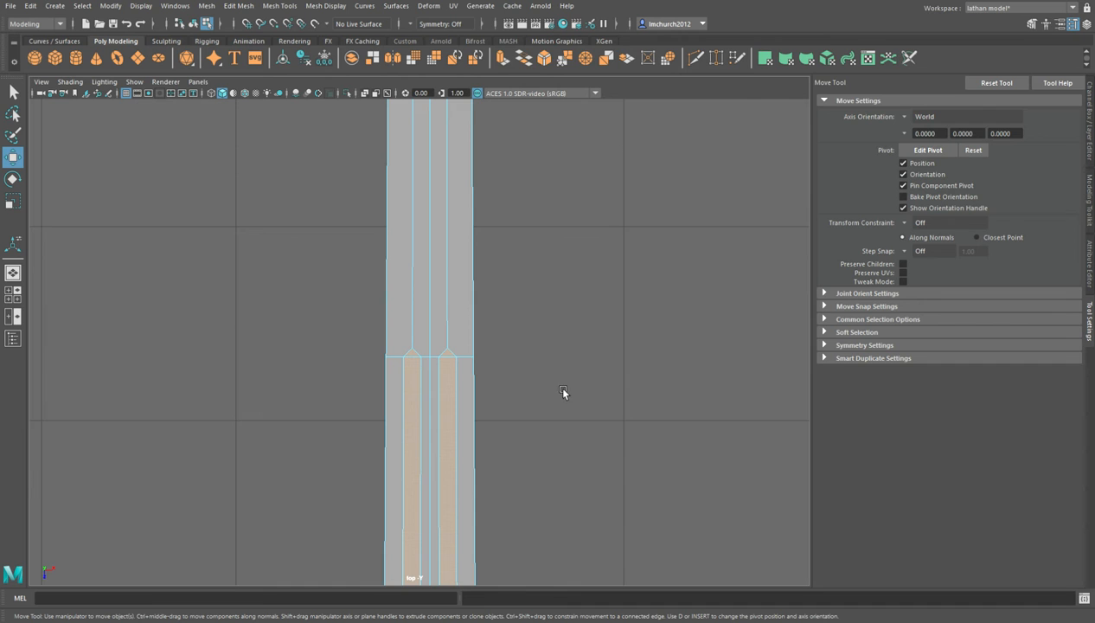
{"action": "key", "text": "space"}
{"action": "key", "text": "space"}
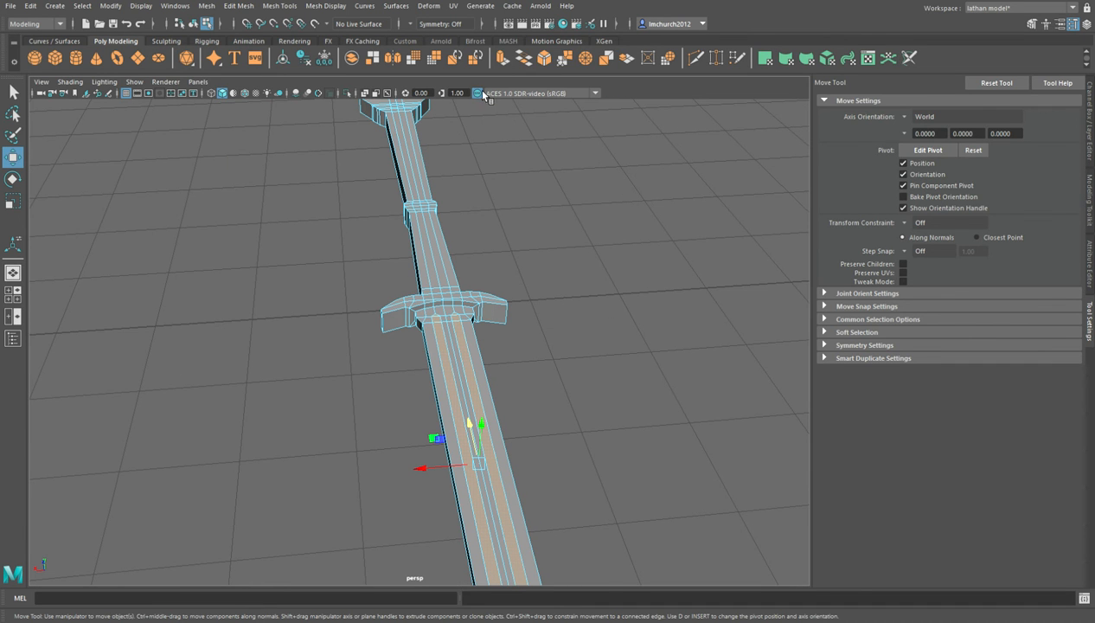
- Extrude the two groove strips and scale them vertically so they sink into the blade, then return to object selection
{"action": "left_click", "coordinate": [502, 58]}
{"action": "left_click_drag", "start_coordinate": [523, 456], "coordinate": [577, 286], "text": "alt"}
{"action": "key", "text": "r"}
{"action": "left_click_drag", "start_coordinate": [652, 260], "coordinate": [587, 259]}
{"action": "left_click_drag", "start_coordinate": [468, 297], "coordinate": [472, 303]}
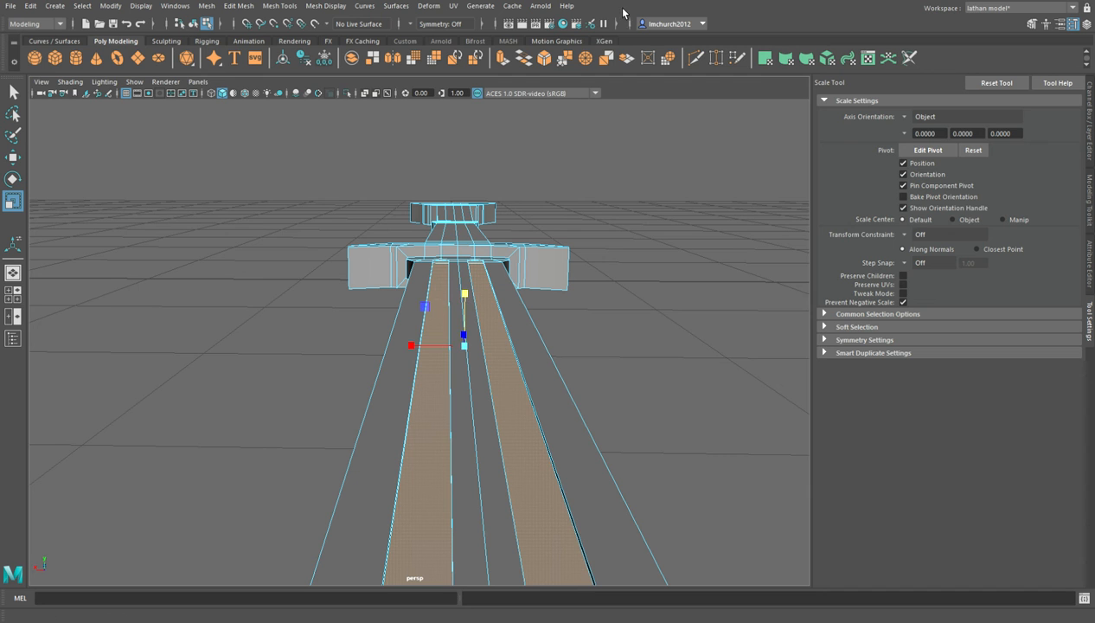
{"action": "left_click", "coordinate": [554, 60]}
{"action": "left_click_drag", "start_coordinate": [597, 234], "coordinate": [546, 271], "text": "alt"}
{"action": "key", "text": "q"}
{"action": "key", "text": "F8"}
{"action": "left_click", "coordinate": [552, 295]}
{"action": "left_click_drag", "start_coordinate": [472, 285], "coordinate": [346, 291], "text": "alt"}
{"action": "left_click", "coordinate": [354, 283]}
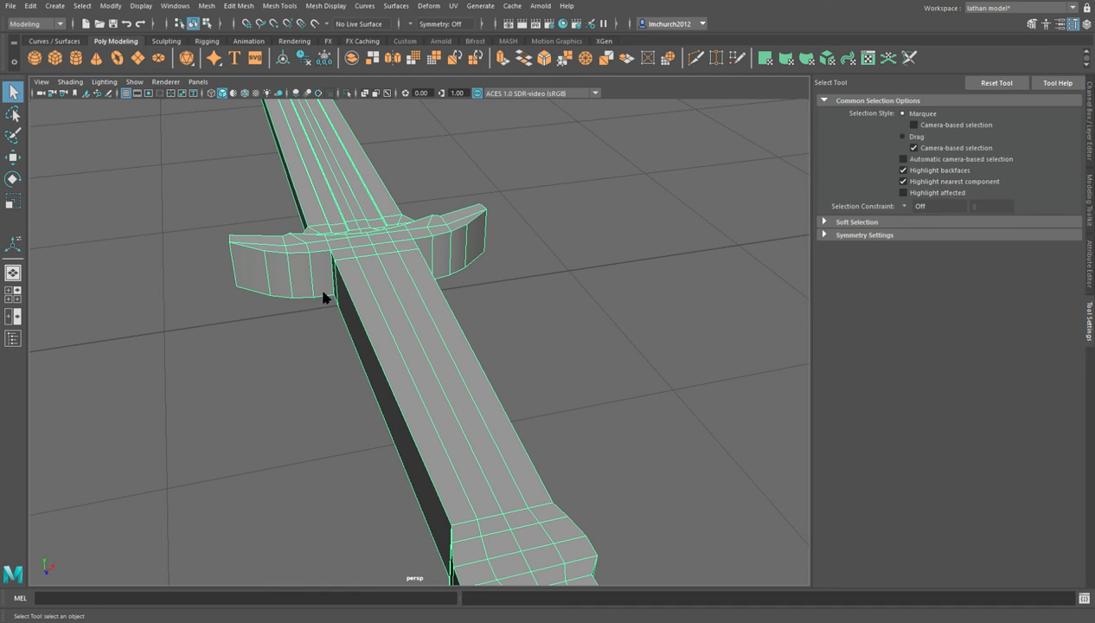
- Select the vertices at both outer tips of the crossguard in the top view
{"action": "key", "text": "space"}
{"action": "key", "text": "space"}
{"action": "scroll", "coordinate": [268, 223], "scroll_direction": "down", "scroll_amount": 10}
{"action": "middle_click_drag", "start_coordinate": [394, 463], "coordinate": [300, 231], "text": "alt"}
{"action": "scroll", "coordinate": [425, 245], "scroll_direction": "up", "scroll_amount": 6}
{"action": "scroll", "coordinate": [436, 389], "scroll_direction": "up", "scroll_amount": 12}
{"action": "scroll", "coordinate": [303, 238], "scroll_direction": "up", "scroll_amount": 2}
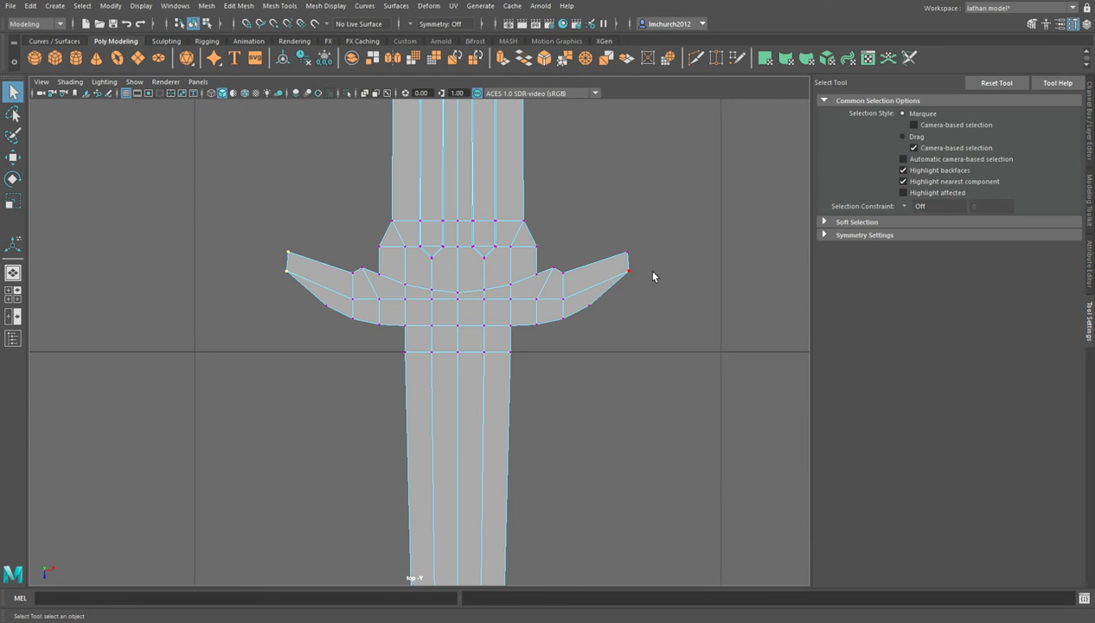
{"action": "left_click_drag", "start_coordinate": [652, 290], "coordinate": [644, 286], "text": "shift"}
{"action": "key", "text": "space"}
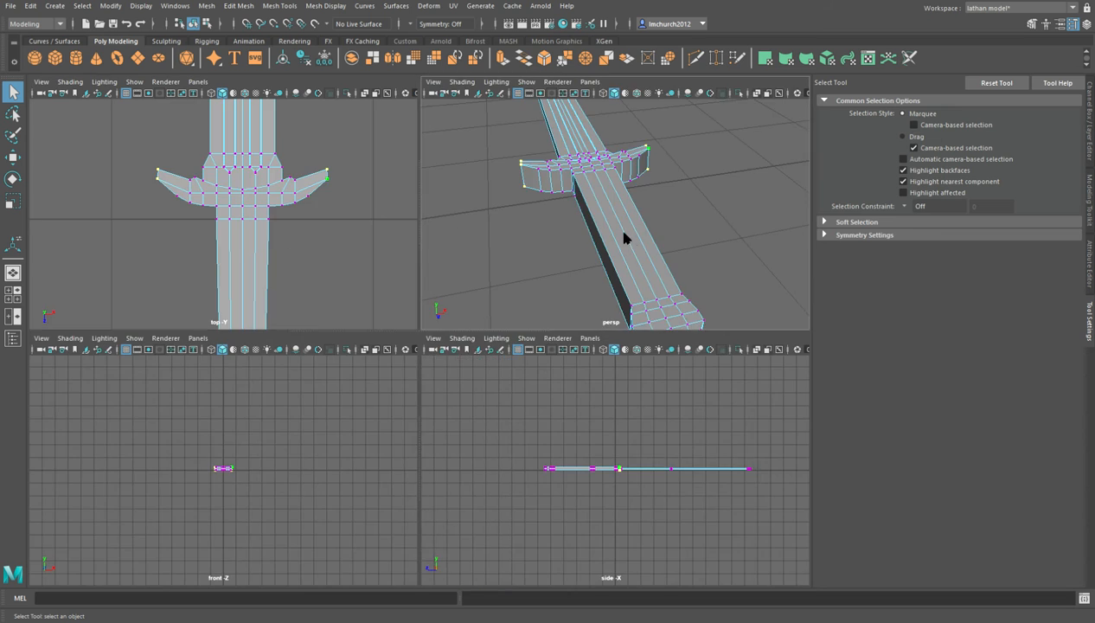
- Try to thin the crossguard tips by scaling their vertices vertically
{"action": "key", "text": "space"}
{"action": "key", "text": "r"}
{"action": "left_click_drag", "start_coordinate": [377, 203], "coordinate": [374, 244]}
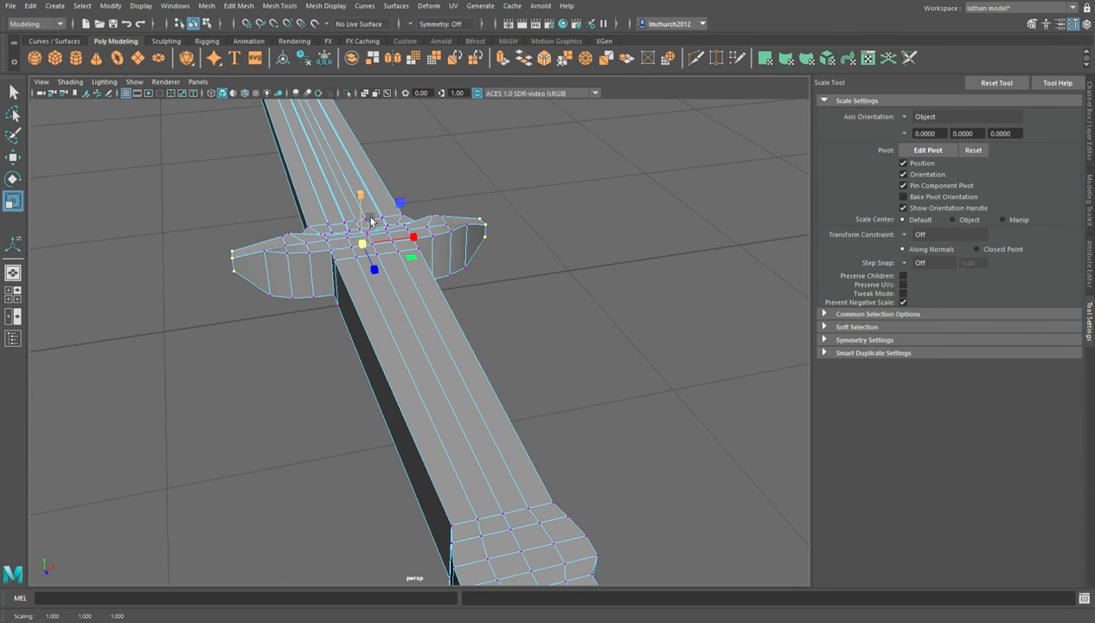
{"action": "key", "text": "ctrl+z"}
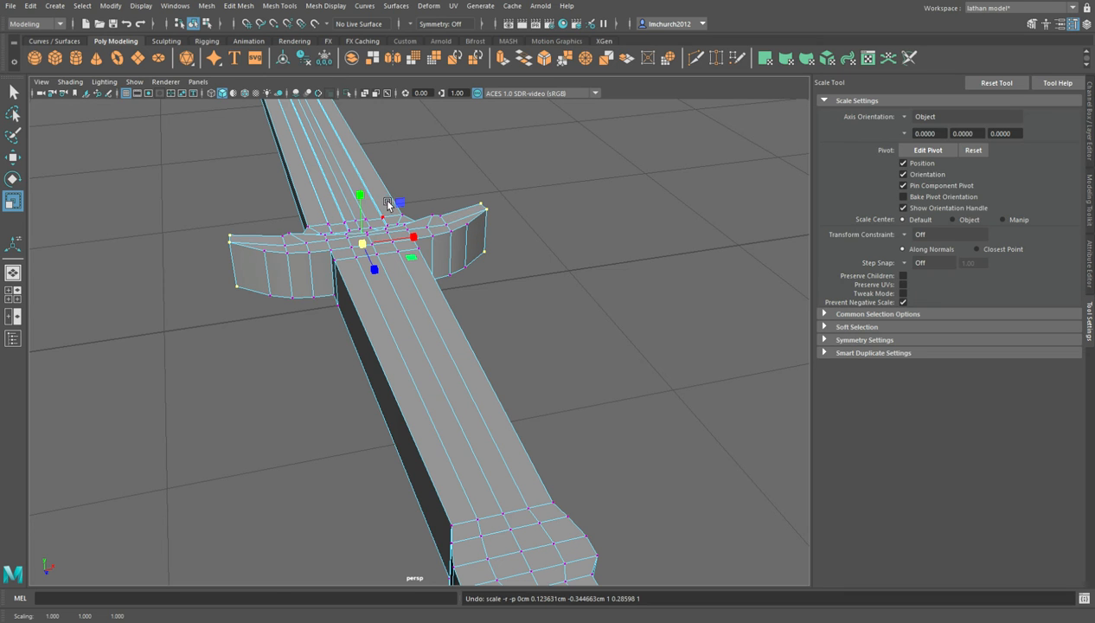
- Add the vertices of both outer crossguard wings to the tip selection and scale them vertically to make the wings thinner
{"action": "key", "text": "space"}
{"action": "key", "text": "space"}
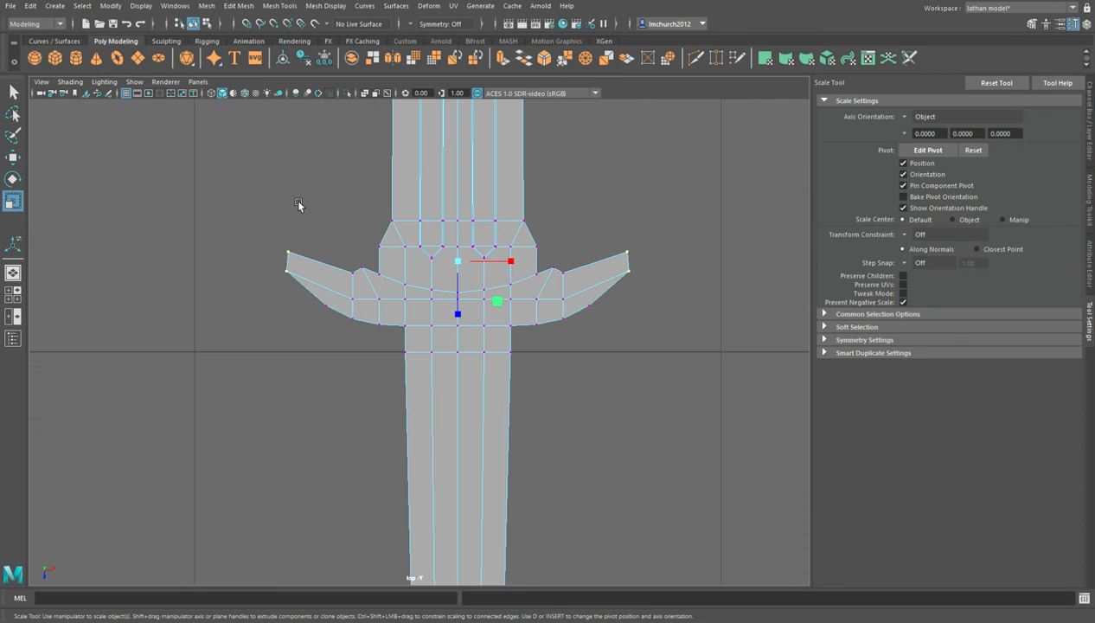
{"action": "left_click_drag", "start_coordinate": [365, 334], "coordinate": [364, 335], "text": "shift"}
{"action": "left_click_drag", "start_coordinate": [618, 268], "coordinate": [553, 343], "text": "shift"}
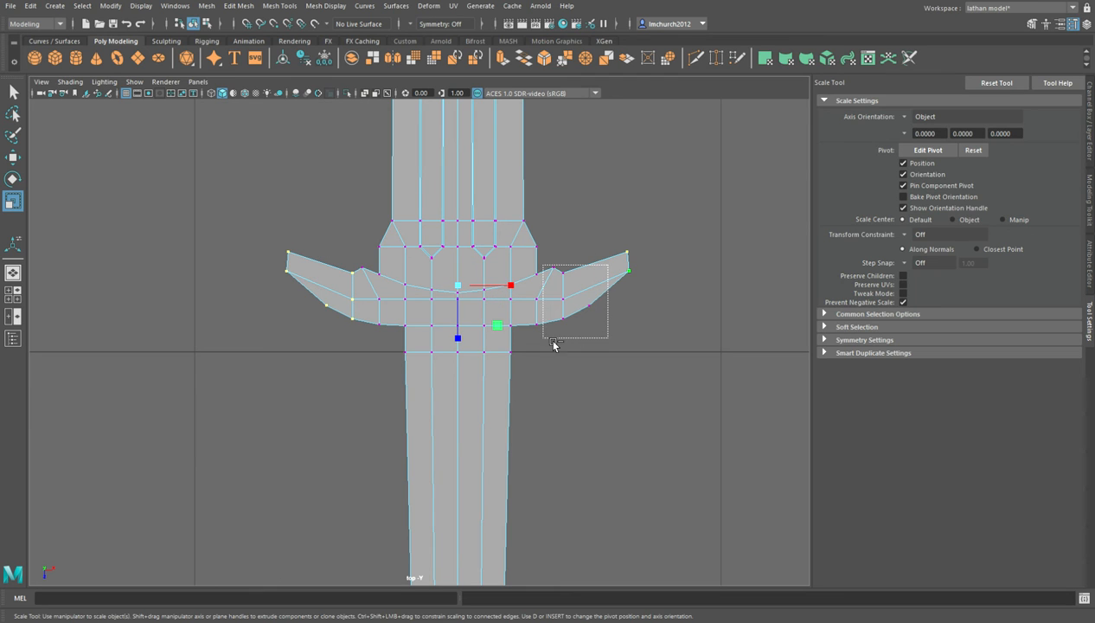
{"action": "key", "text": "space"}
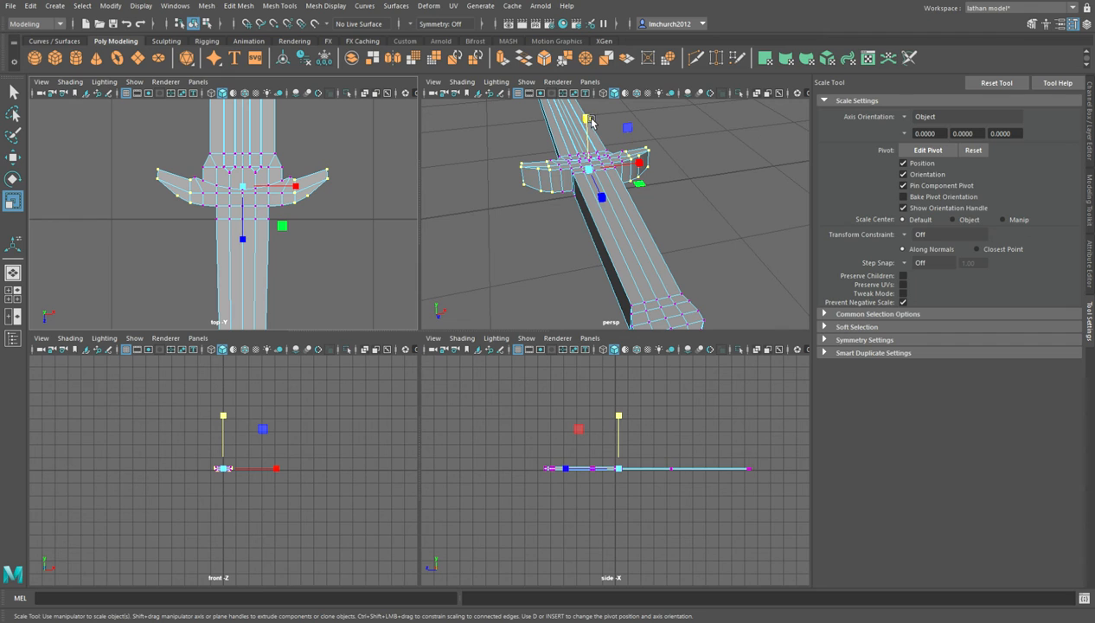
{"action": "left_click_drag", "start_coordinate": [604, 128], "coordinate": [598, 151]}
- Select the inner corner vertices on both sides of the crossguard near the collar and scale them vertically to blend into the thinner wings
{"action": "scroll", "coordinate": [241, 188], "scroll_direction": "up", "scroll_amount": 8}
{"action": "middle_click_drag", "start_coordinate": [243, 193], "coordinate": [294, 328], "text": "alt"}
{"action": "left_click_drag", "start_coordinate": [159, 197], "coordinate": [158, 197]}
{"action": "middle_click_drag", "start_coordinate": [307, 214], "coordinate": [72, 201], "text": "alt"}
{"action": "left_click_drag", "start_coordinate": [315, 175], "coordinate": [315, 175], "text": "shift"}
{"action": "scroll", "coordinate": [484, 201], "scroll_direction": "up", "scroll_amount": 6}
{"action": "middle_click_drag", "start_coordinate": [519, 211], "coordinate": [635, 271], "text": "alt"}
{"action": "scroll", "coordinate": [651, 250], "scroll_direction": "down", "scroll_amount": 7}
{"action": "left_click_drag", "start_coordinate": [652, 252], "coordinate": [792, 256], "text": "alt"}
{"action": "scroll", "coordinate": [772, 251], "scroll_direction": "up", "scroll_amount": 5}
{"action": "key", "text": "space"}
{"action": "scroll", "coordinate": [636, 280], "scroll_direction": "down", "scroll_amount": 2}
{"action": "scroll", "coordinate": [638, 284], "scroll_direction": "down", "scroll_amount": 1}
{"action": "middle_click_drag", "start_coordinate": [655, 318], "coordinate": [479, 136], "text": "alt"}
{"action": "mouse_move", "coordinate": [562, 381]}
{"action": "middle_mouse_down", "text": "alt"}
{"action": "mouse_move", "coordinate": [537, 291]}
{"action": "mouse_move", "coordinate": [495, 221]}
{"action": "middle_mouse_up", "text": "alt"}
{"action": "scroll", "coordinate": [553, 374], "scroll_direction": "up", "scroll_amount": 2}
{"action": "scroll", "coordinate": [553, 376], "scroll_direction": "up", "scroll_amount": 6}
{"action": "middle_click_drag", "start_coordinate": [521, 359], "coordinate": [439, 260], "text": "alt"}
{"action": "left_click_drag", "start_coordinate": [440, 260], "coordinate": [523, 293], "text": "alt"}
{"action": "scroll", "coordinate": [575, 262], "scroll_direction": "down", "scroll_amount": 4}
{"action": "middle_click_drag", "start_coordinate": [598, 260], "coordinate": [571, 430], "text": "alt"}
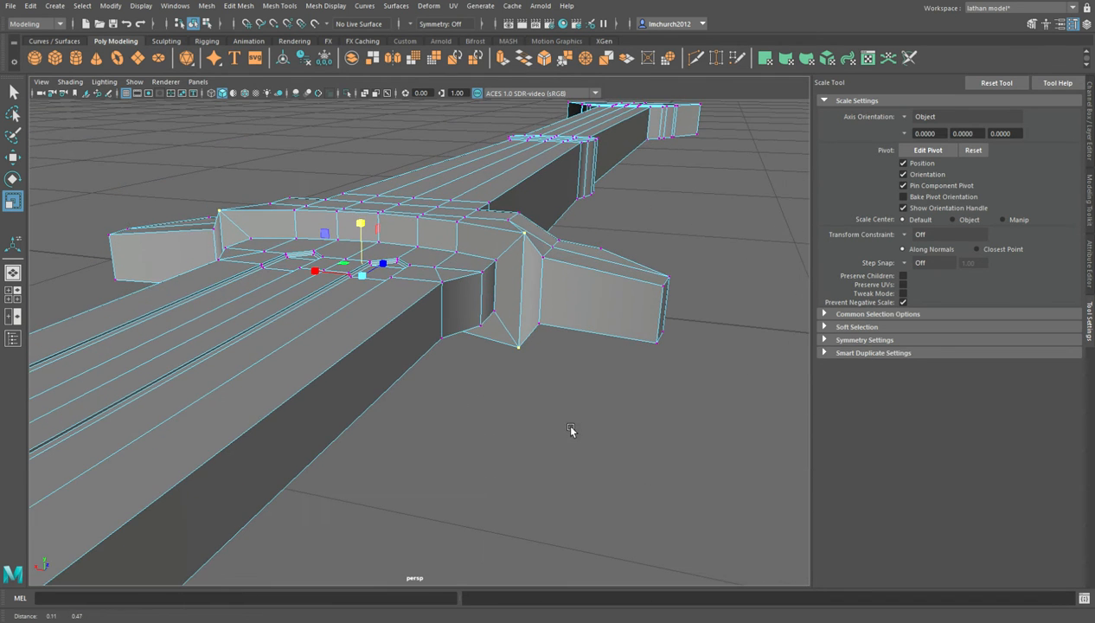
{"action": "left_click_drag", "start_coordinate": [369, 226], "coordinate": [375, 308]}
- Scale the crossguard's remaining thick vertices, including the vertical pairs beside the grip, vertically to smooth the taper toward the wings
{"action": "left_click_drag", "start_coordinate": [287, 266], "coordinate": [571, 385], "text": "alt"}
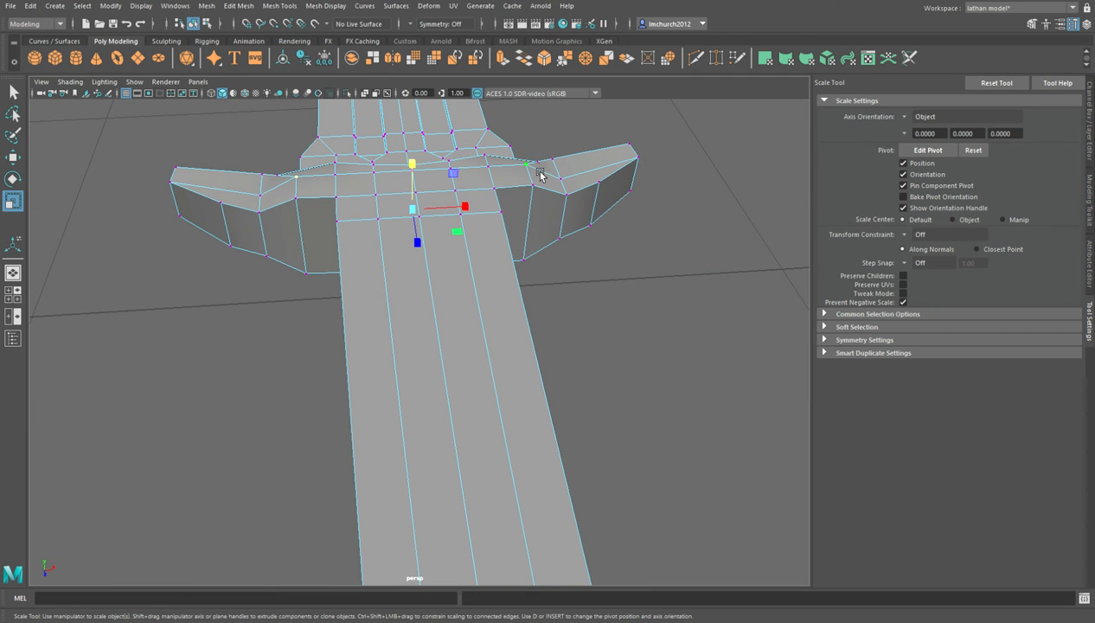
{"action": "left_click_drag", "start_coordinate": [413, 164], "coordinate": [353, 200]}
{"action": "left_click", "coordinate": [313, 208]}
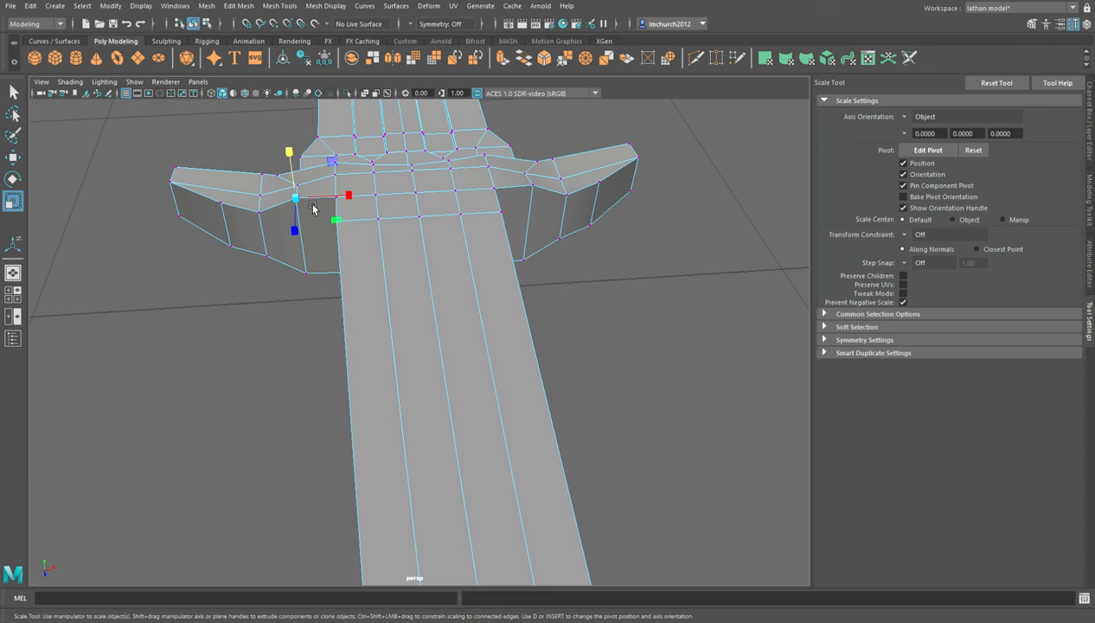
{"action": "left_click", "coordinate": [531, 196], "text": "shift"}
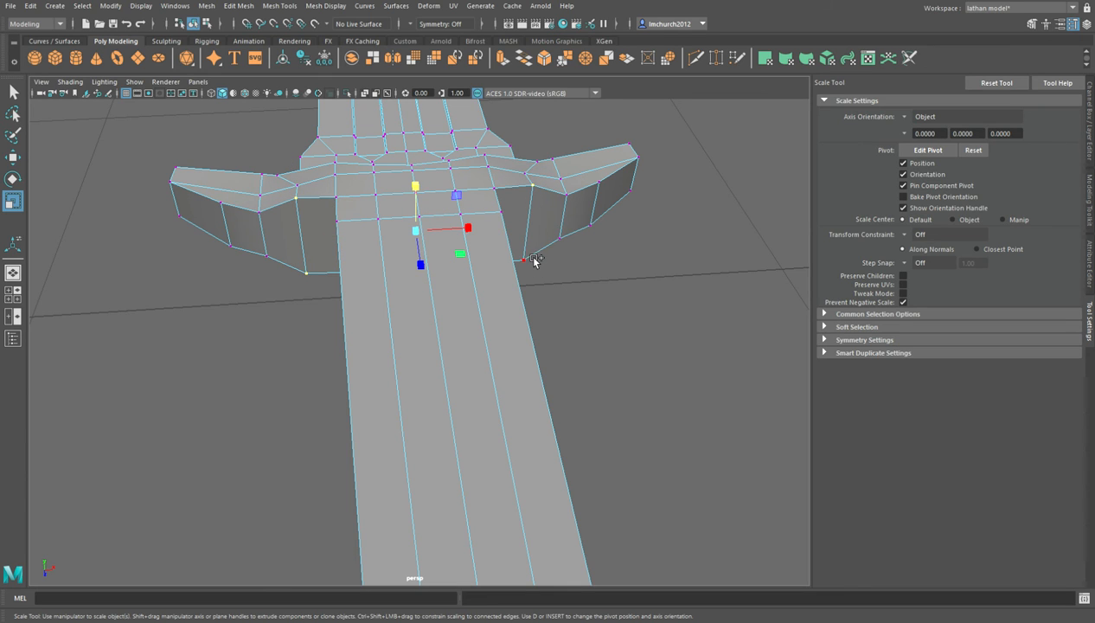
{"action": "left_click_drag", "start_coordinate": [413, 199], "coordinate": [423, 209]}
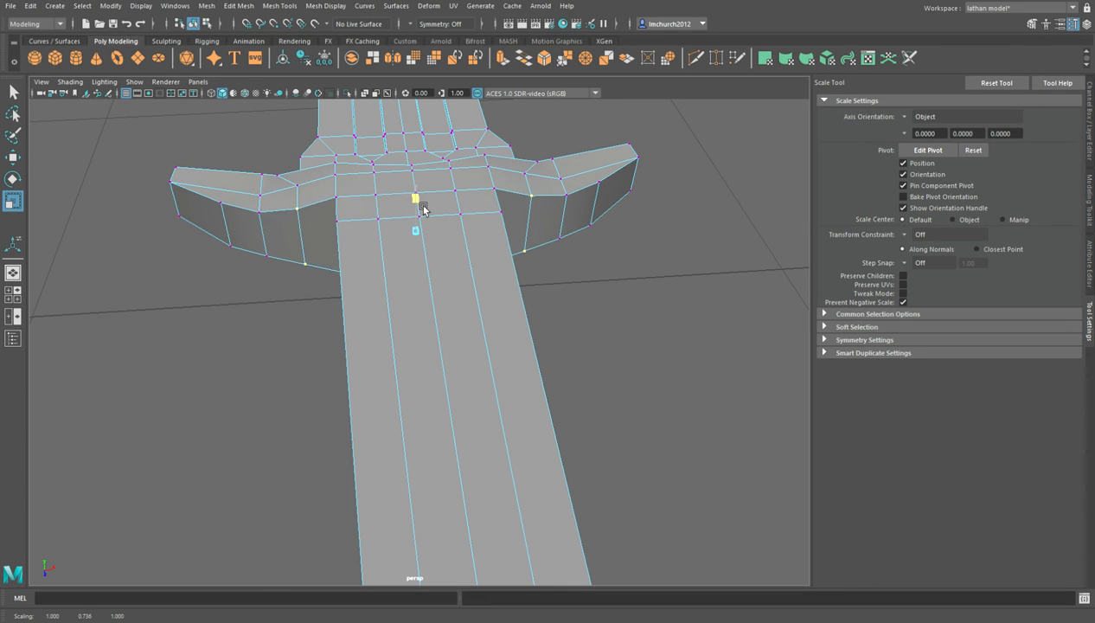
- Select the long outer edges of the grip between crossguard and collar ring in edge mode and bevel them
{"action": "left_click_drag", "start_coordinate": [555, 227], "coordinate": [421, 204], "text": "alt"}
{"action": "right_click_drag", "start_coordinate": [404, 130], "coordinate": [403, 121]}
{"action": "left_click", "coordinate": [381, 242]}
{"action": "left_click", "coordinate": [340, 192], "text": "shift"}
{"action": "left_click", "coordinate": [351, 333], "text": "shift"}
{"action": "left_click", "coordinate": [352, 333], "text": "shift"}
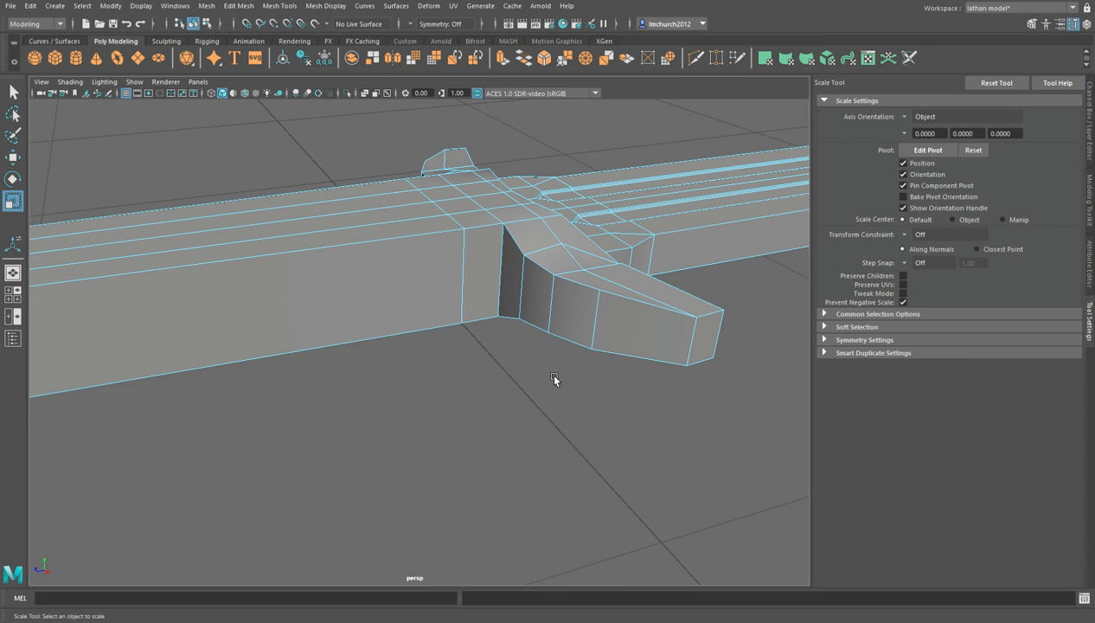
{"action": "left_click", "coordinate": [419, 332]}
{"action": "left_click", "coordinate": [372, 246], "text": "shift"}
{"action": "left_click_drag", "start_coordinate": [399, 299], "coordinate": [424, 406], "text": "alt"}
{"action": "left_click", "coordinate": [424, 406], "text": "shift"}
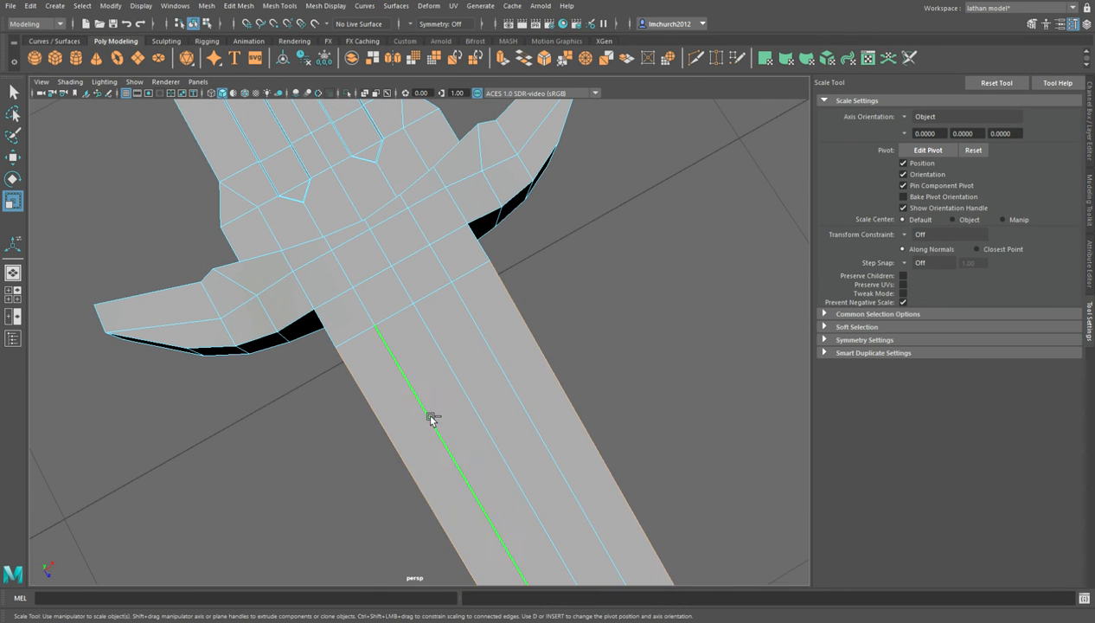
{"action": "left_click_drag", "start_coordinate": [255, 403], "coordinate": [326, 361], "text": "alt"}
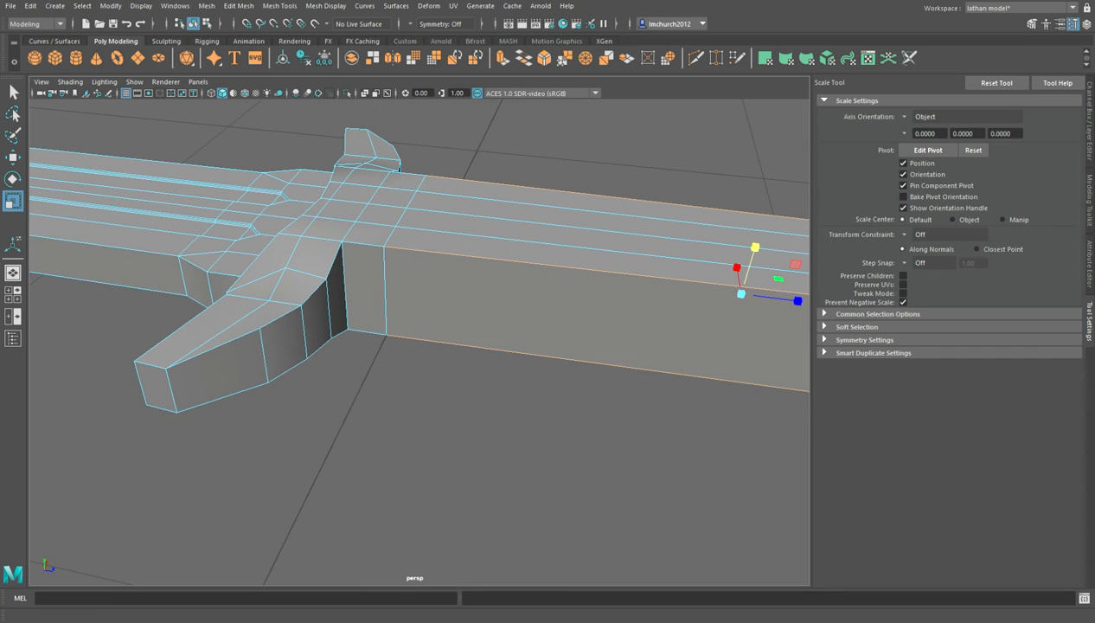
{"action": "left_click", "coordinate": [545, 59]}
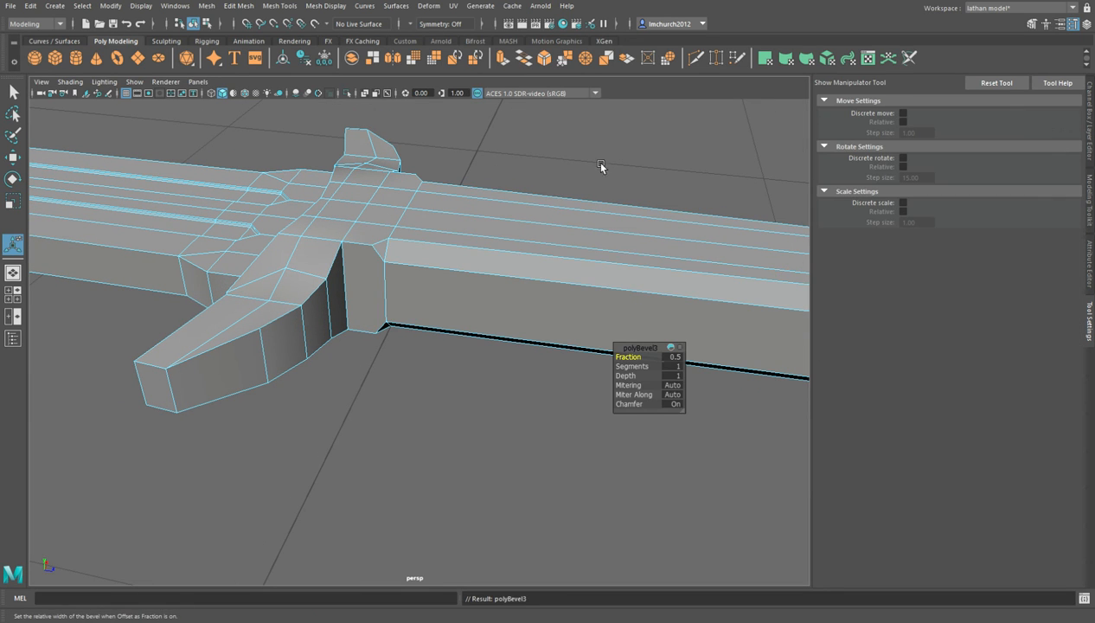
{"action": "middle_click_drag", "start_coordinate": [605, 259], "coordinate": [412, 207], "text": "alt"}
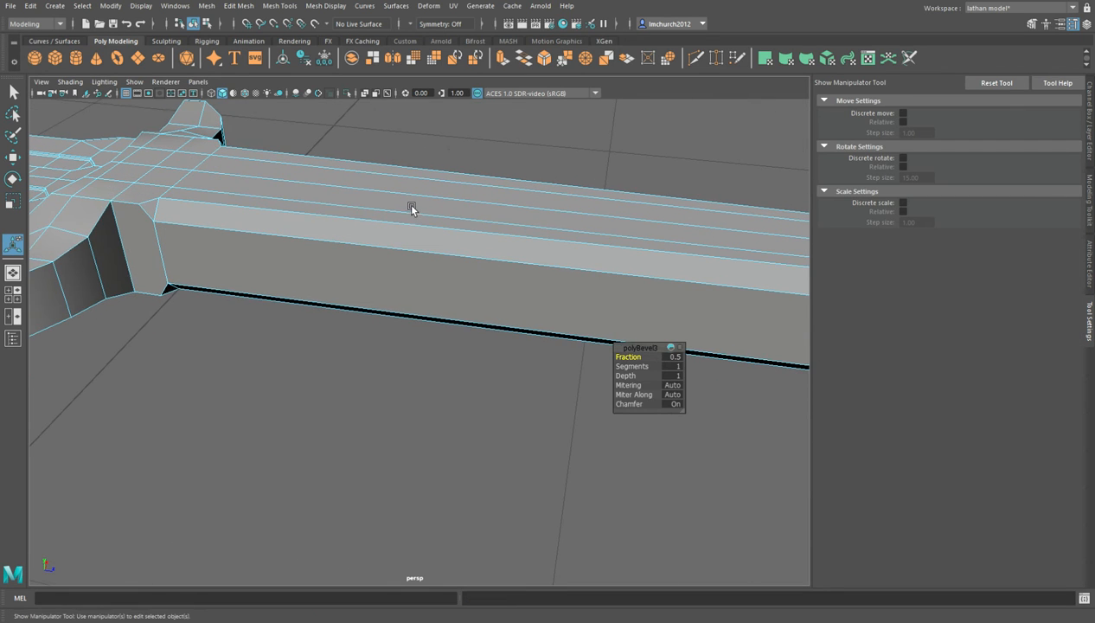
- Try 2 segments for the grip's edge bevel
{"action": "left_click", "coordinate": [680, 367]}
{"action": "key", "text": "Return"}
{"action": "left_click_drag", "start_coordinate": [683, 374], "coordinate": [302, 349], "text": "alt"}
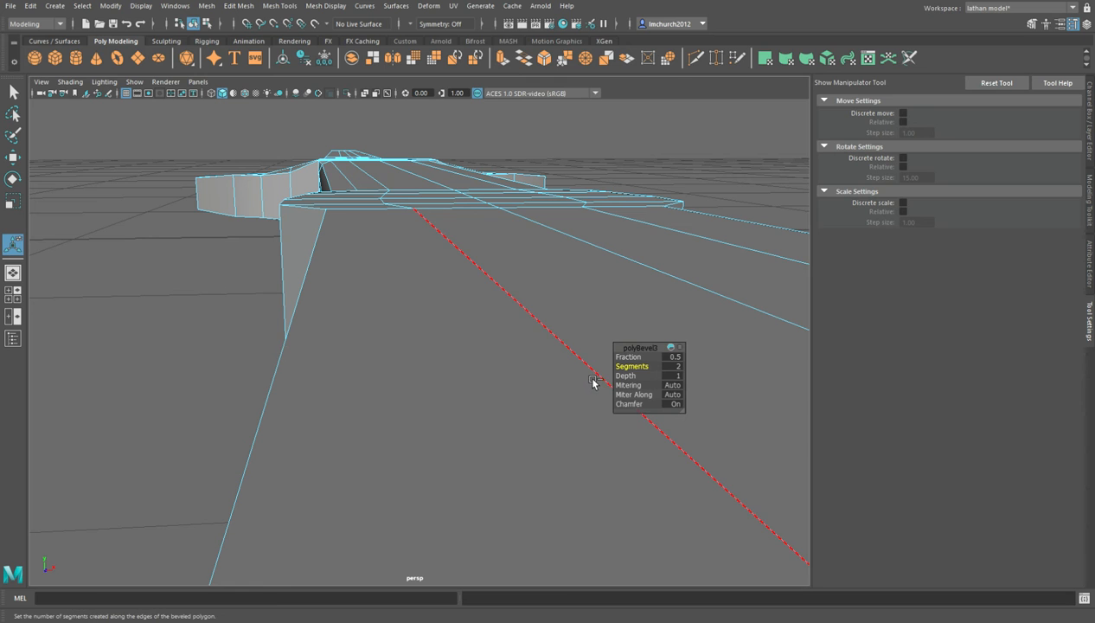
{"action": "key", "text": "ctrl+z"}
- Select the grip's long bevelled edges at its top and underside and scale them vertically to round the grip's profile
{"action": "left_click_drag", "start_coordinate": [355, 276], "coordinate": [440, 260], "text": "alt"}
{"action": "key", "text": "q"}
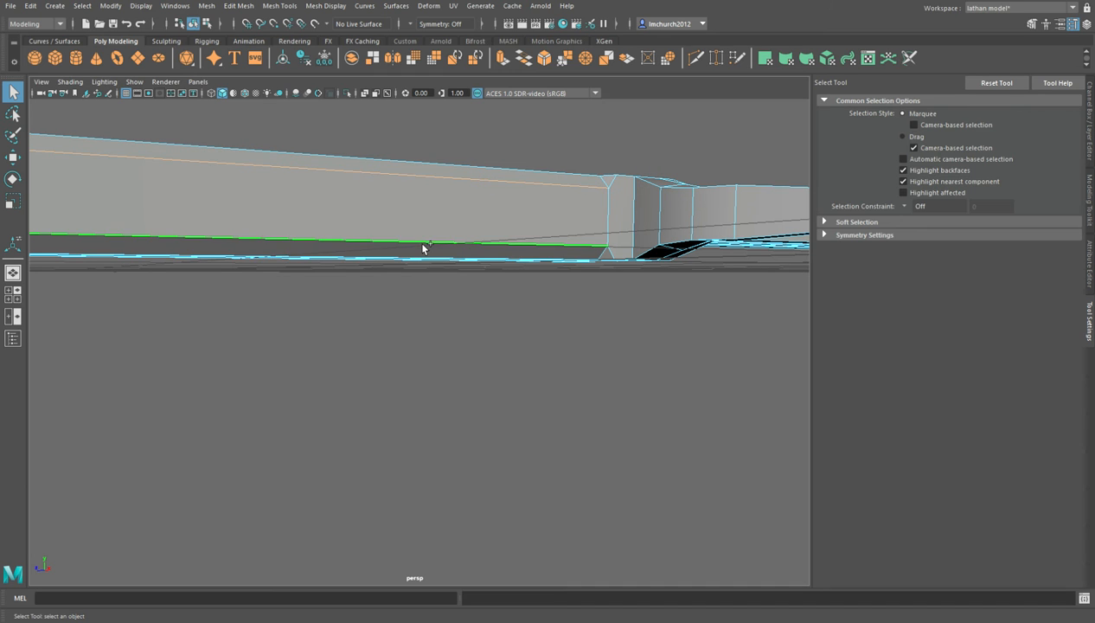
{"action": "key", "text": "r"}
{"action": "left_click_drag", "start_coordinate": [331, 159], "coordinate": [528, 239]}
{"action": "left_click", "coordinate": [463, 268]}
{"action": "left_click", "coordinate": [409, 255], "text": "shift"}
{"action": "mouse_move", "coordinate": [409, 255]}
{"action": "left_mouse_down", "text": "alt"}
{"action": "mouse_move", "coordinate": [485, 312]}
{"action": "mouse_move", "coordinate": [411, 268]}
{"action": "left_mouse_up", "text": "alt"}
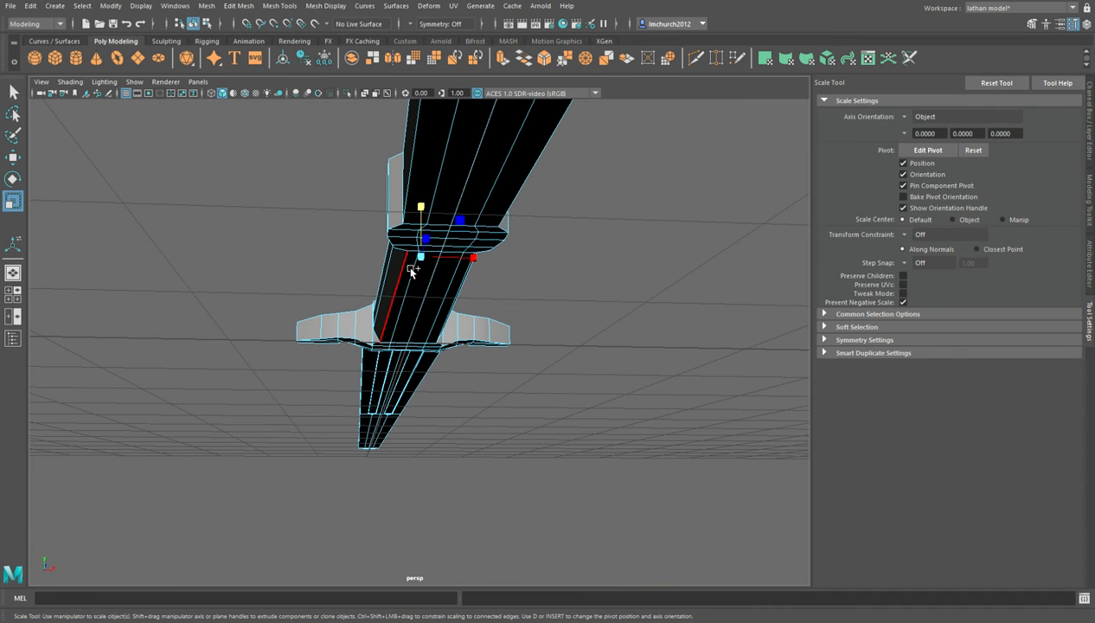
{"action": "left_click_drag", "start_coordinate": [481, 272], "coordinate": [536, 320], "text": "alt"}
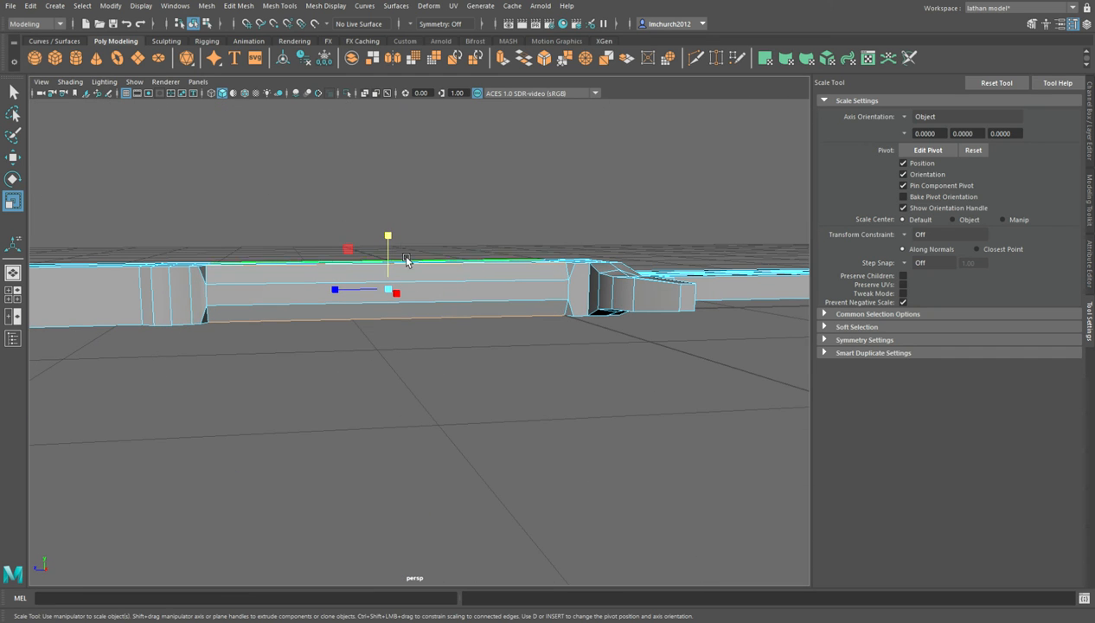
{"action": "left_click_drag", "start_coordinate": [403, 232], "coordinate": [401, 253]}
{"action": "left_click_drag", "start_coordinate": [484, 260], "coordinate": [619, 299], "text": "alt"}
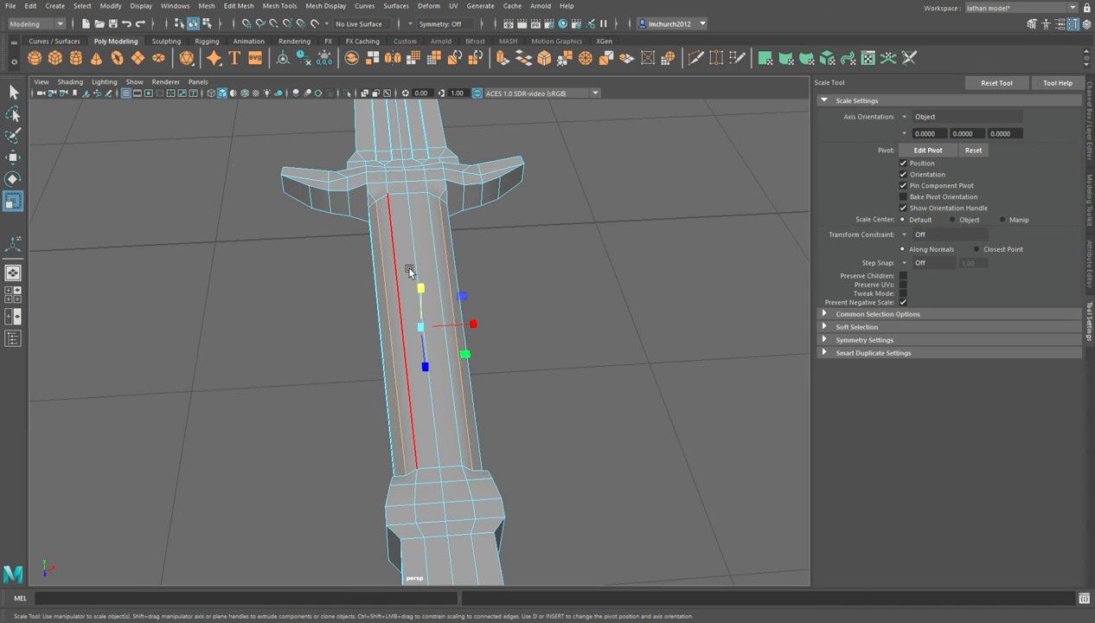
- Scale the long bevelled edges on the grip's underside vertically to round its profile, and reselect the sword as an object
{"action": "left_click_drag", "start_coordinate": [479, 276], "coordinate": [545, 260], "text": "alt"}
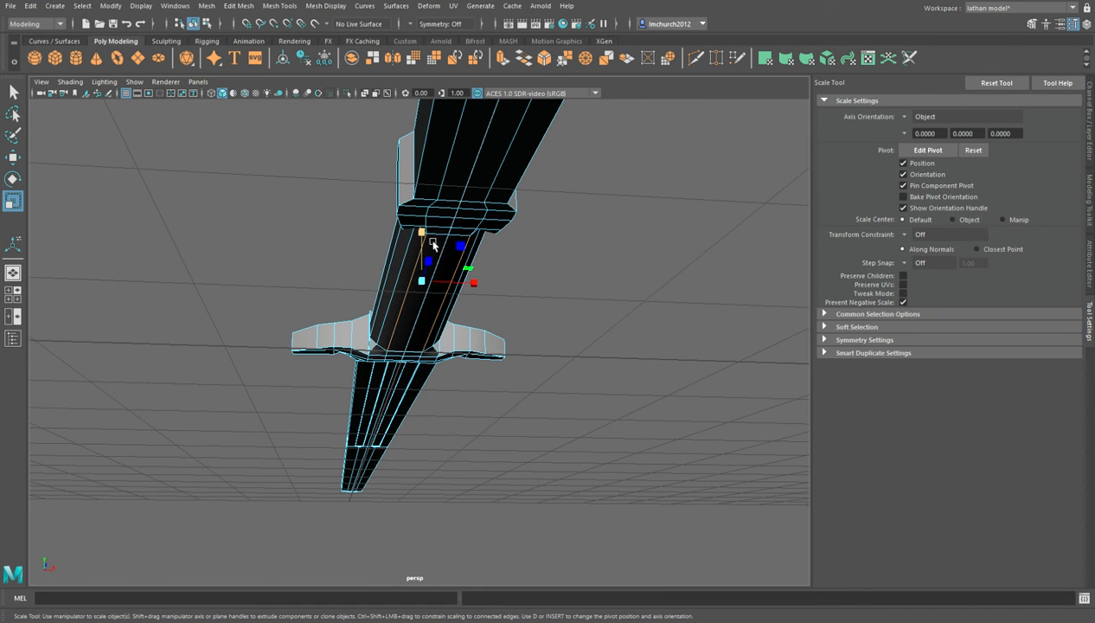
{"action": "left_click_drag", "start_coordinate": [426, 230], "coordinate": [431, 239]}
{"action": "left_click_drag", "start_coordinate": [589, 247], "coordinate": [507, 283], "text": "alt"}
{"action": "left_click", "coordinate": [609, 250]}
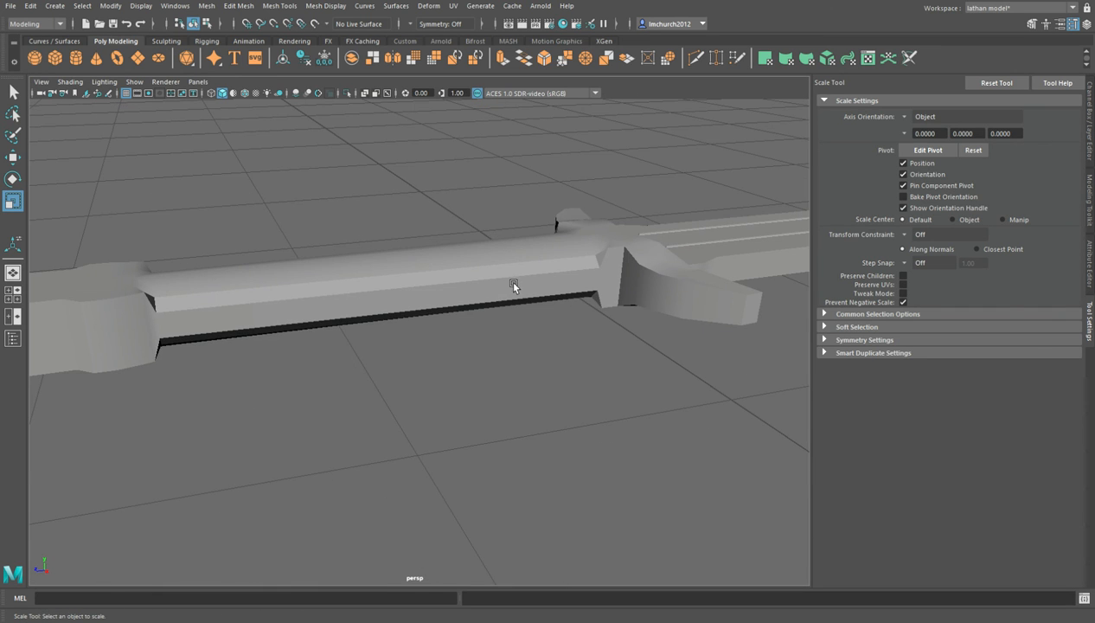
{"action": "left_click", "coordinate": [511, 288]}
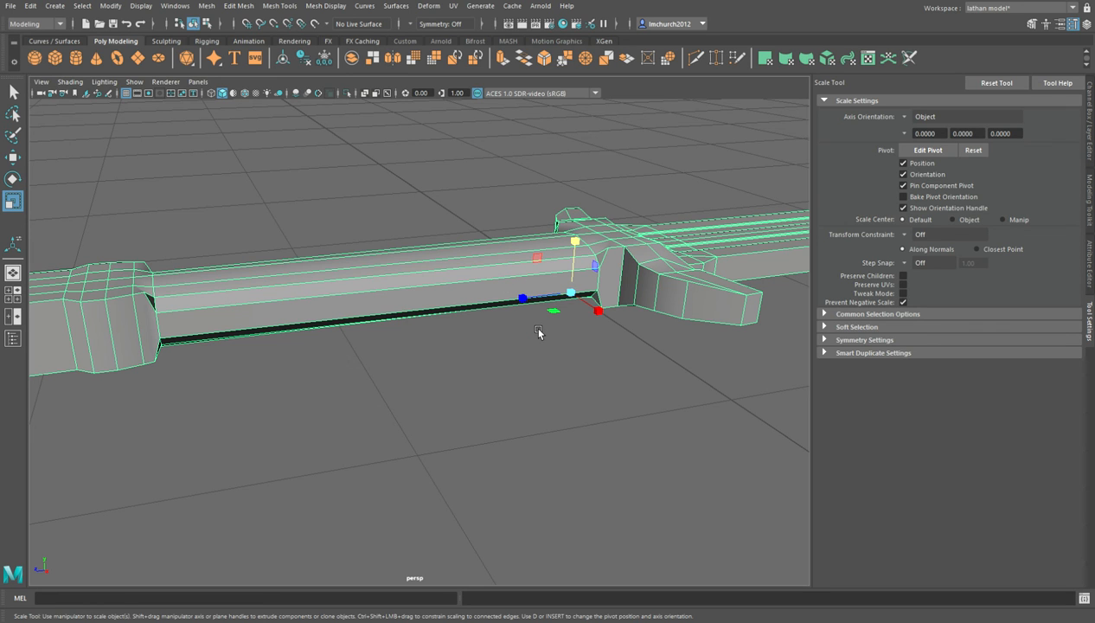
- Select the middle edge loop of the collar ring below the grip and circularize it with Evenly Distribute off
{"action": "scroll", "coordinate": [537, 328], "scroll_direction": "down", "scroll_amount": 2}
{"action": "middle_click_drag", "start_coordinate": [541, 326], "coordinate": [674, 320], "text": "alt"}
{"action": "middle_click_drag", "start_coordinate": [274, 276], "coordinate": [353, 286], "text": "alt"}
{"action": "right_click_drag", "start_coordinate": [353, 287], "coordinate": [349, 245]}
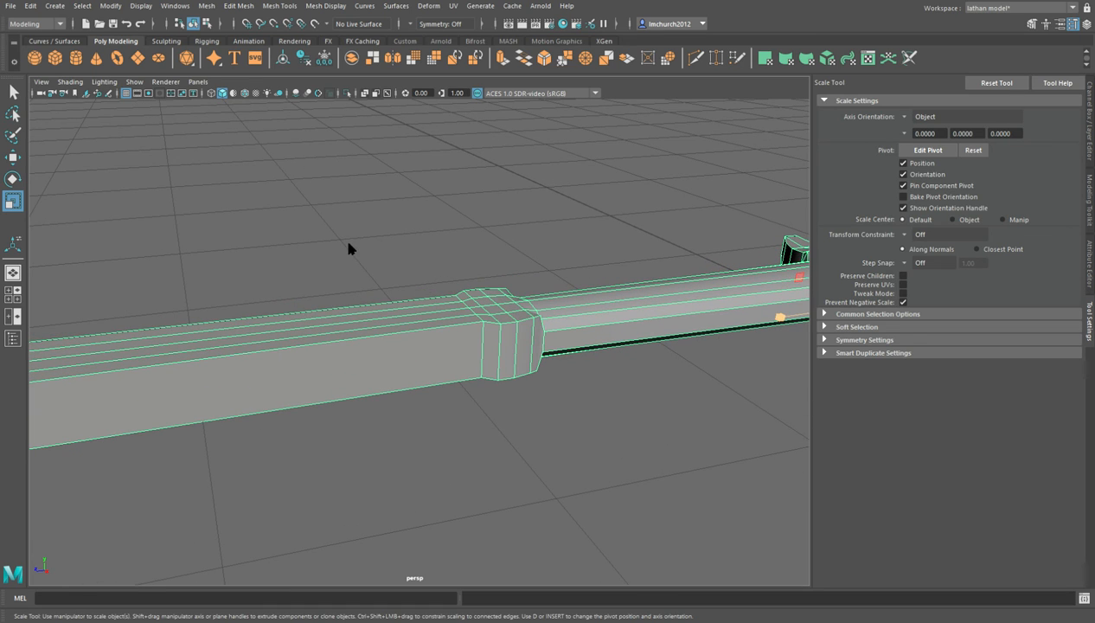
{"action": "double_click", "coordinate": [522, 331]}
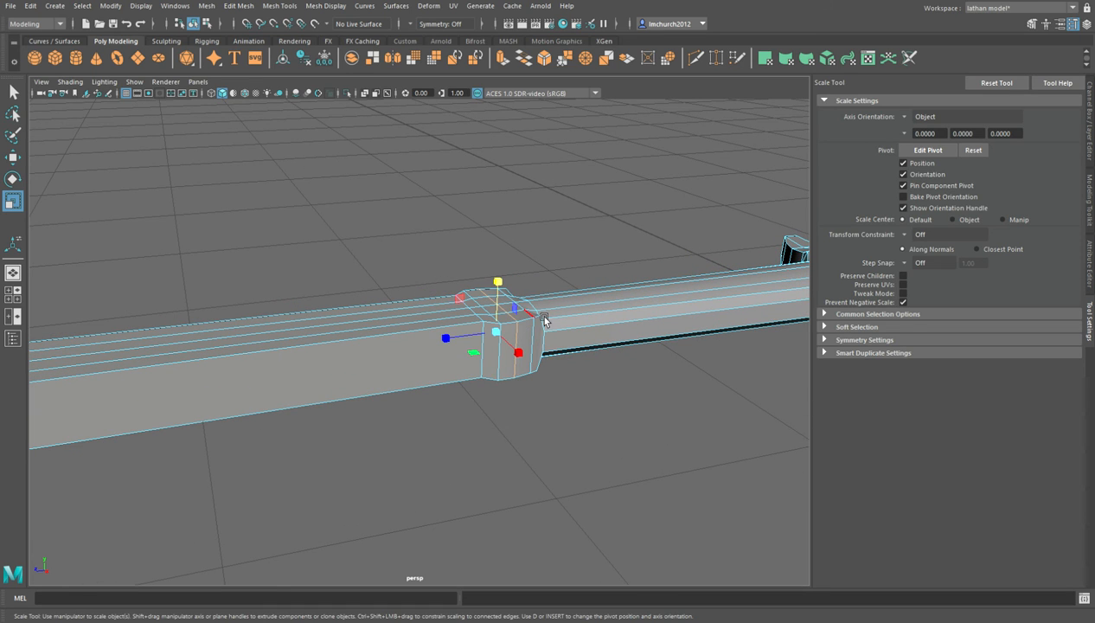
{"action": "left_click", "coordinate": [668, 59]}
{"action": "left_click_drag", "start_coordinate": [627, 103], "coordinate": [621, 259], "text": "alt"}
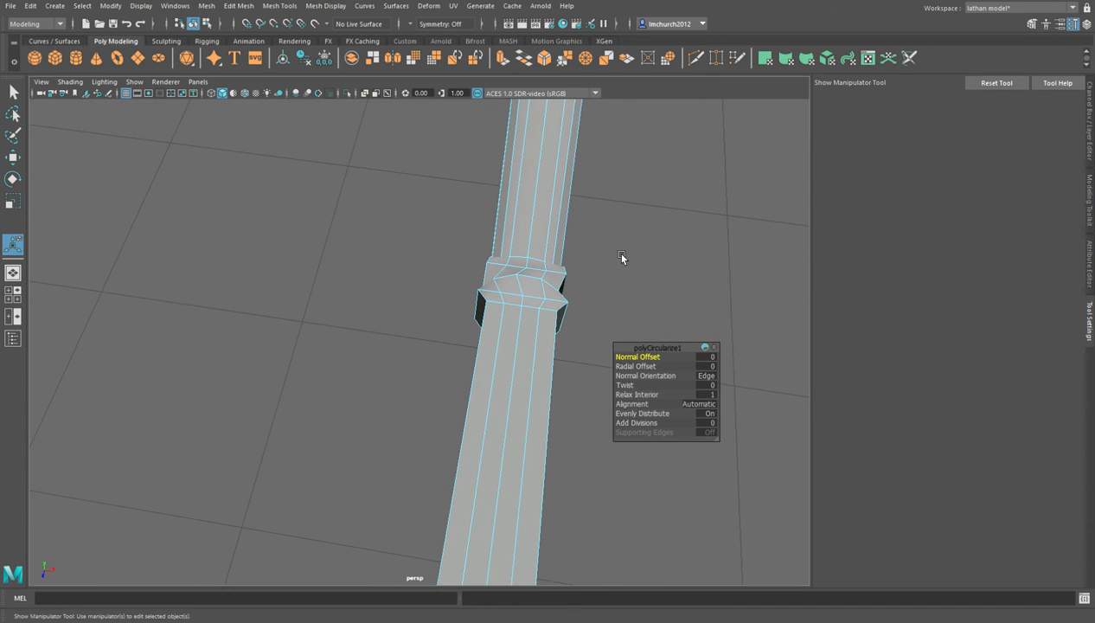
{"action": "left_click", "coordinate": [710, 416]}
{"action": "left_click_drag", "start_coordinate": [710, 420], "coordinate": [471, 349], "text": "alt"}
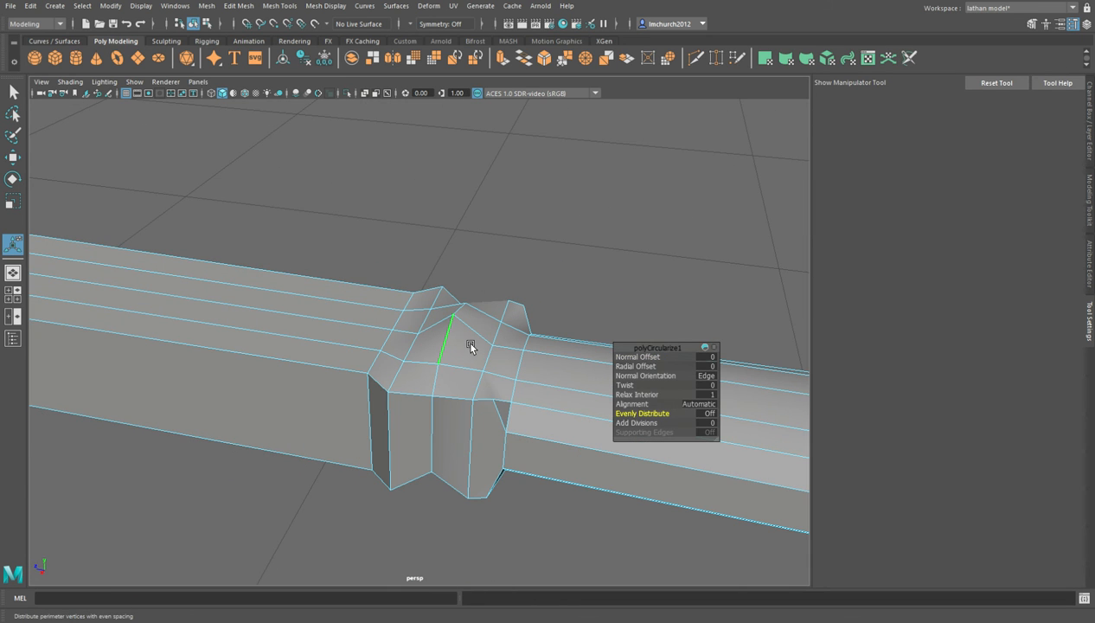
- Select the side vertices of the collar ring's middle loop in vertex mode and scale them outward across the width
{"action": "key", "text": "q"}
{"action": "key", "text": "F9"}
{"action": "left_click_drag", "start_coordinate": [440, 319], "coordinate": [406, 325], "text": "alt"}
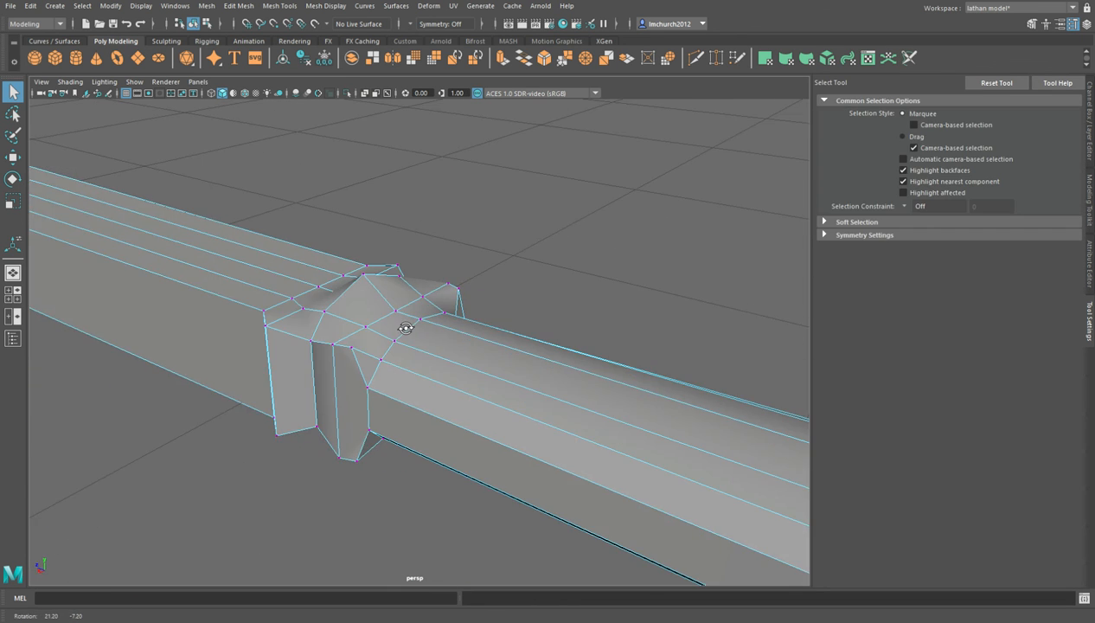
{"action": "left_click_drag", "start_coordinate": [526, 381], "coordinate": [314, 257], "text": "alt"}
{"action": "key", "text": "Caps_Lock"}
{"action": "key", "text": "Caps_Lock"}
{"action": "left_click", "coordinate": [319, 235]}
{"action": "left_click_drag", "start_coordinate": [407, 385], "coordinate": [509, 418], "text": "alt"}
{"action": "key", "text": "r"}
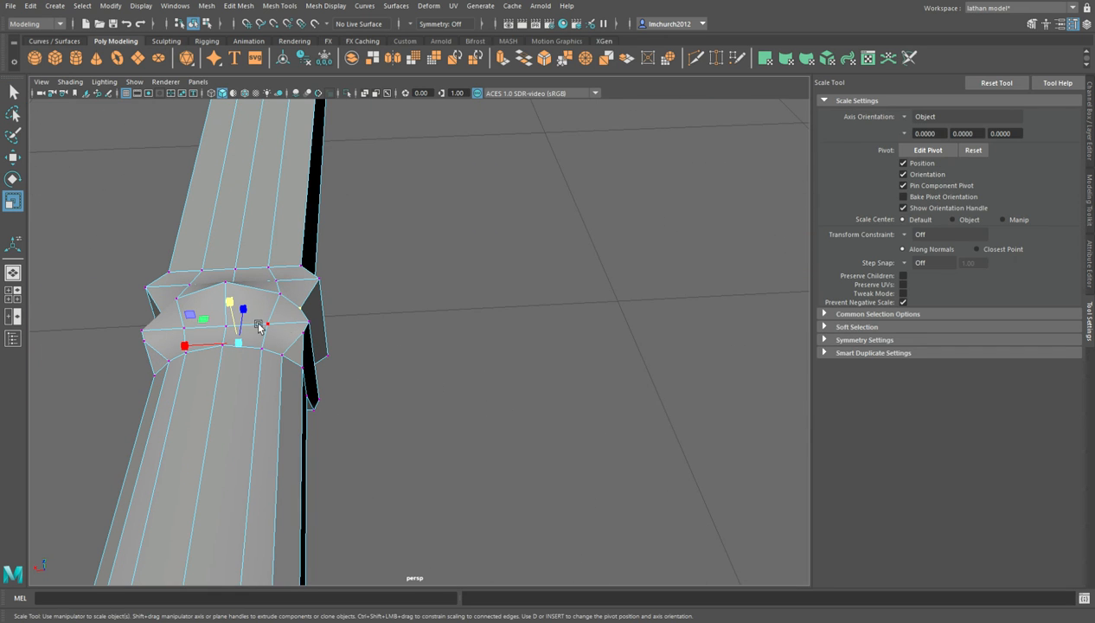
{"action": "left_click_drag", "start_coordinate": [200, 358], "coordinate": [154, 347]}
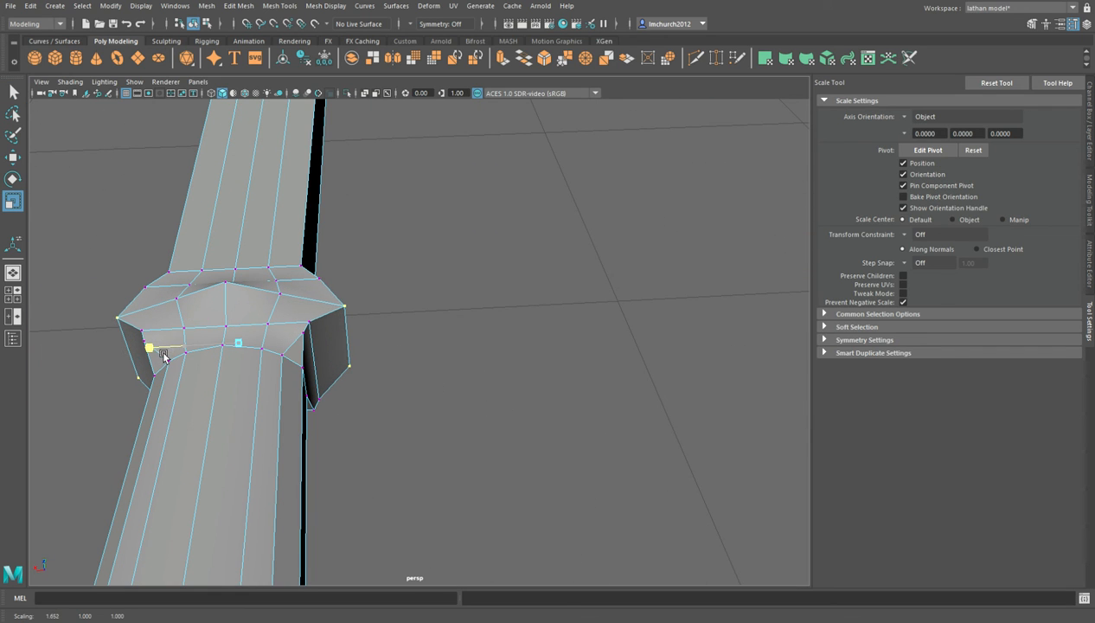
{"action": "left_click_drag", "start_coordinate": [243, 310], "coordinate": [391, 377]}
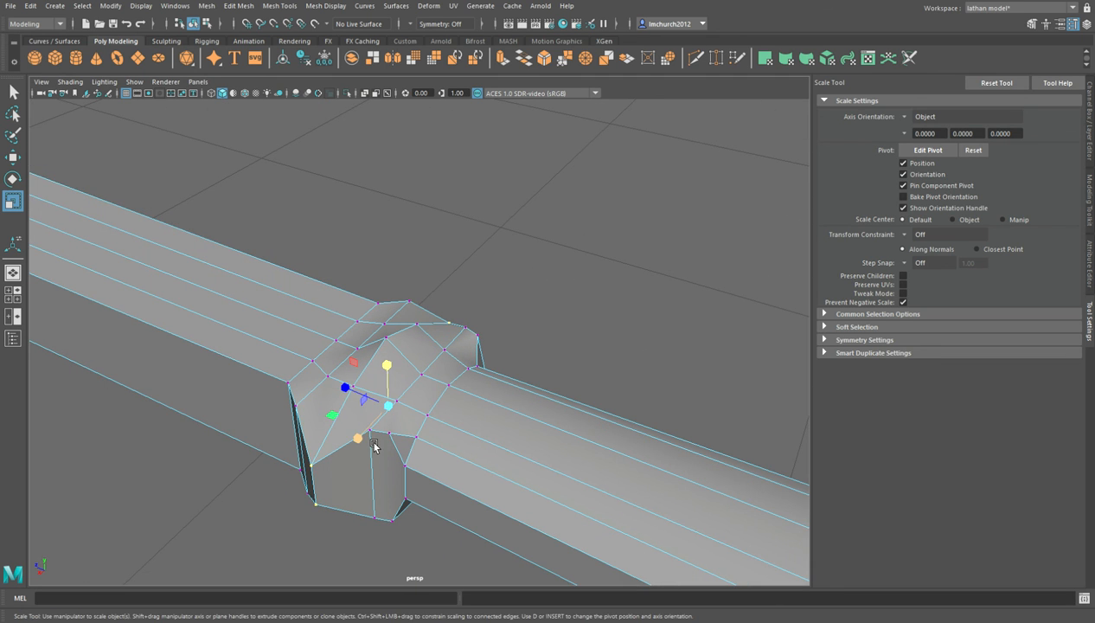
- Select the side corner vertices of the collar ring's loop nearest the grip and scale them vertically
{"action": "key", "text": "q"}
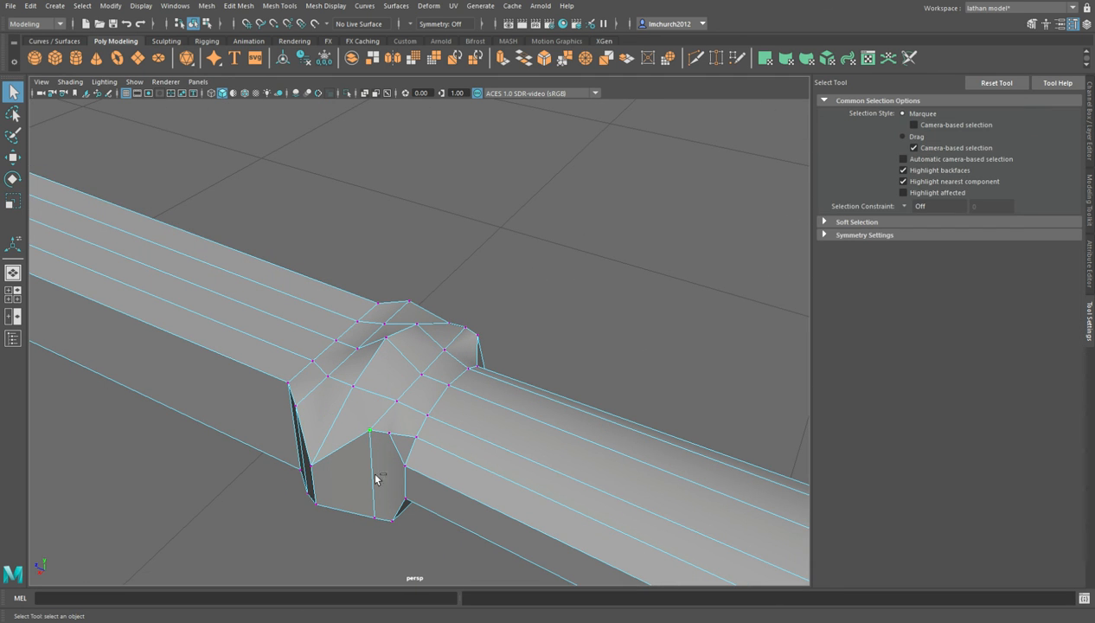
{"action": "left_click_drag", "start_coordinate": [377, 498], "coordinate": [309, 294], "text": "alt"}
{"action": "left_click", "coordinate": [273, 222]}
{"action": "left_click", "coordinate": [279, 315], "text": "shift"}
{"action": "key", "text": "r"}
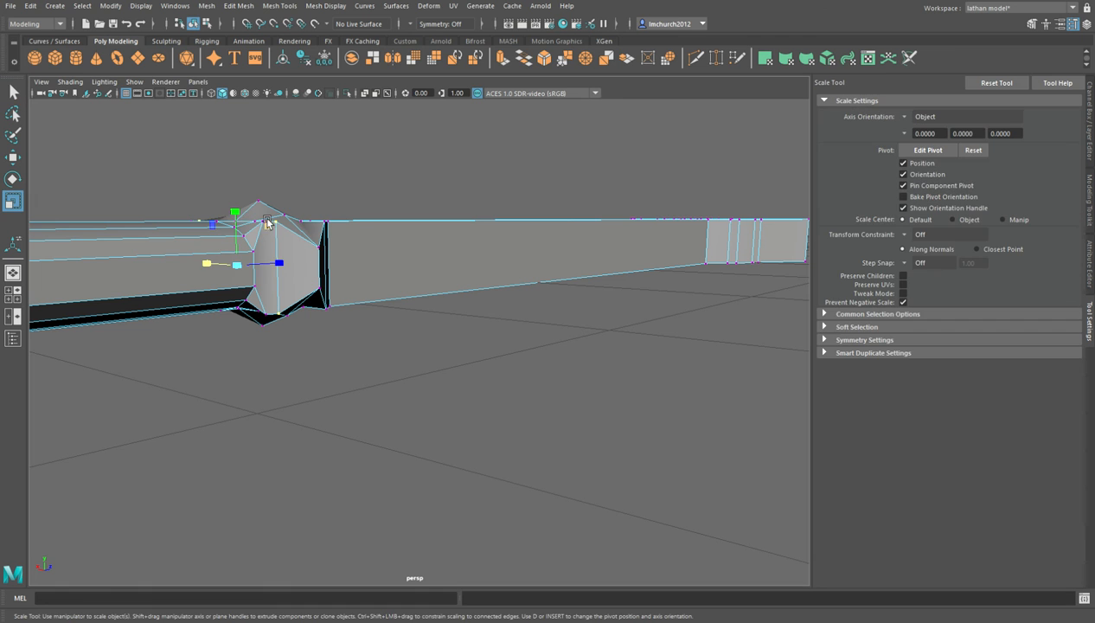
{"action": "left_click_drag", "start_coordinate": [234, 211], "coordinate": [577, 332]}
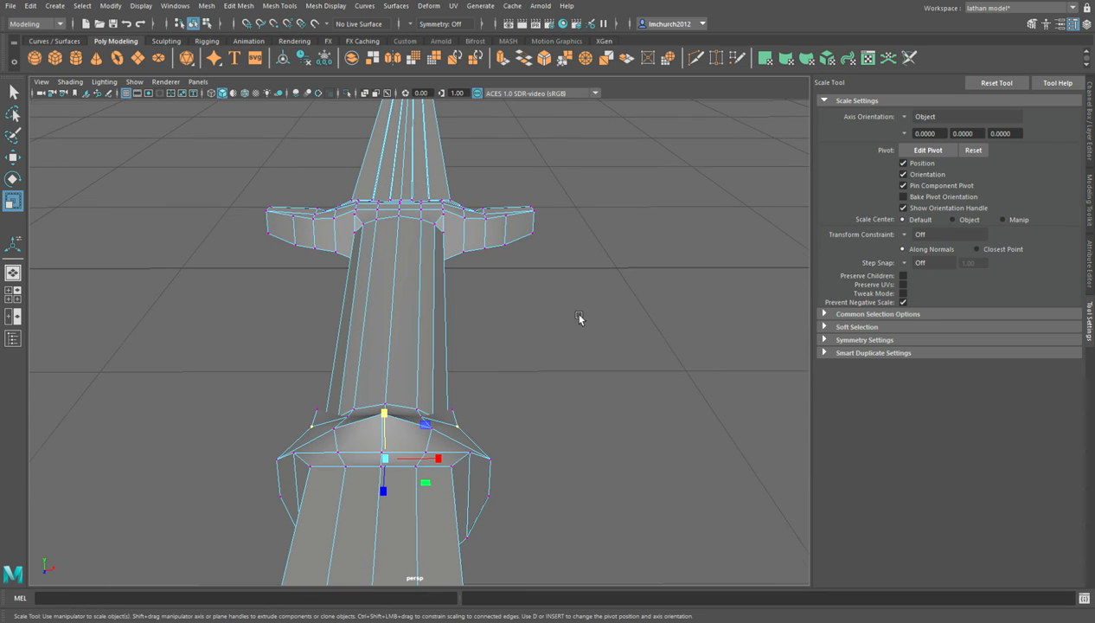
- Select the central peak vertices of the collar ring's middle loop and scale them vertically to flatten the peak
{"action": "key", "text": "q"}
{"action": "left_click_drag", "start_coordinate": [388, 426], "coordinate": [418, 528], "text": "alt"}
{"action": "left_click", "coordinate": [376, 526]}
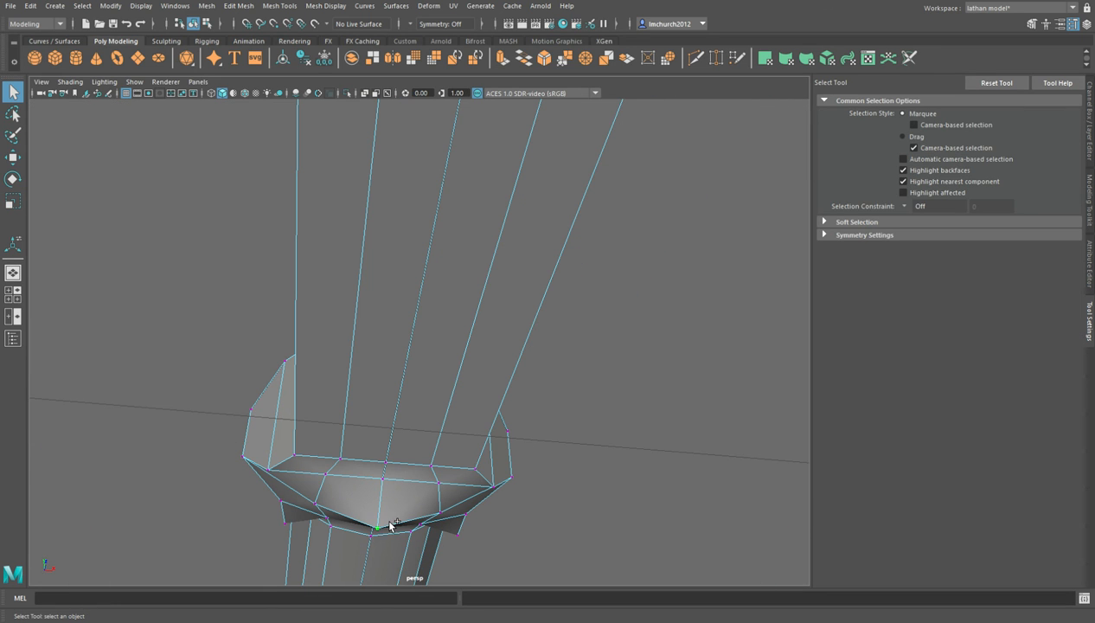
{"action": "left_click_drag", "start_coordinate": [416, 506], "coordinate": [415, 545], "text": "alt"}
{"action": "key", "text": "ctrl+z"}
{"action": "key", "text": "r"}
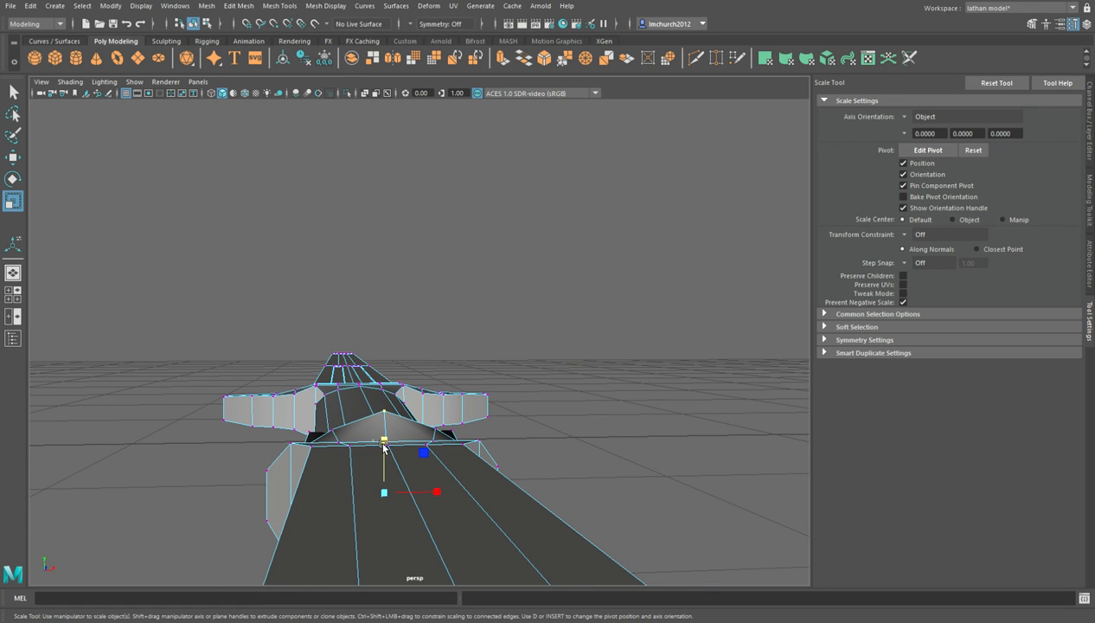
{"action": "left_click_drag", "start_coordinate": [393, 448], "coordinate": [395, 460]}
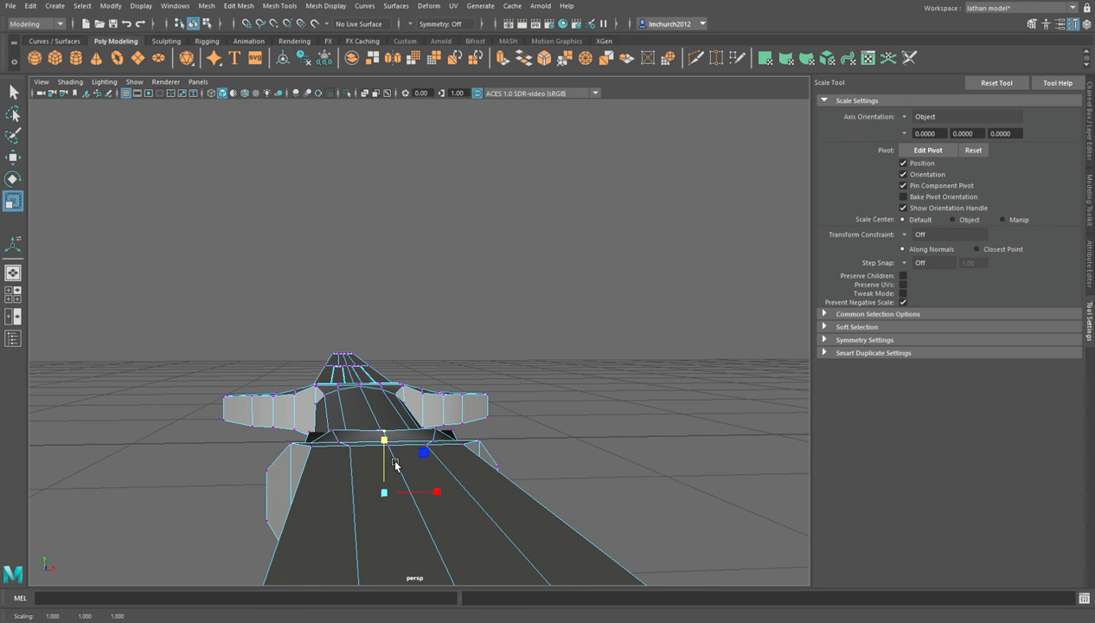
- Switch to edge mode with the collar ring's middle loop selected and bevel that loop
{"action": "right_click_drag", "start_coordinate": [419, 250], "coordinate": [419, 247]}
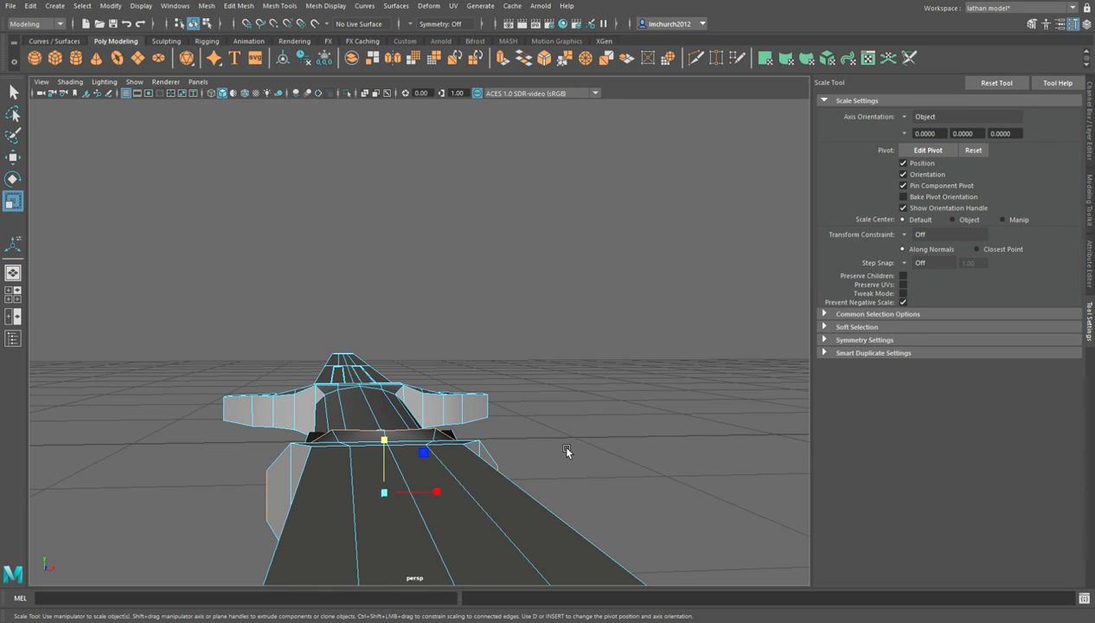
{"action": "left_click_drag", "start_coordinate": [575, 434], "coordinate": [586, 386], "text": "alt"}
{"action": "left_click", "coordinate": [560, 60]}
{"action": "left_click_drag", "start_coordinate": [313, 305], "coordinate": [398, 350], "text": "alt"}
- Select the protruding corner vertices on the collar ring's grip side and scale them in width and height to about 0.85
{"action": "key", "text": "q"}
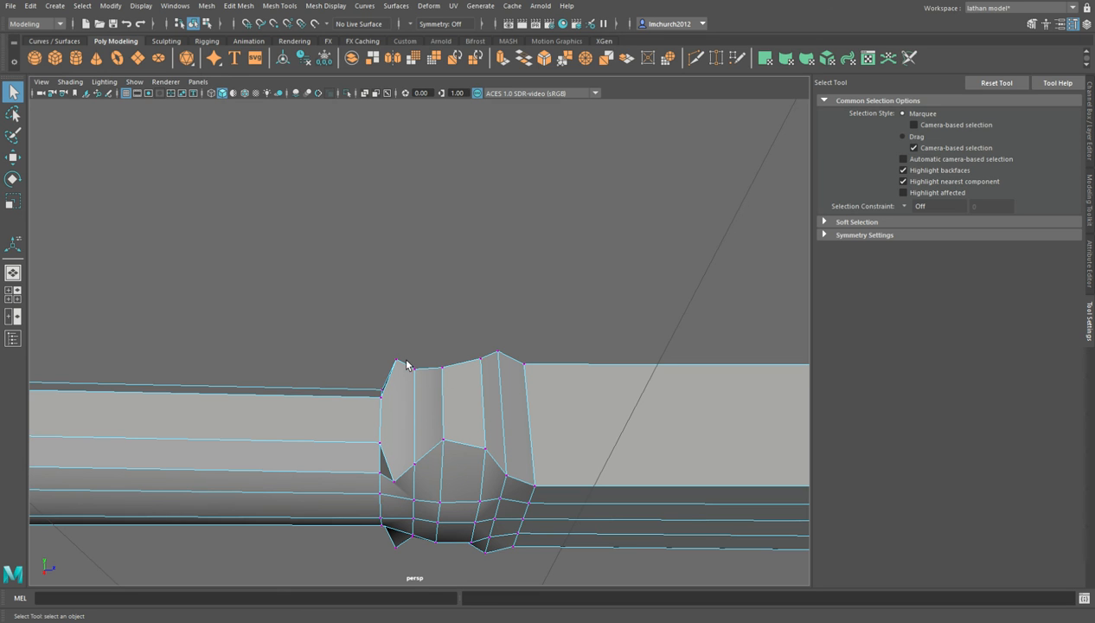
{"action": "left_click", "coordinate": [394, 481], "text": "shift"}
{"action": "left_click", "coordinate": [396, 547], "text": "shift"}
{"action": "left_click_drag", "start_coordinate": [490, 386], "coordinate": [425, 368], "text": "alt"}
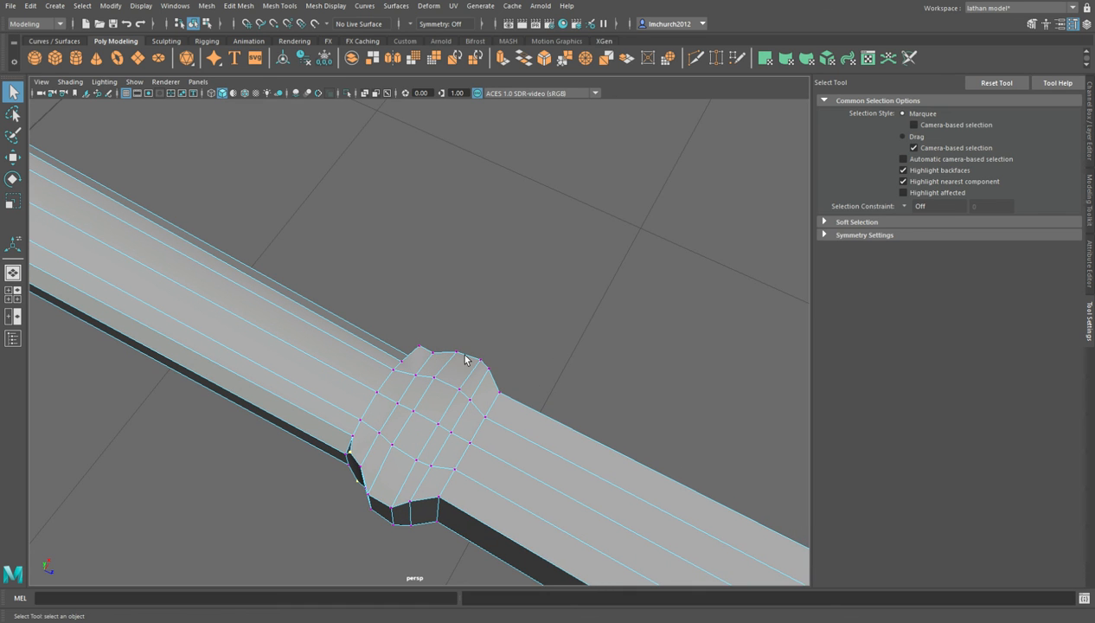
{"action": "left_click_drag", "start_coordinate": [609, 394], "coordinate": [403, 338], "text": "alt"}
{"action": "key", "text": "r"}
{"action": "left_click_drag", "start_coordinate": [441, 453], "coordinate": [432, 432], "text": "alt"}
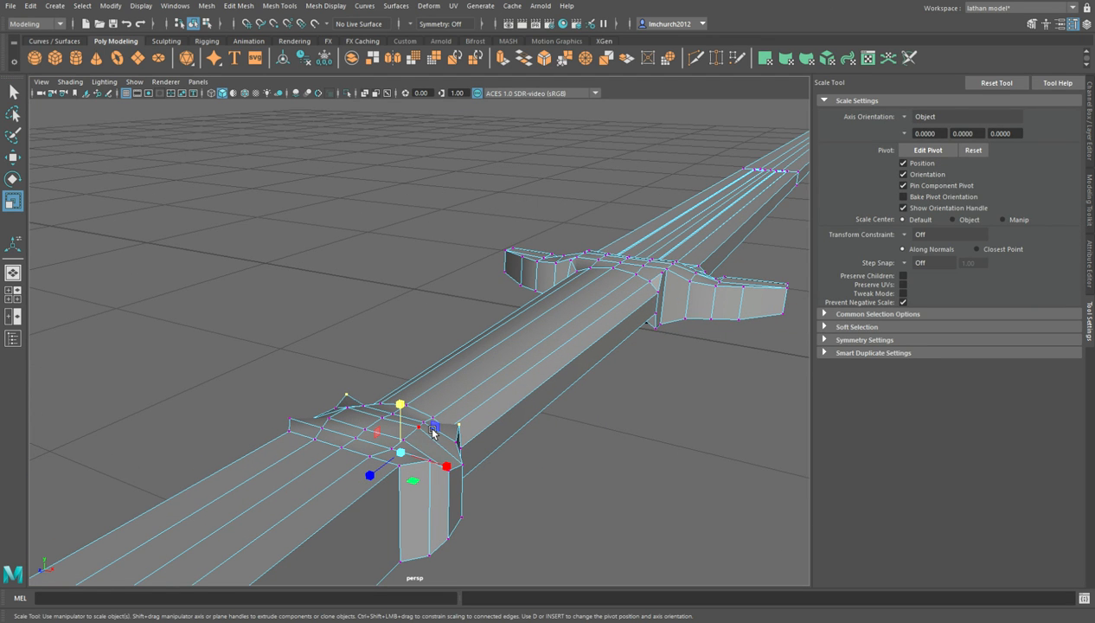
{"action": "left_click", "coordinate": [432, 429]}
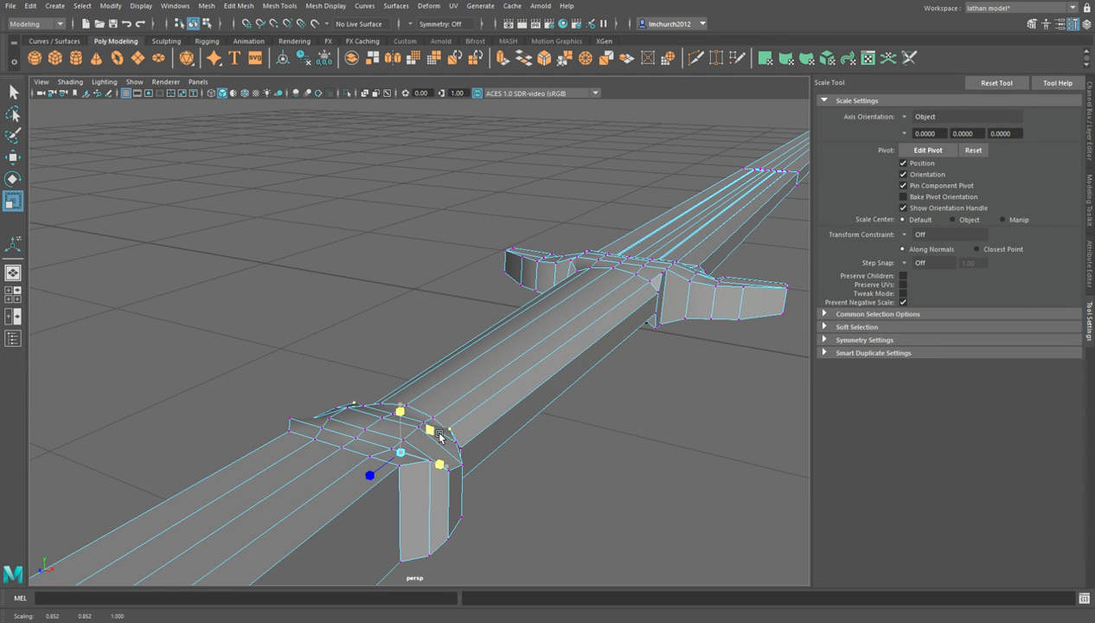
{"action": "left_click_drag", "start_coordinate": [567, 487], "coordinate": [632, 379], "text": "alt"}
{"action": "scroll", "coordinate": [653, 361], "scroll_direction": "down", "scroll_amount": 10}
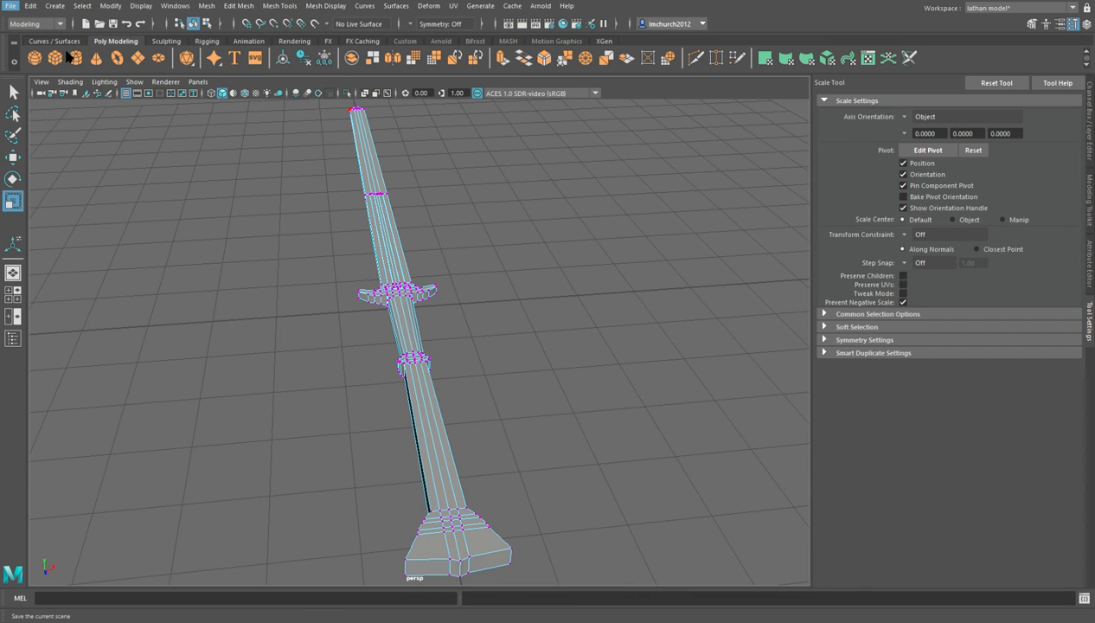
{"action": "key", "text": "q"}
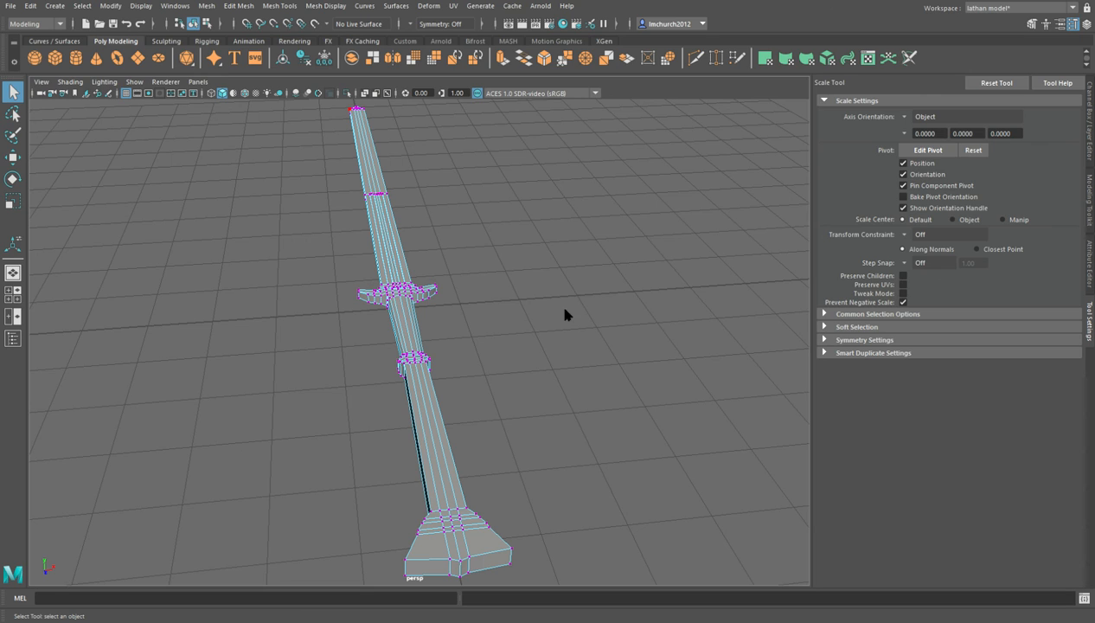
{"action": "key", "text": "r"}
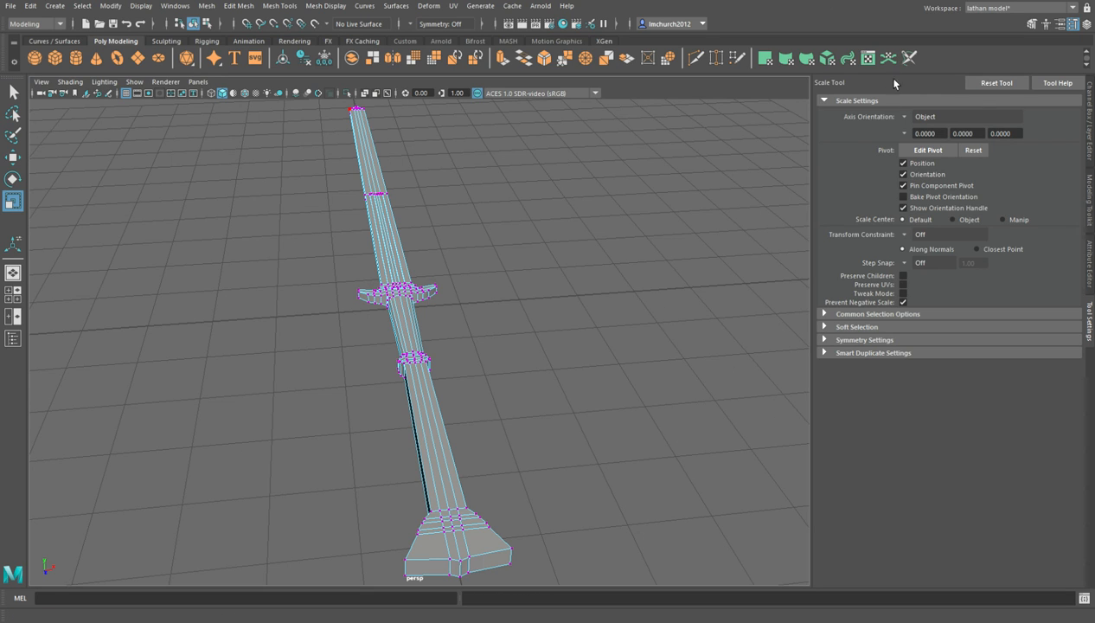